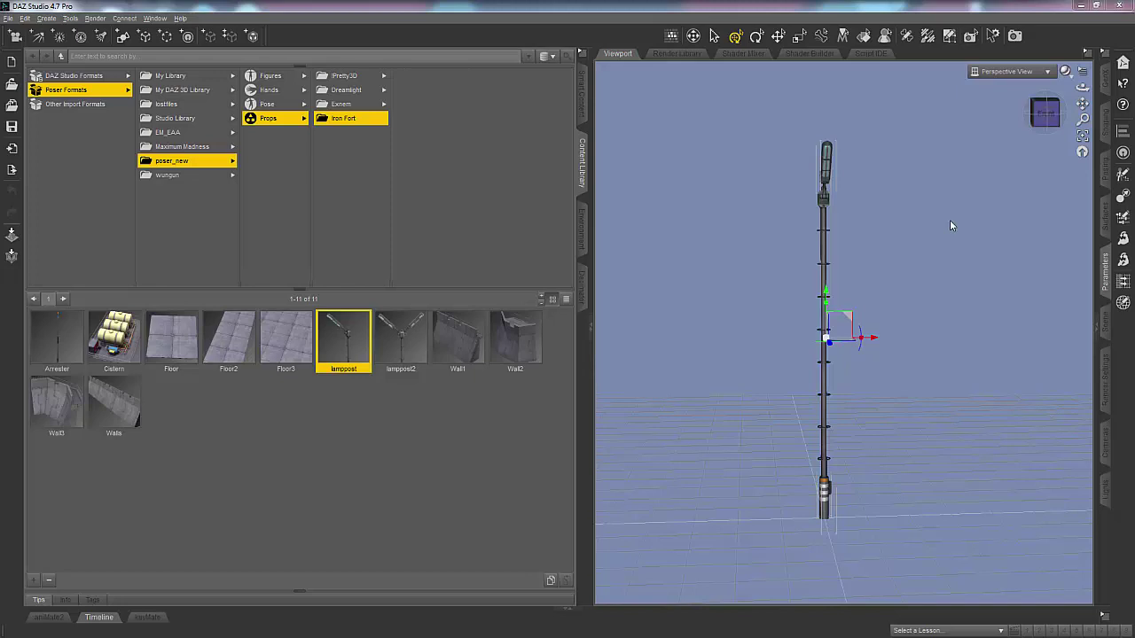
- Rotate and shift the viewport to frame the lamppost front-on with its lamp head visible
click(1051, 120)
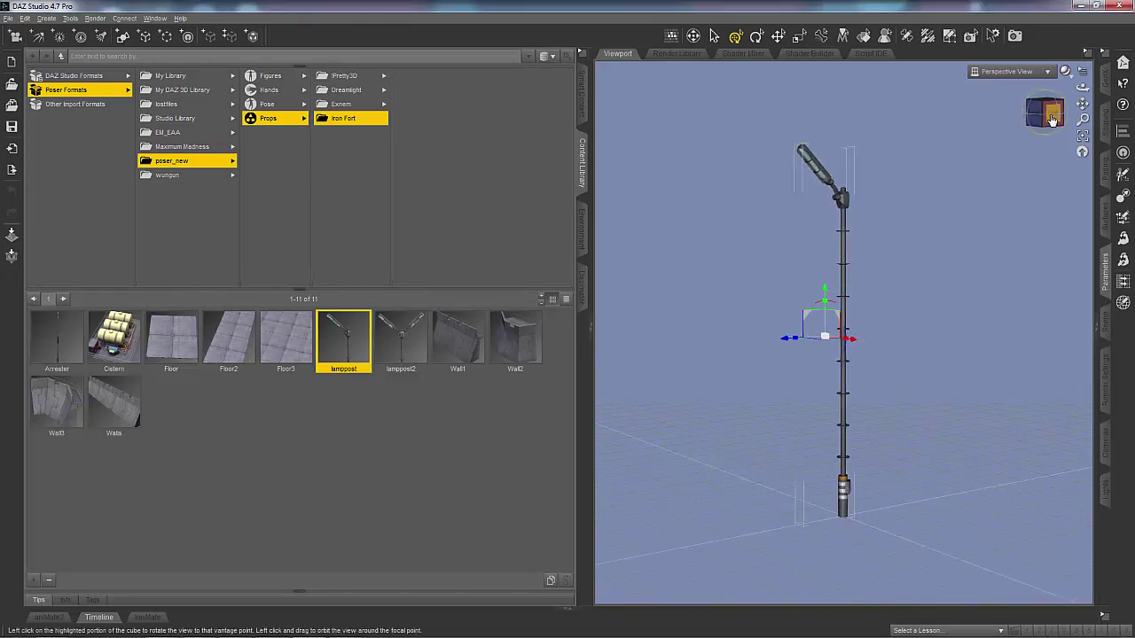
click(1050, 120)
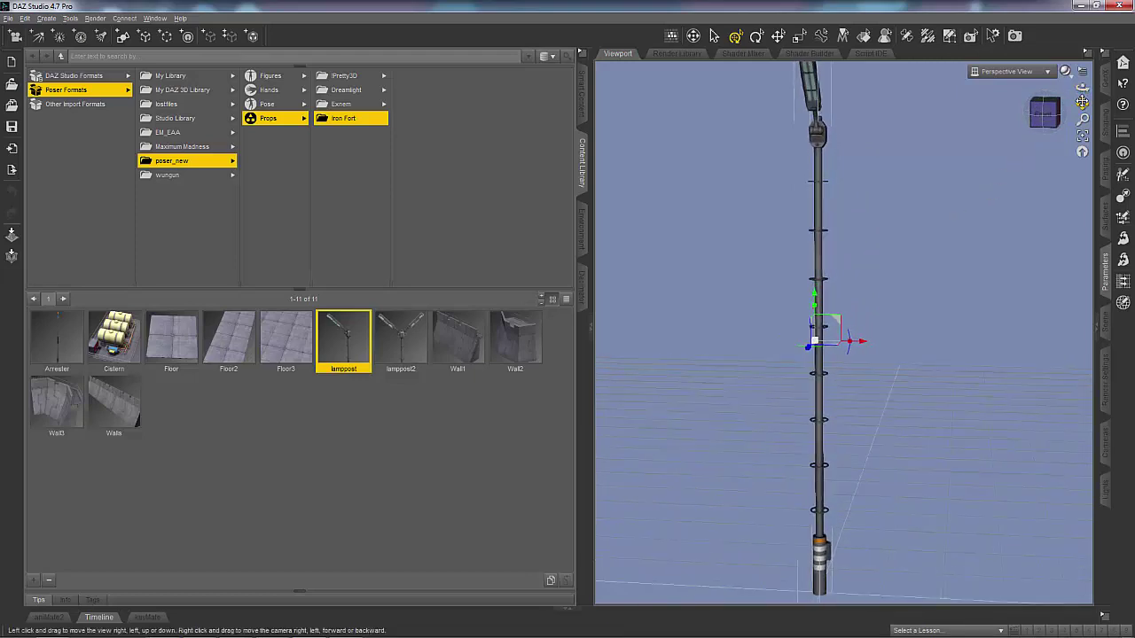
drag(1082, 103, 1076, 111)
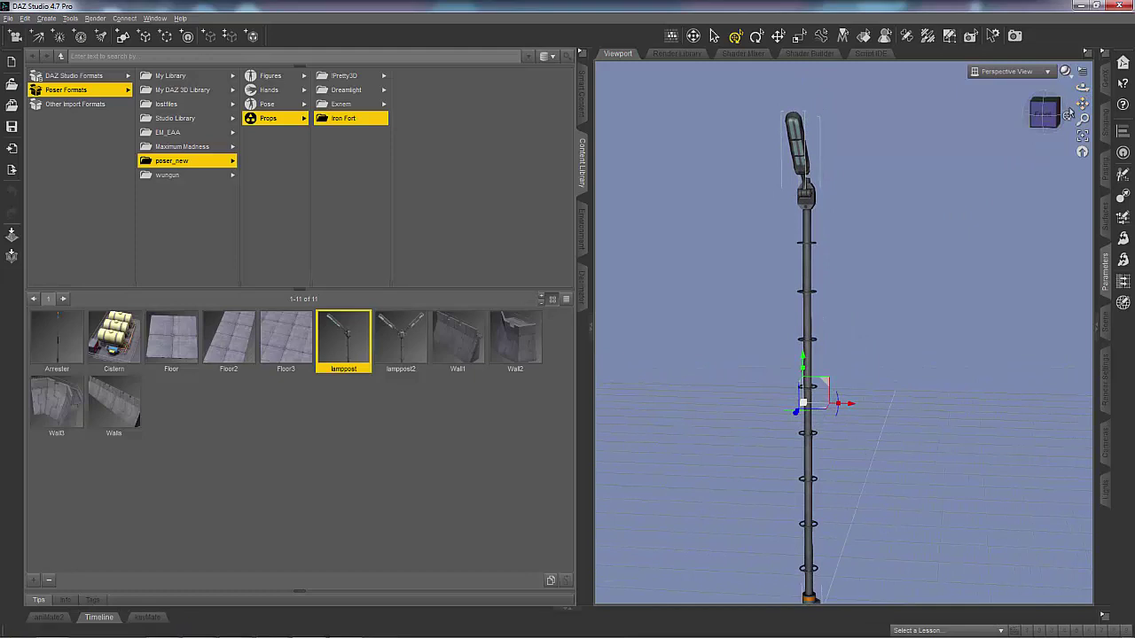
- Bring up the Iron Fort product page in Firefox and enlarge its first gallery image
mouse_move(567, 634)
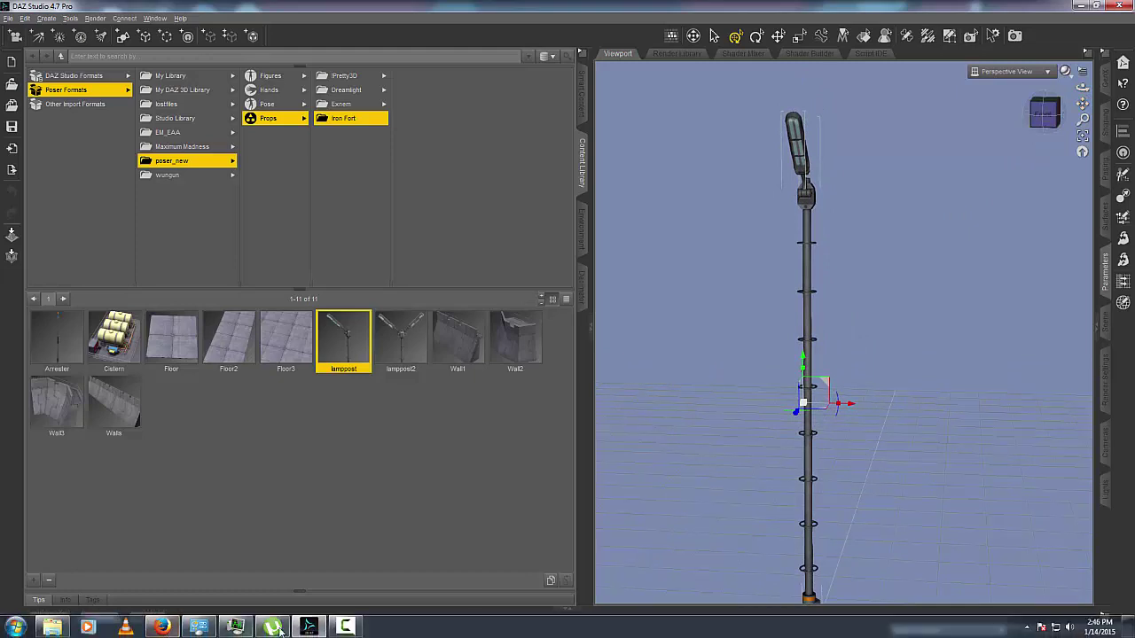
click(159, 627)
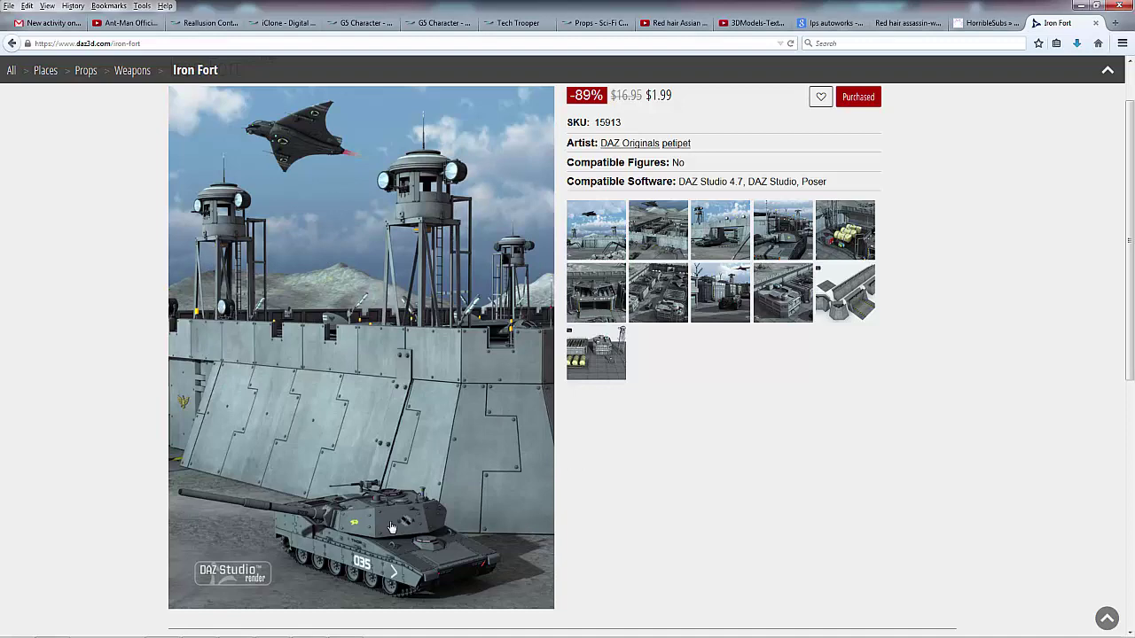
click(608, 231)
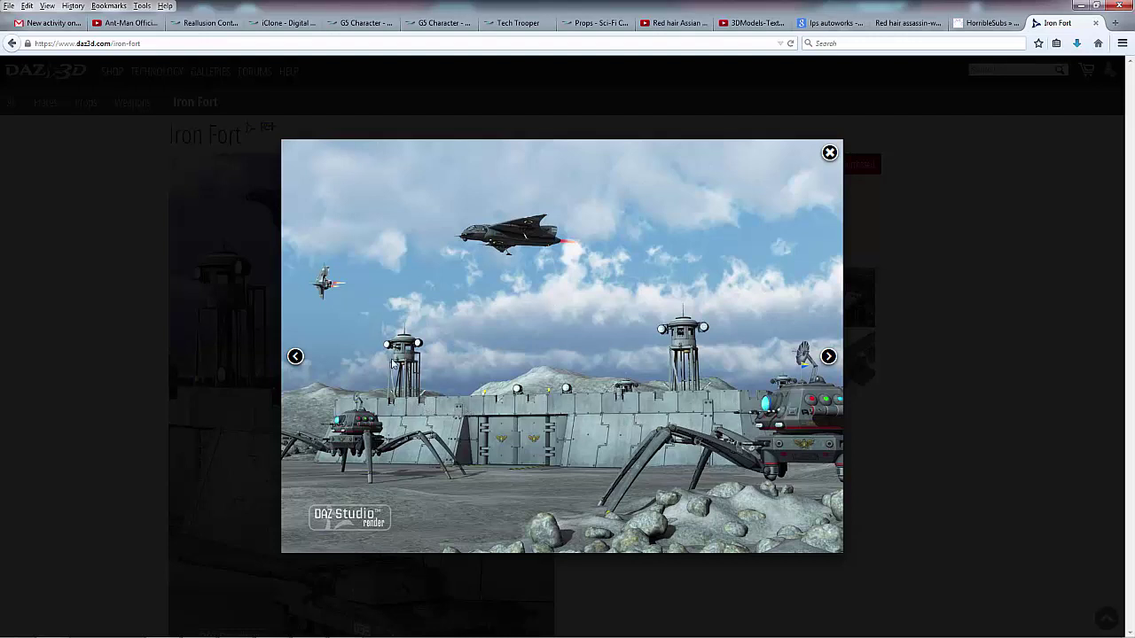
- Step through the aerial, wall-and-tanks, tank close-up and hangar B-1 renders to the B-2 street view
click(828, 356)
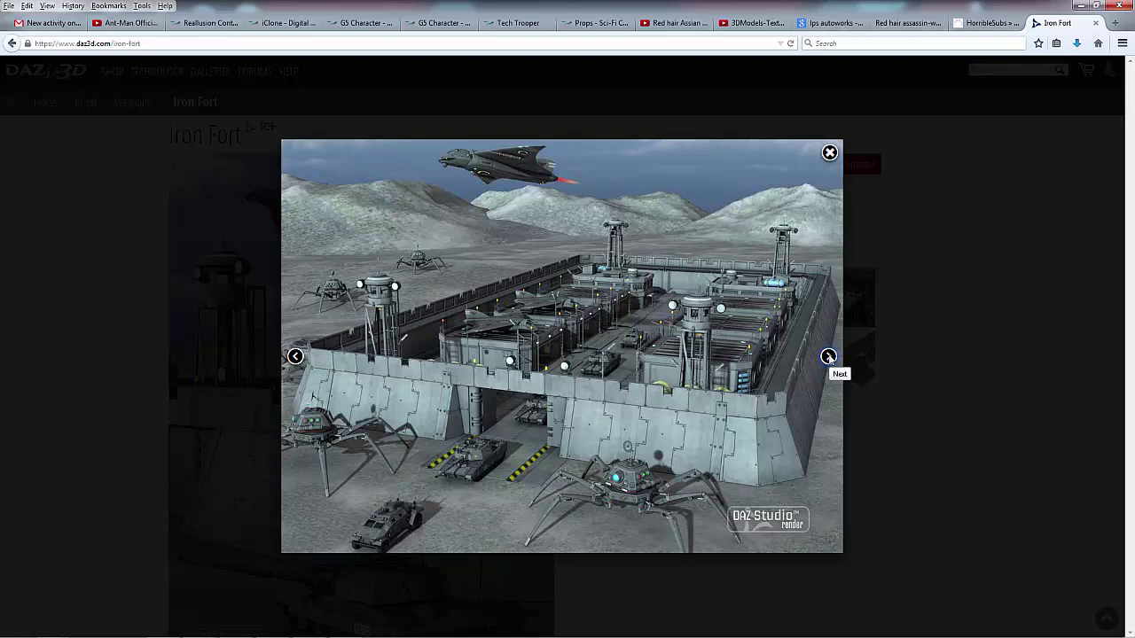
click(828, 356)
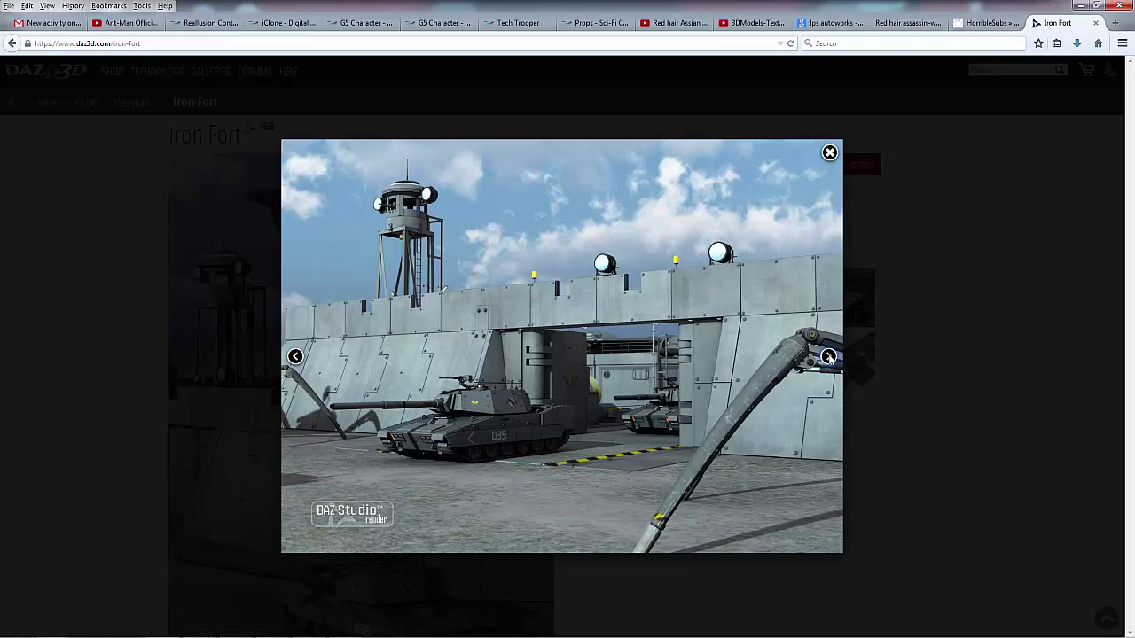
click(828, 356)
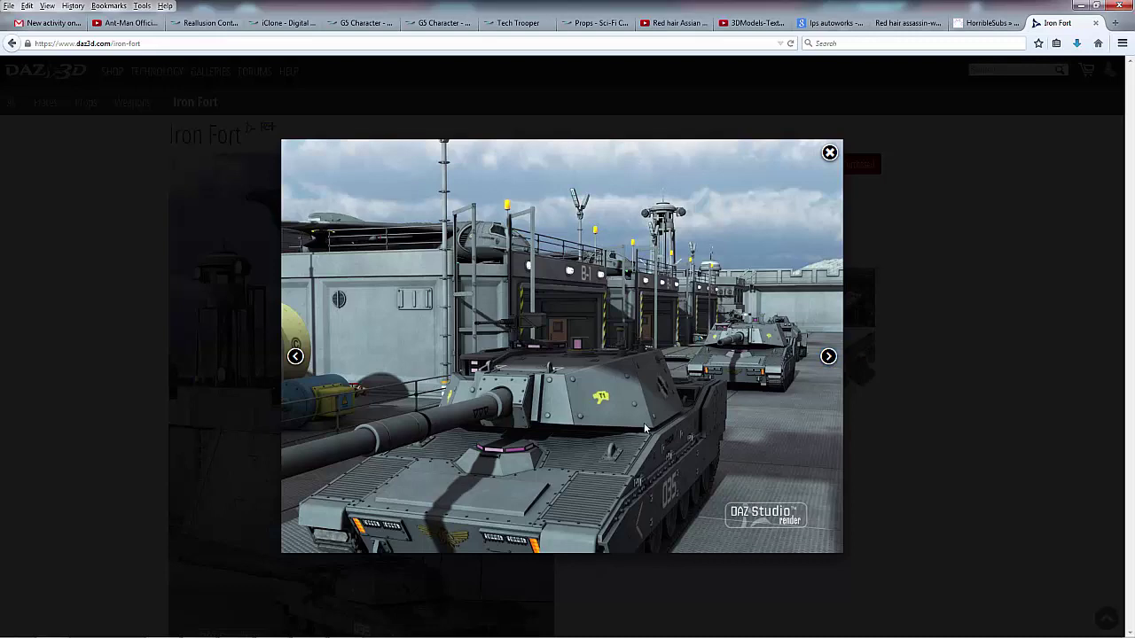
click(828, 356)
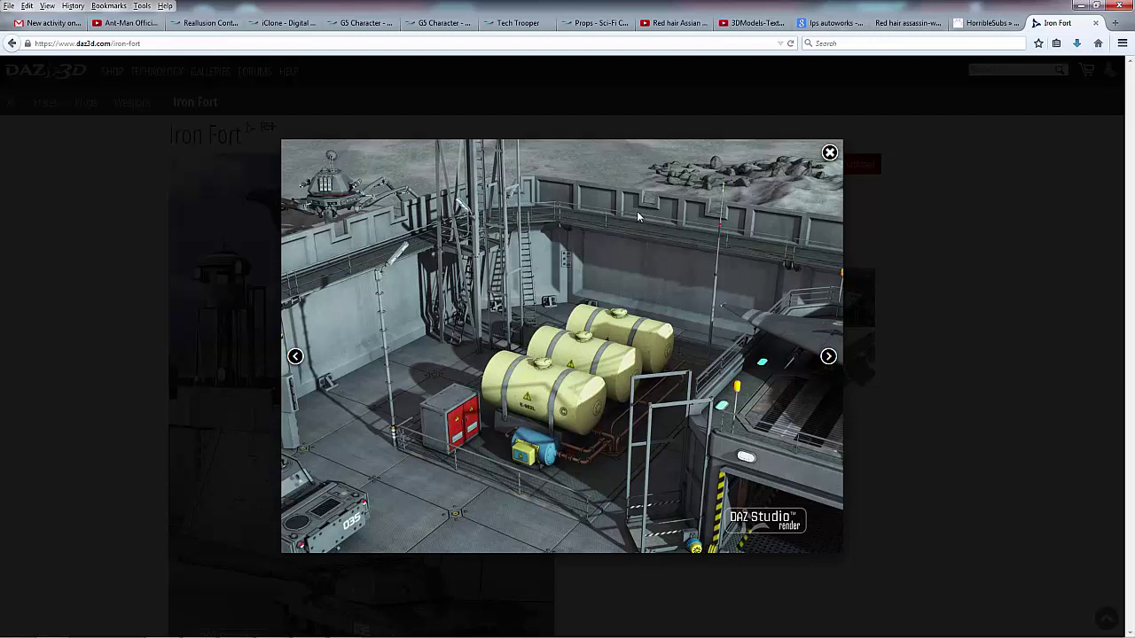
click(828, 356)
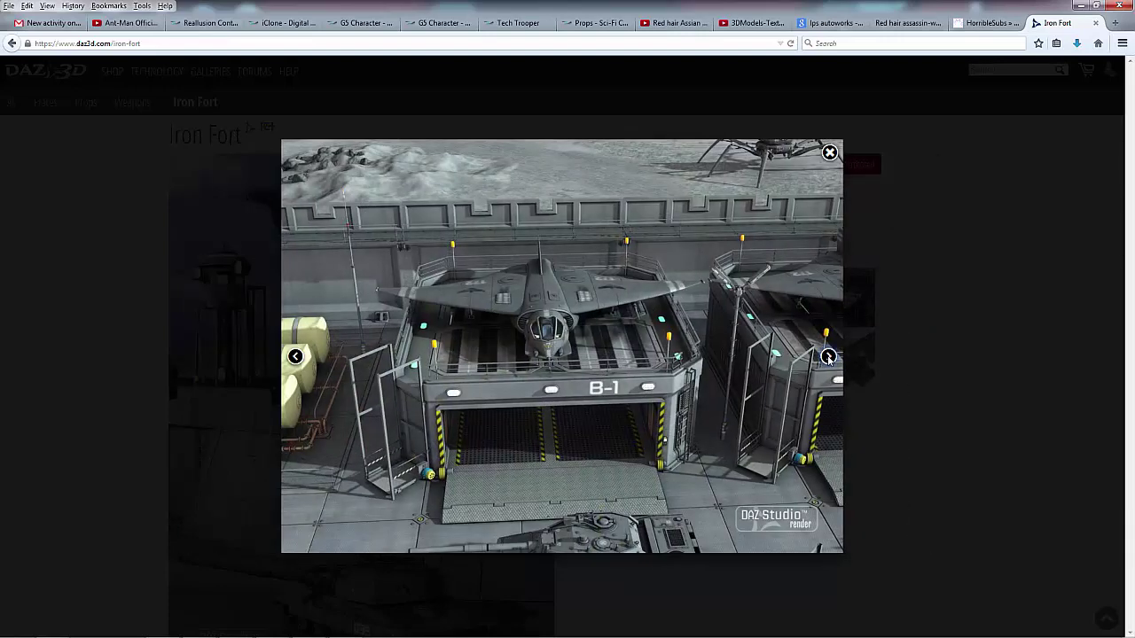
click(828, 356)
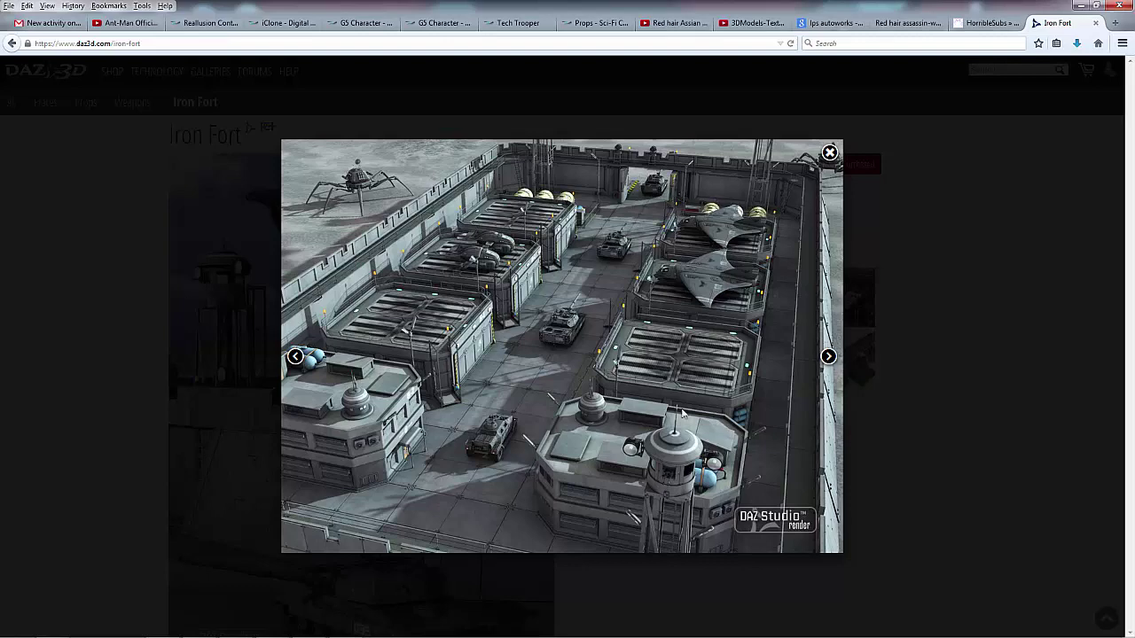
click(827, 357)
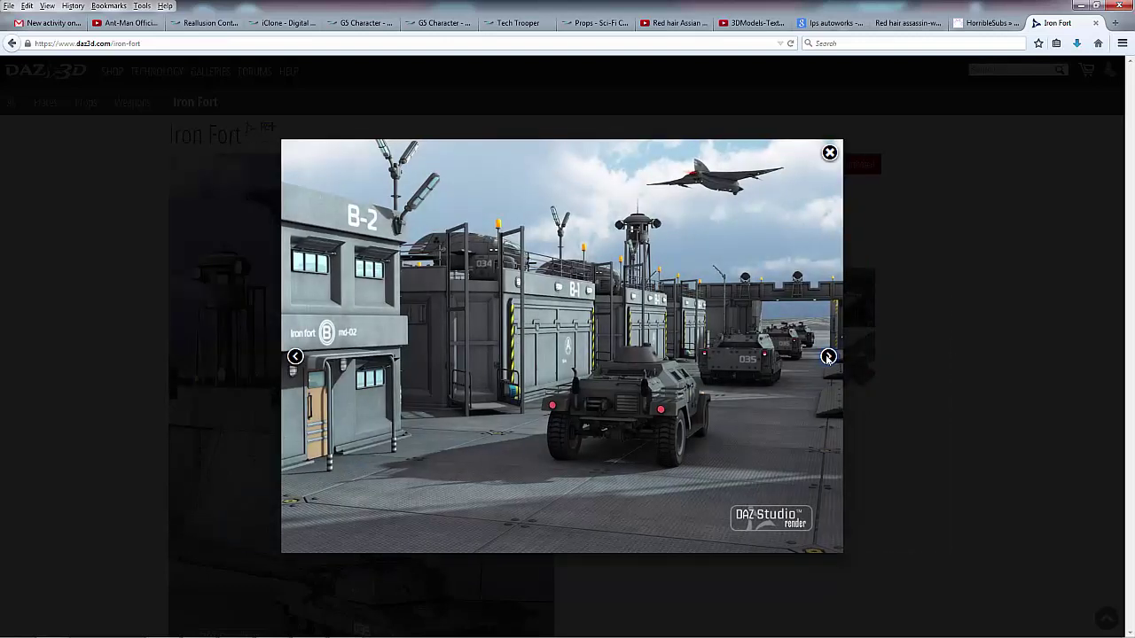
- View the final aerial, wall-pieces and base-buildings renders, then close the gallery
click(827, 357)
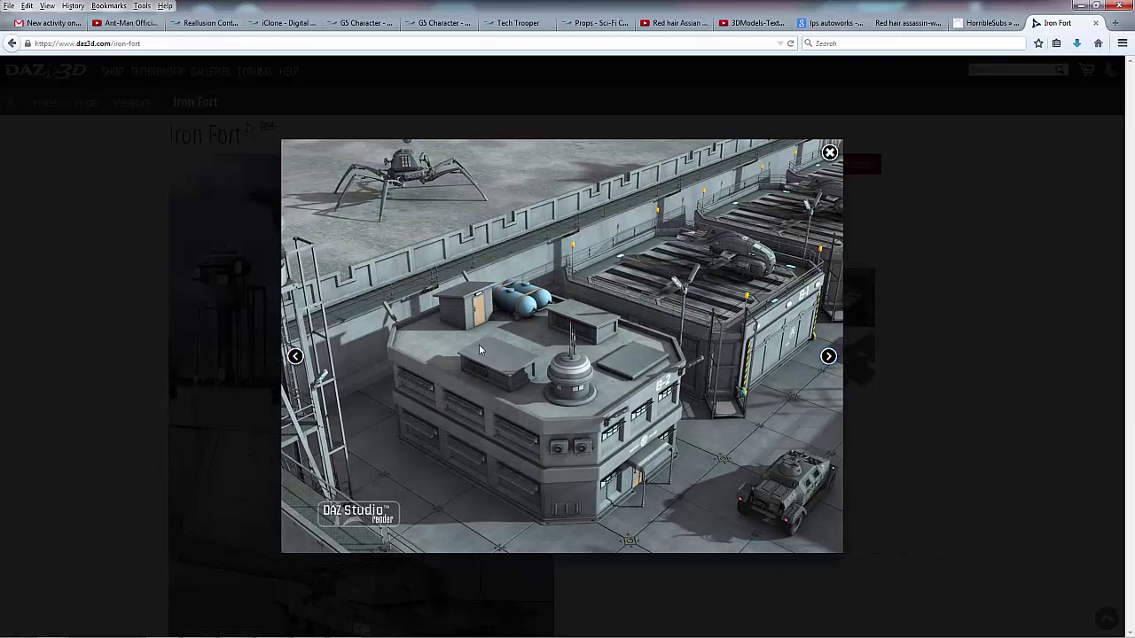
click(827, 356)
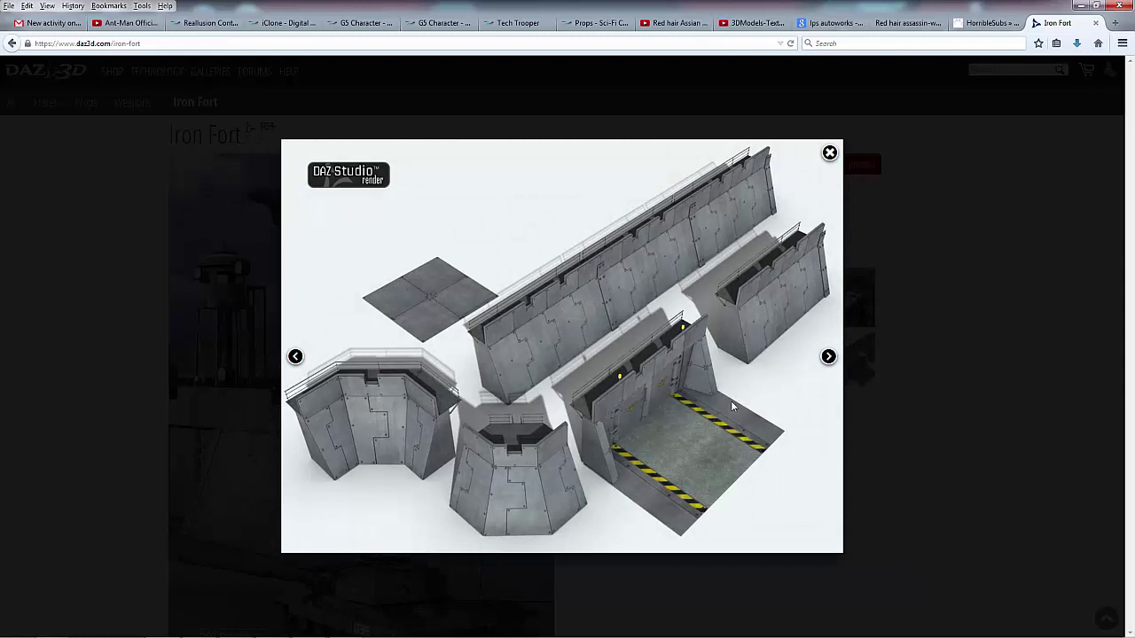
click(828, 357)
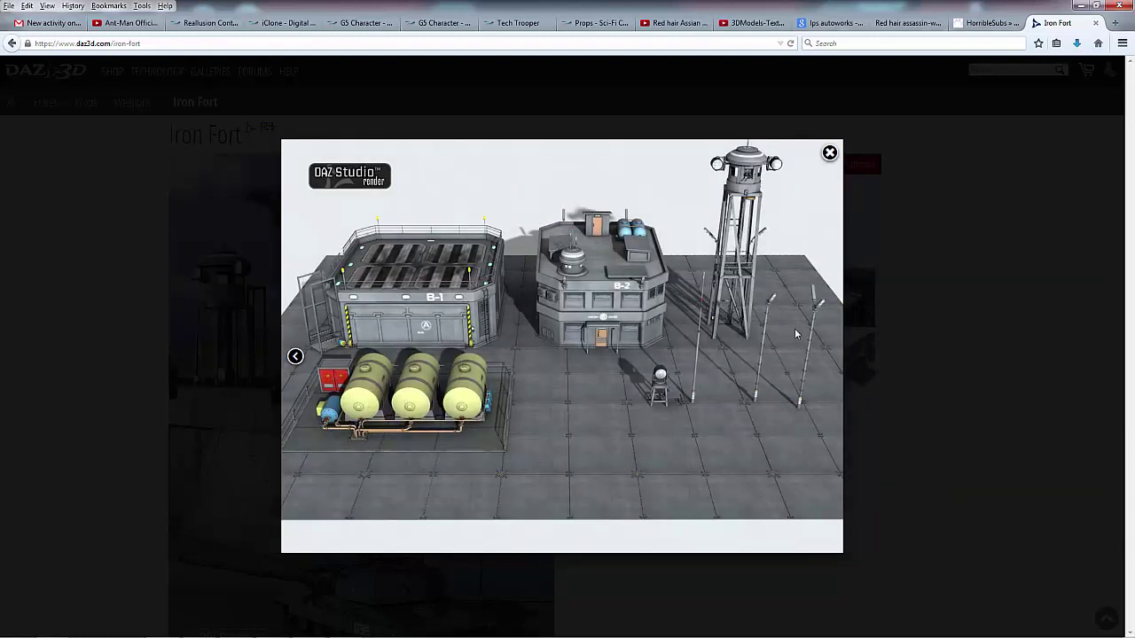
click(829, 153)
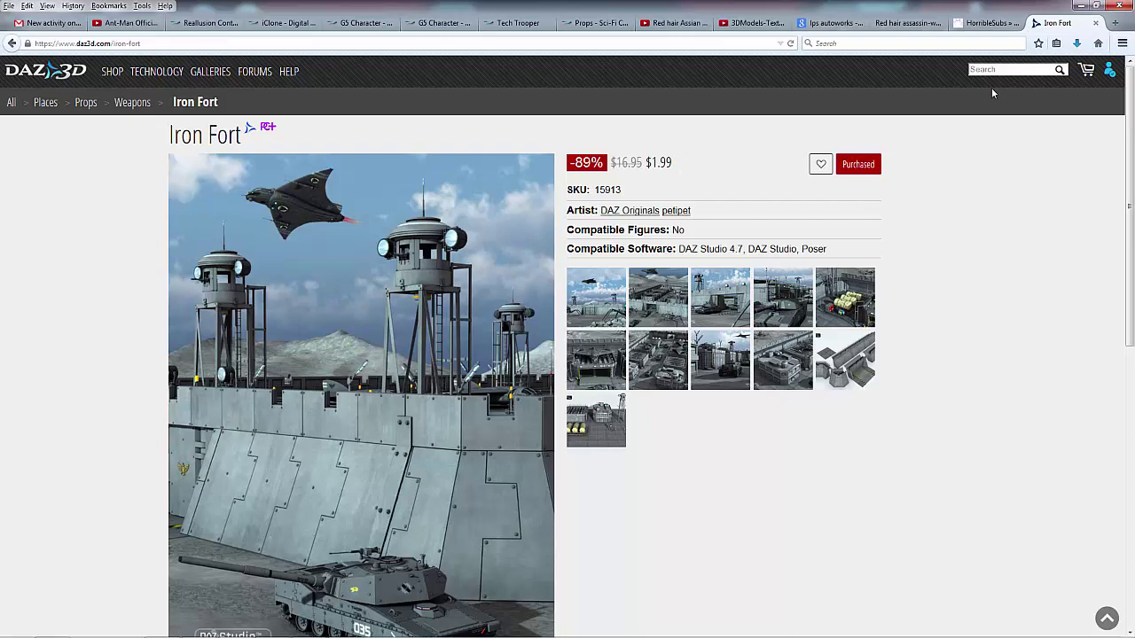
- Return to DAZ Studio and frame the lamppost upright with its whole lamp head in view
click(1080, 7)
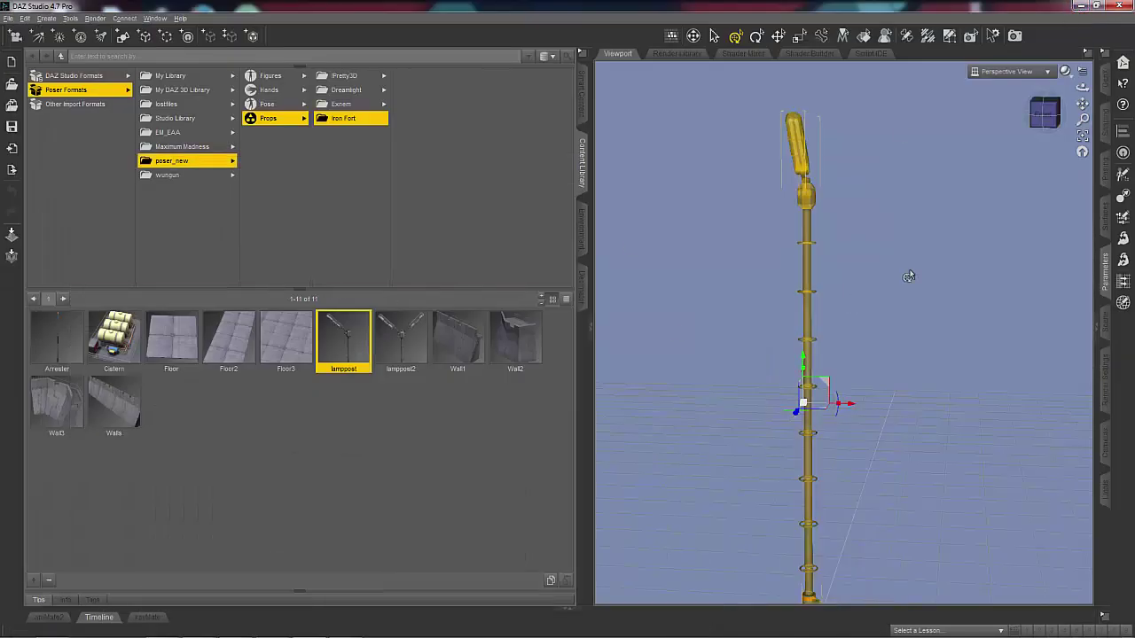
drag(1028, 124, 1051, 120)
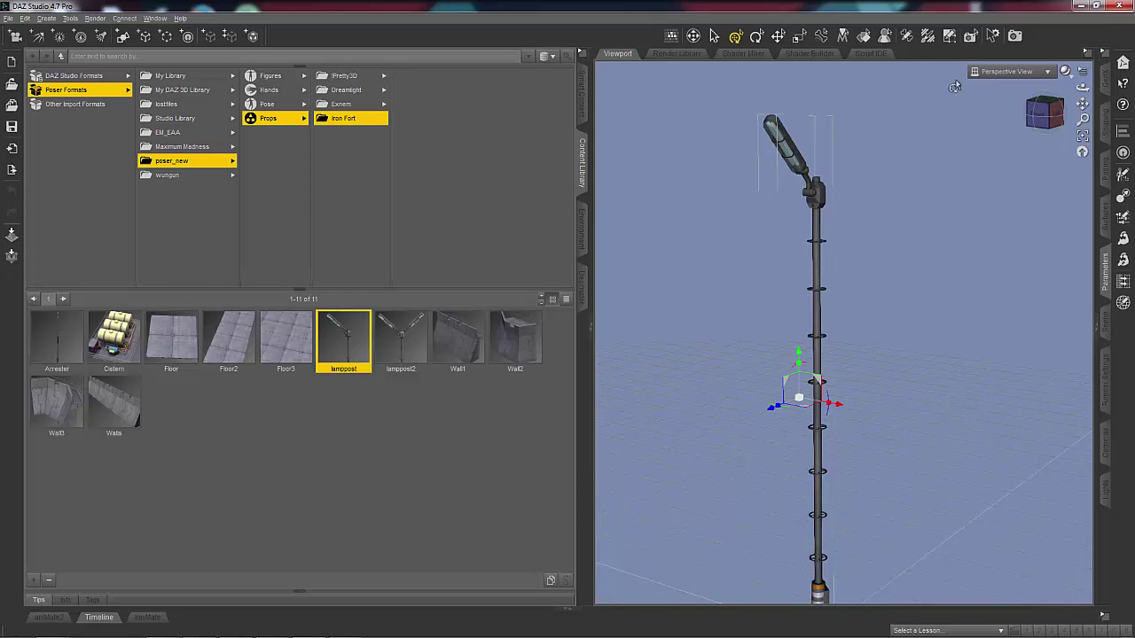
drag(1049, 116, 1020, 142)
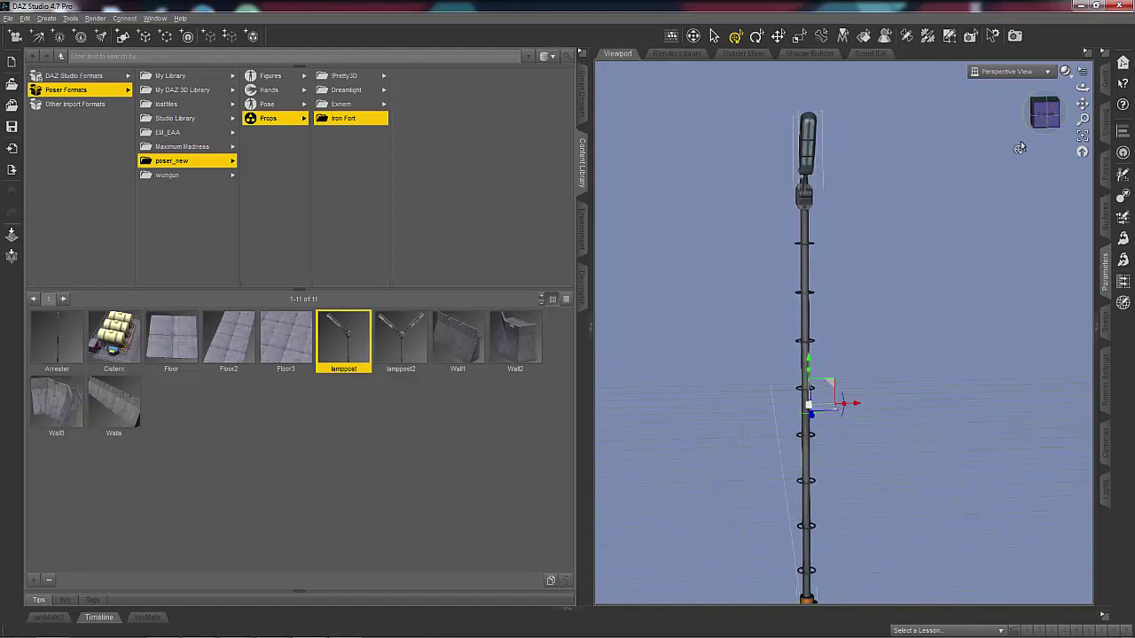
scroll(1020, 148, up, 5)
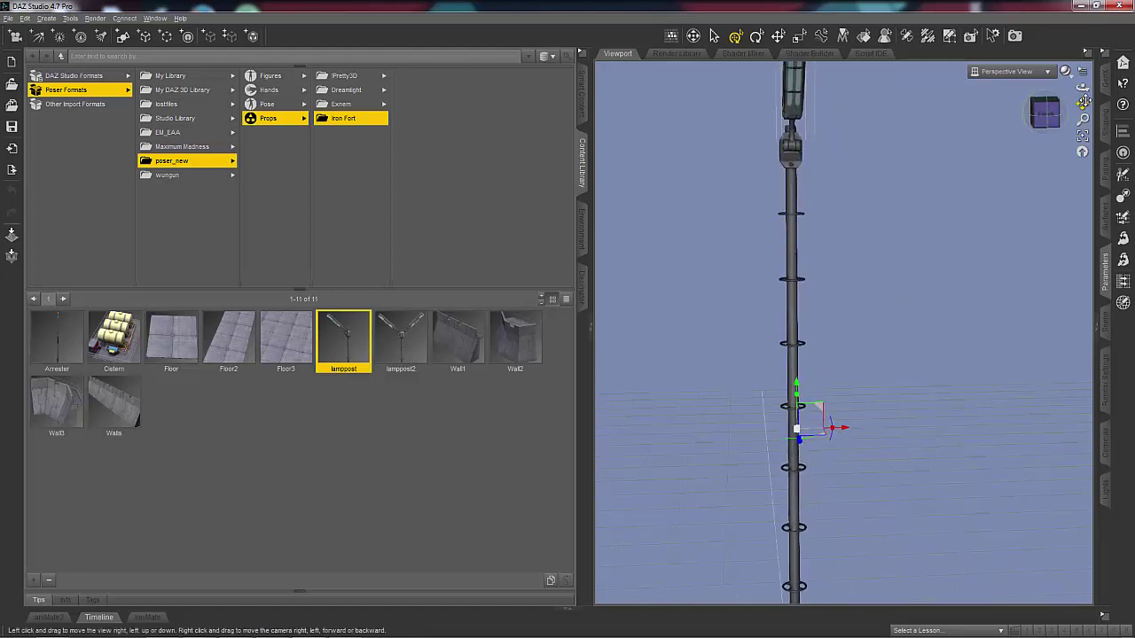
drag(1082, 104, 965, 157)
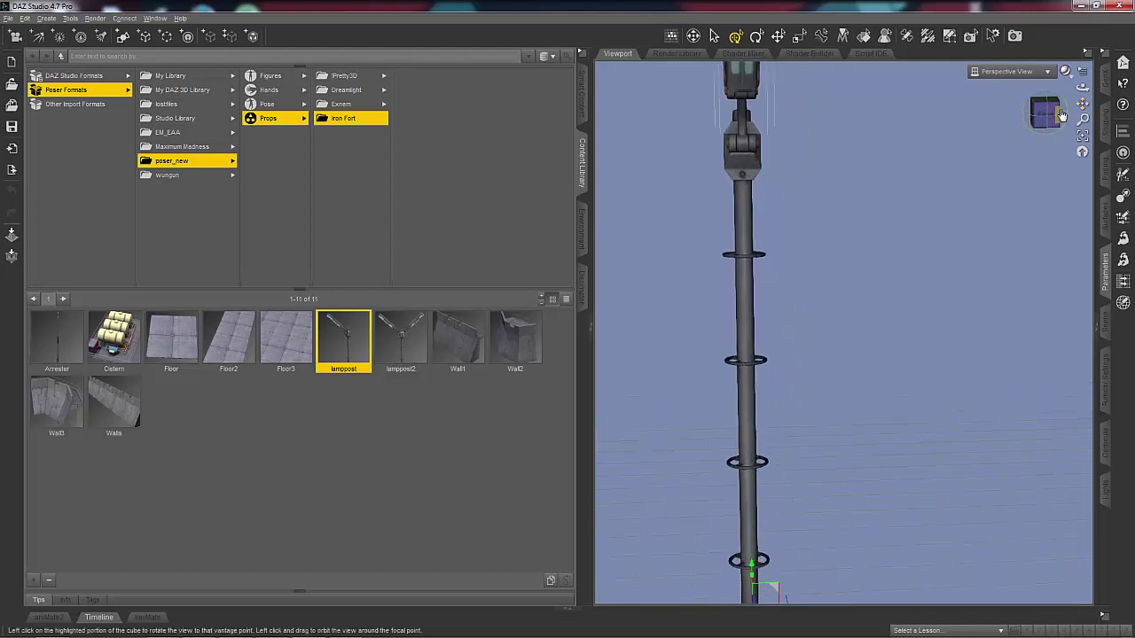
drag(1082, 103, 1082, 169)
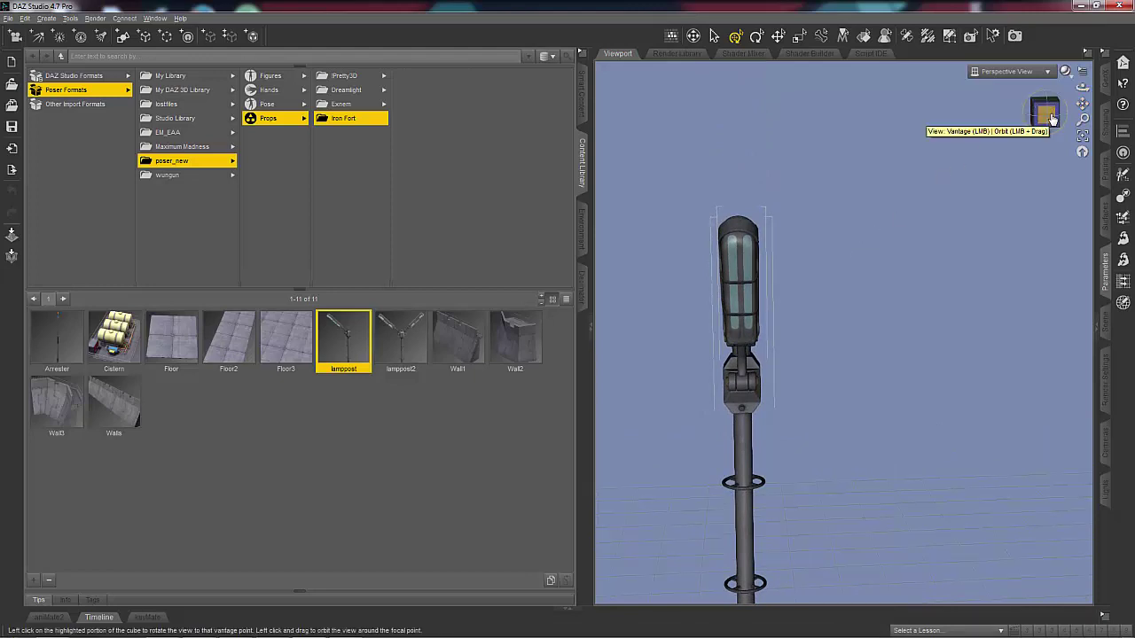
drag(1051, 117, 1010, 124)
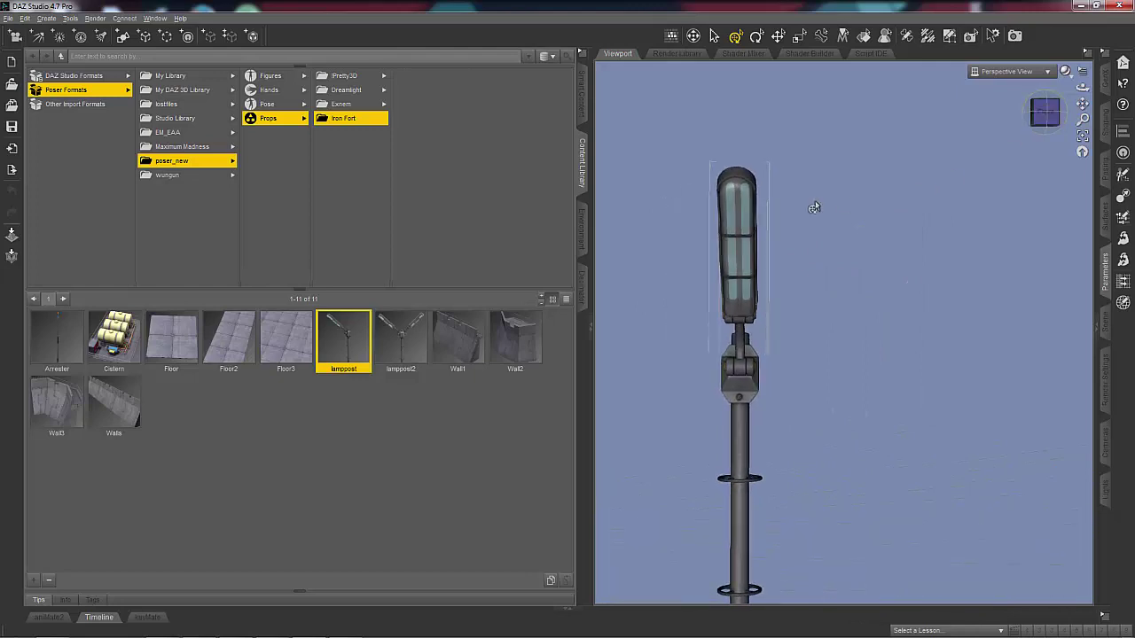
- Tilt the view slightly and select the lamppost prop in the scene
click(734, 213)
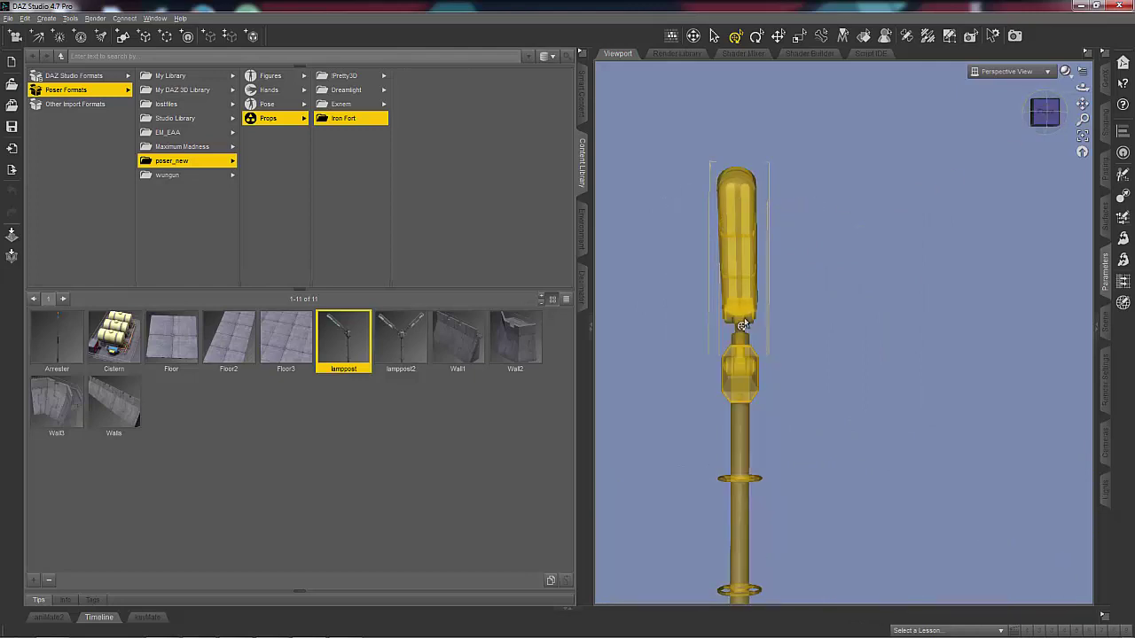
click(833, 298)
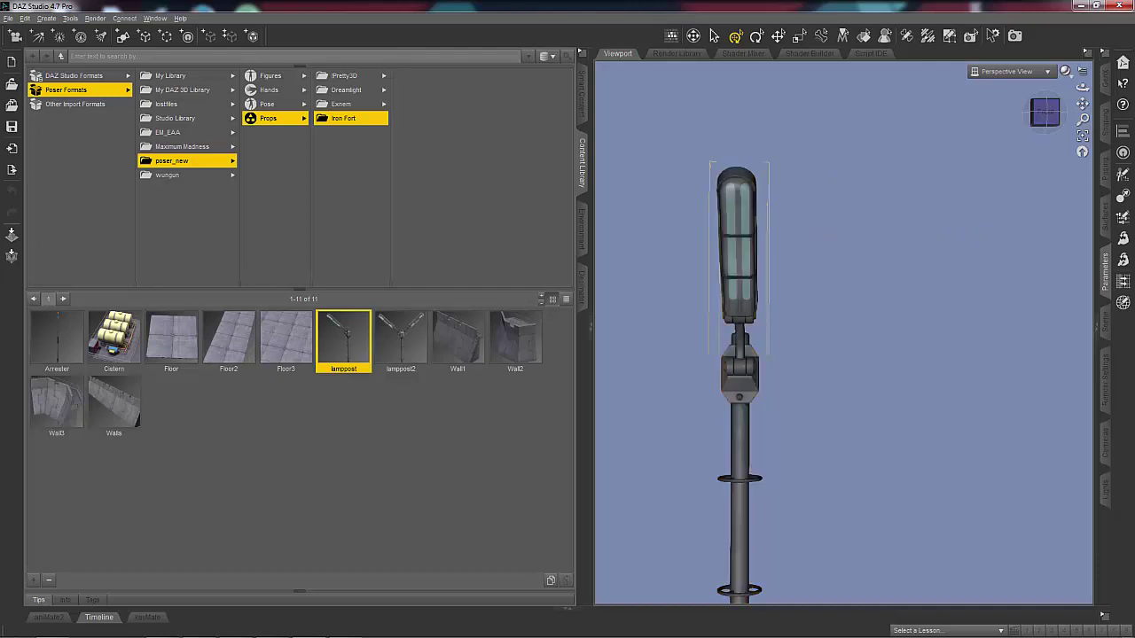
drag(1046, 102, 990, 112)
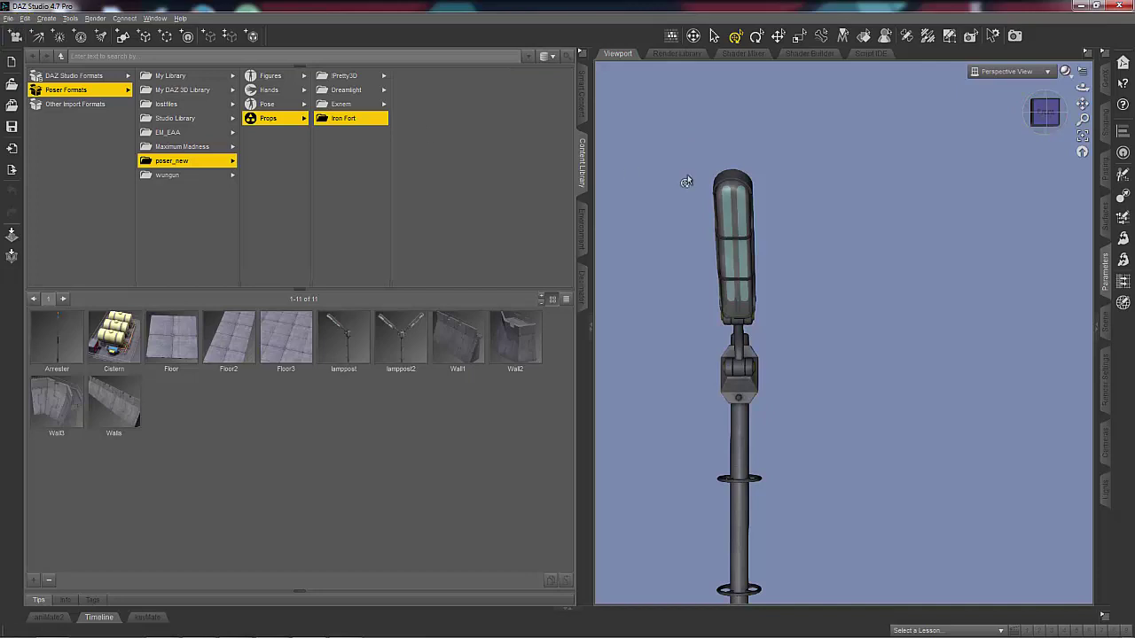
alt+drag(745, 239, 760, 257)
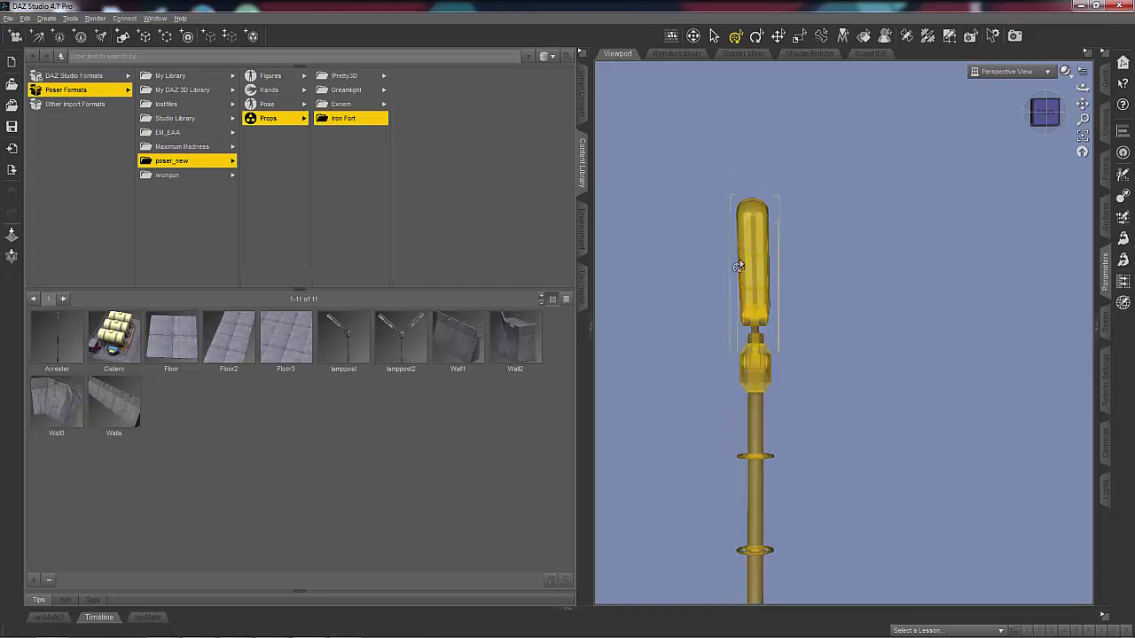
click(753, 262)
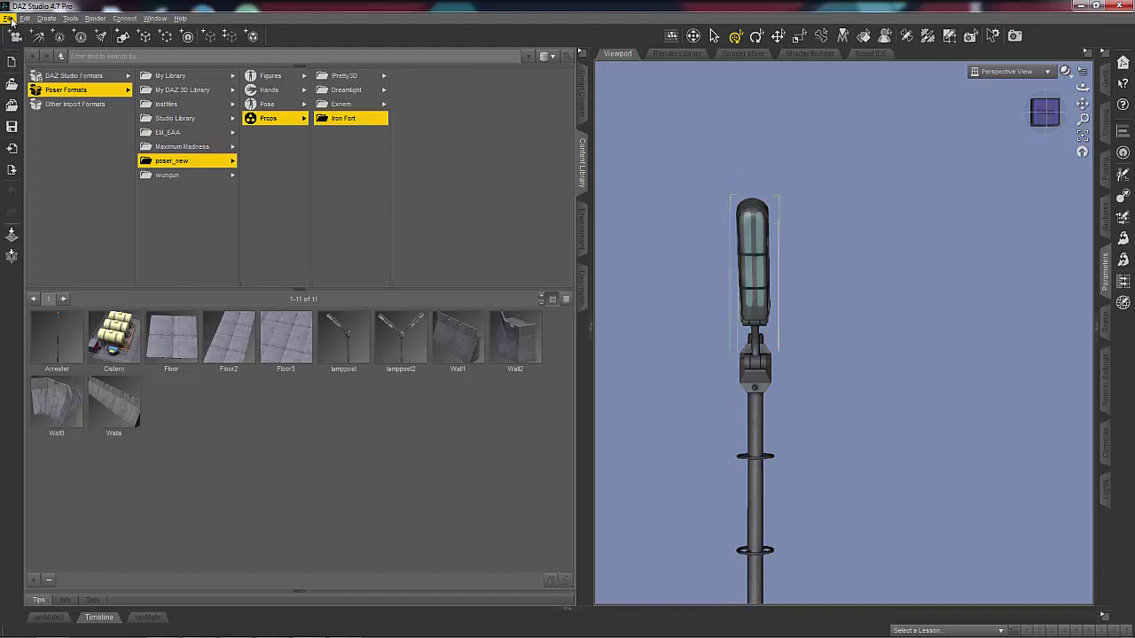
- Export the scene as an Autodesk FBX file named lamp_4
click(8, 18)
click(30, 144)
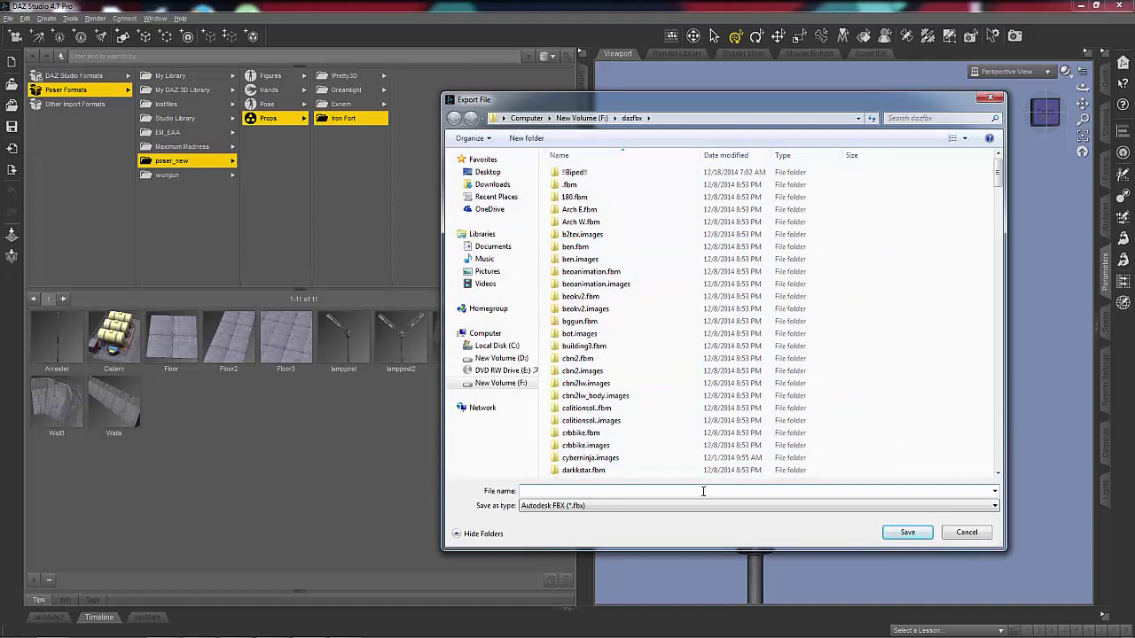
text(lam)
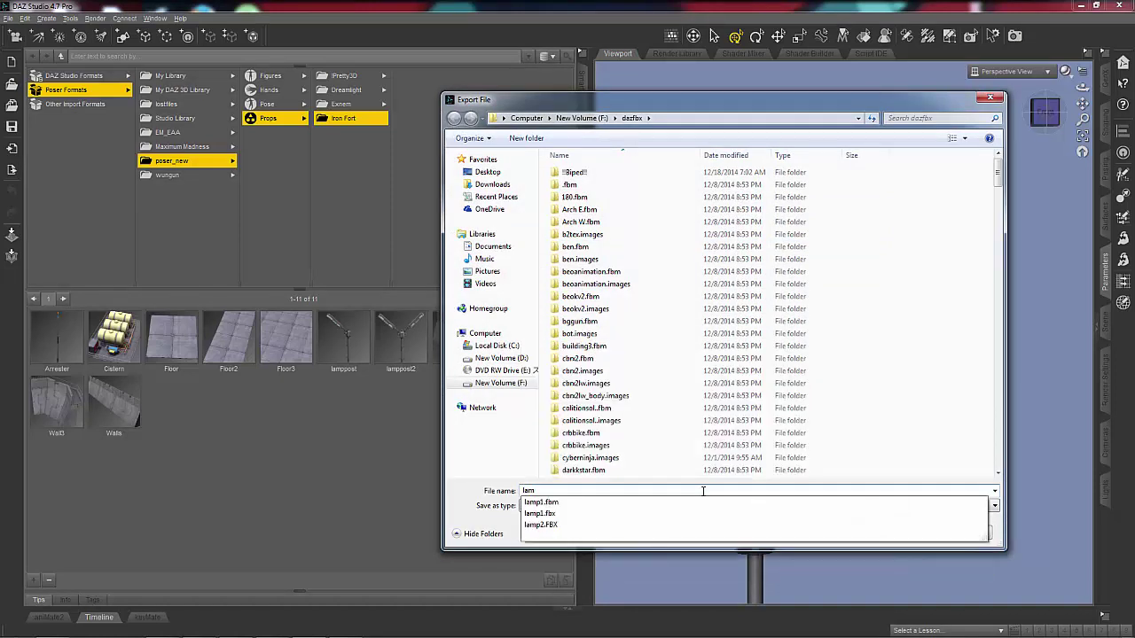
text(p_4)
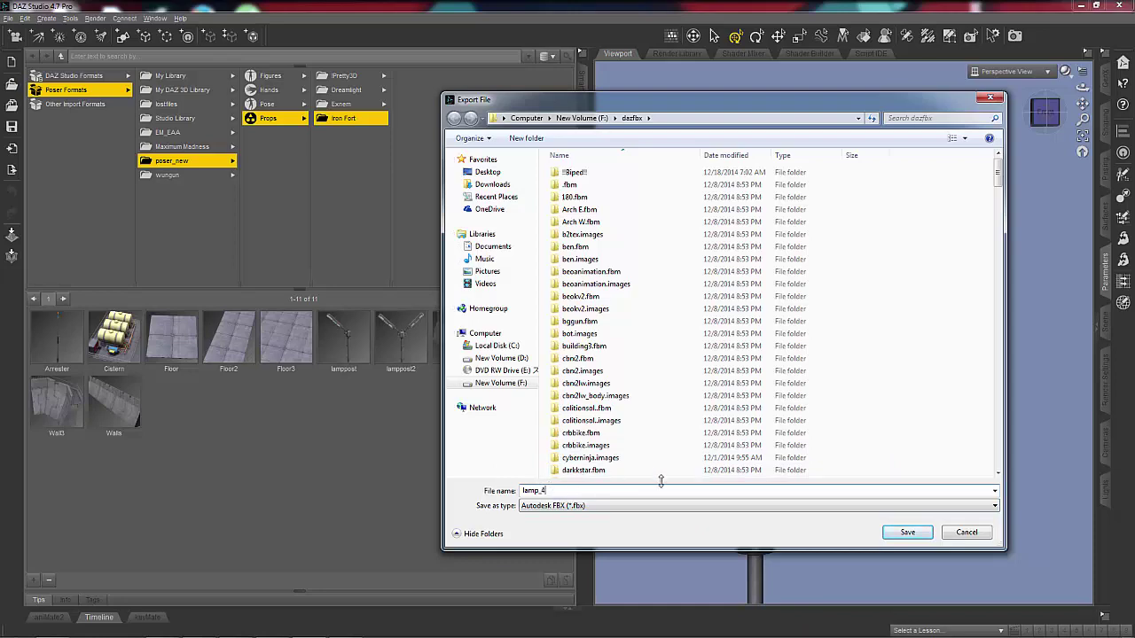
click(908, 532)
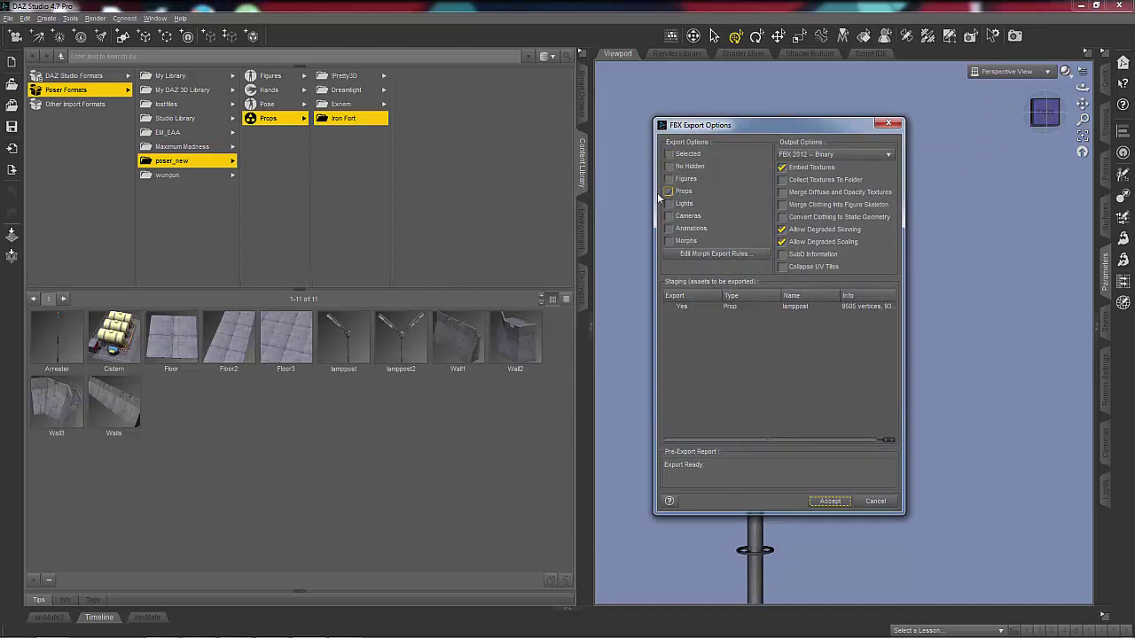
- Keep Embed Textures, degraded skinning and degraded scaling enabled, and accept the FBX options
click(782, 167)
click(782, 168)
click(782, 241)
click(782, 230)
click(782, 230)
click(781, 242)
click(833, 501)
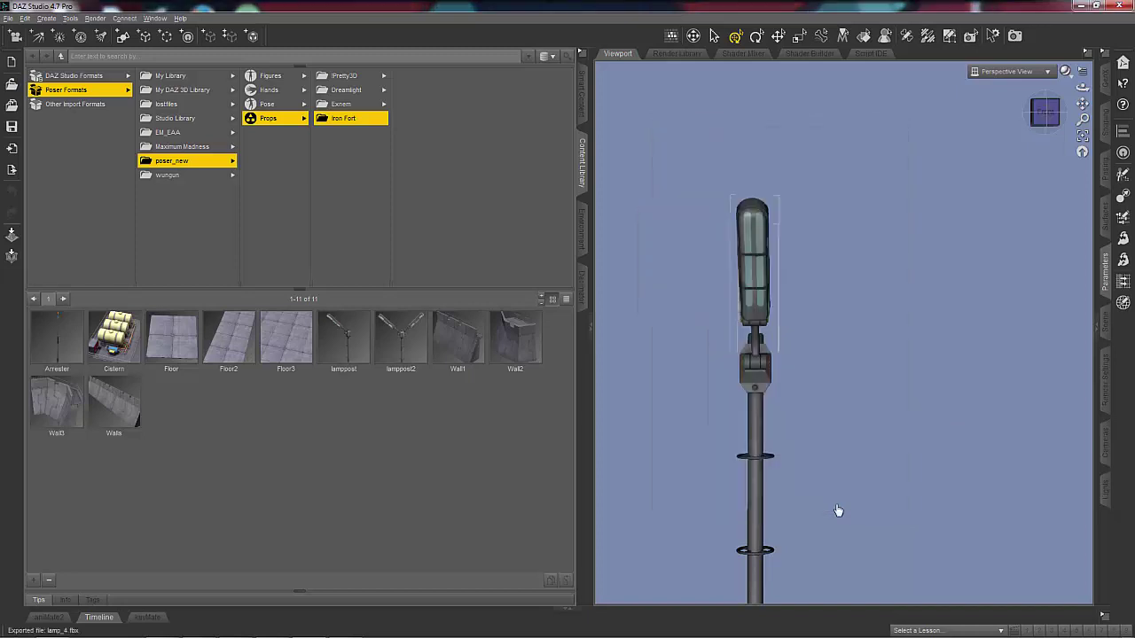
- Close DAZ Studio and frame the imported lamppost's lamp head in the 3ds Max viewport
click(1128, 5)
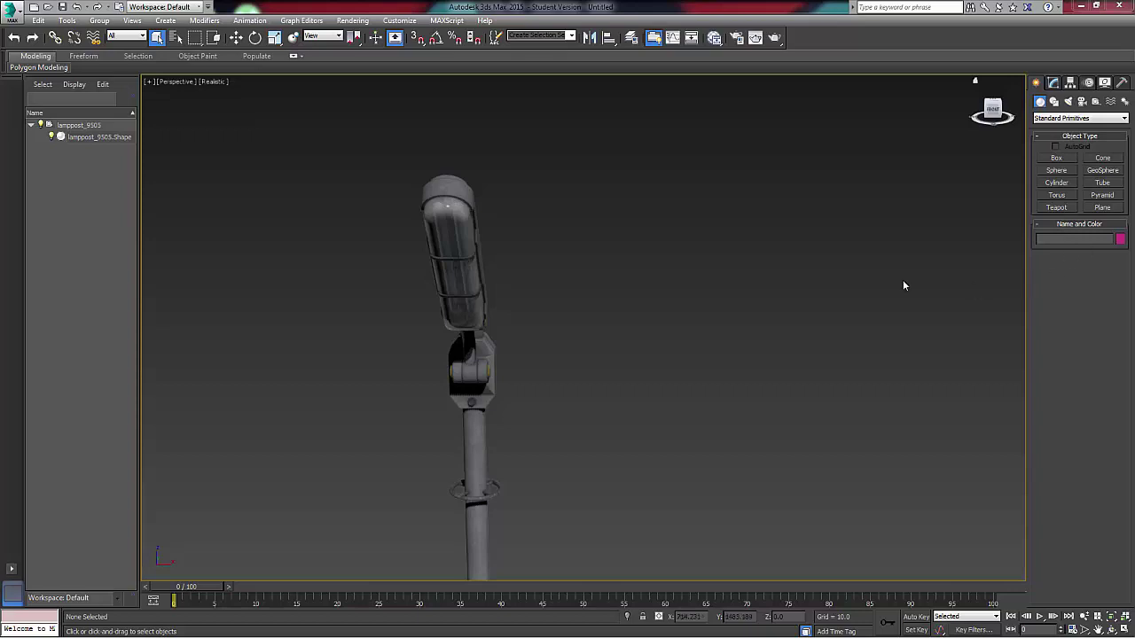
scroll(800, 232, down, 8)
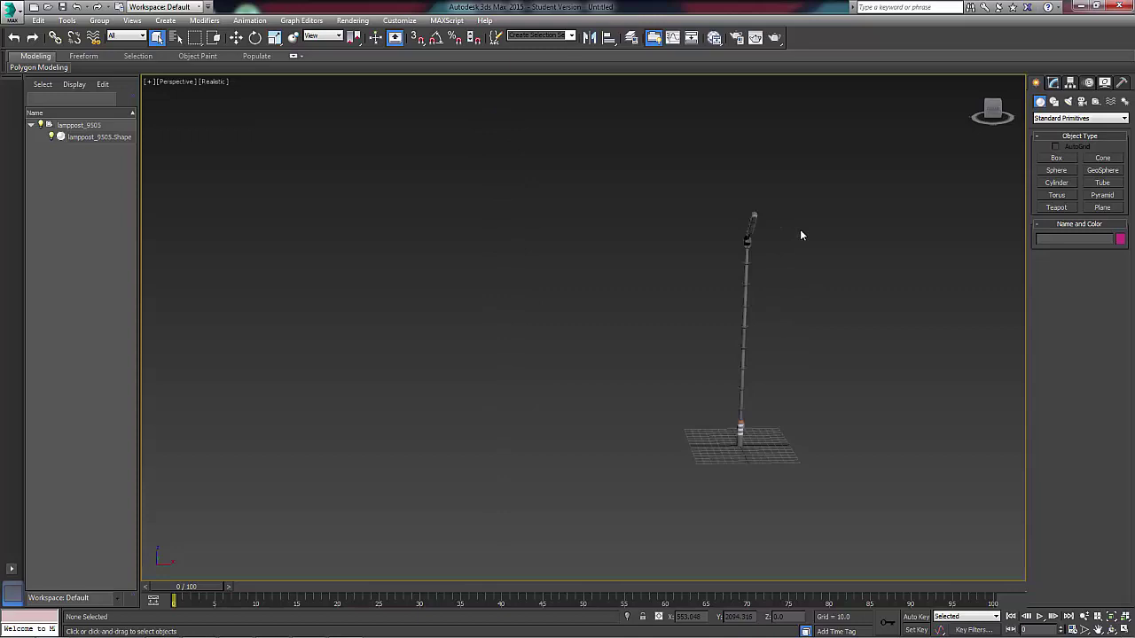
middle_drag(800, 235, 735, 206)
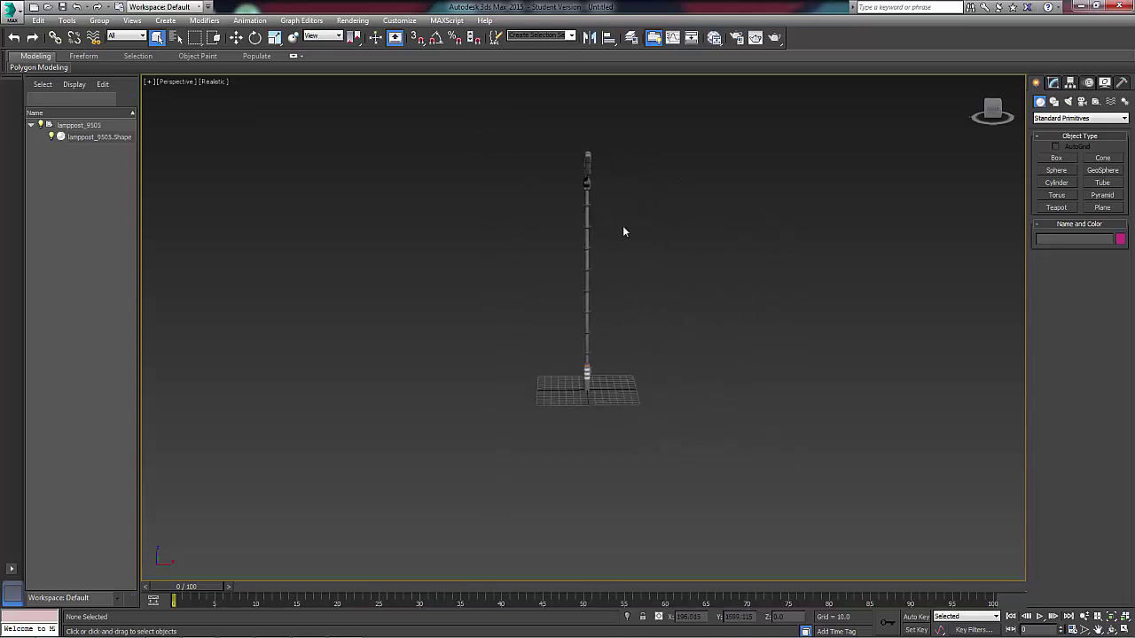
scroll(618, 227, up, 4)
middle_drag(609, 196, 619, 223)
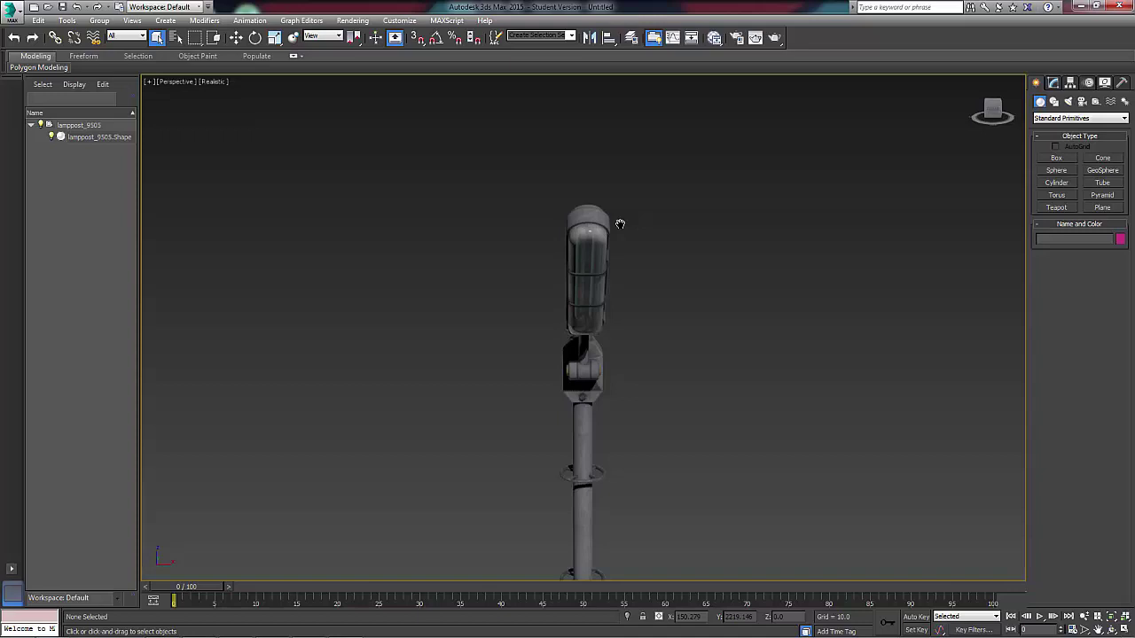
- Convert the lamppost_9505.Shape object to an Editable Poly
click(589, 325)
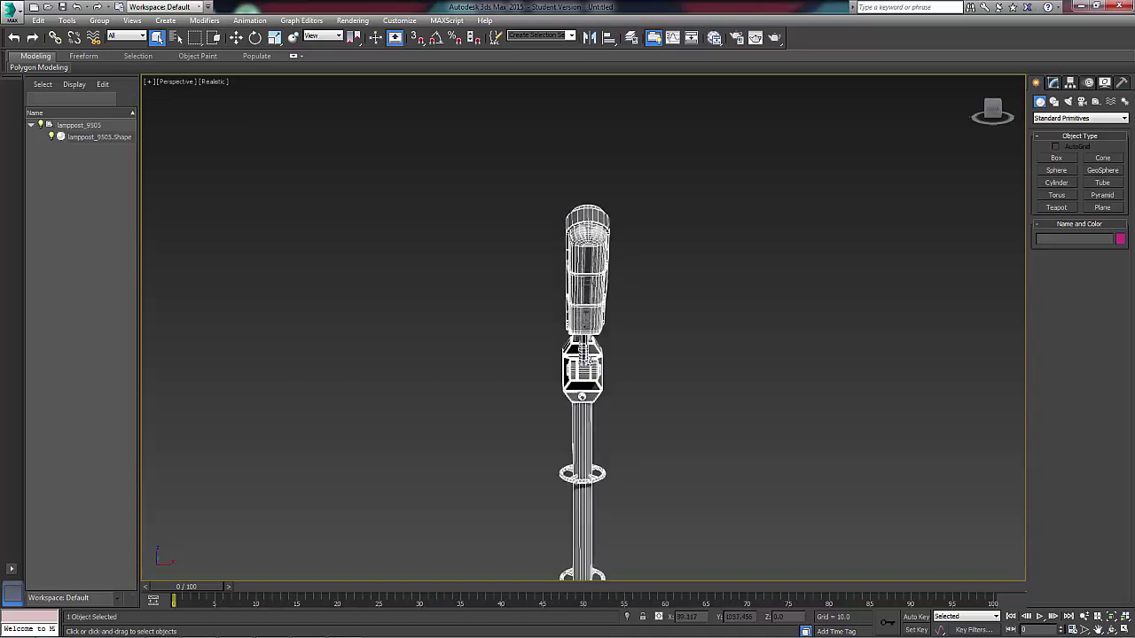
right_click(590, 363)
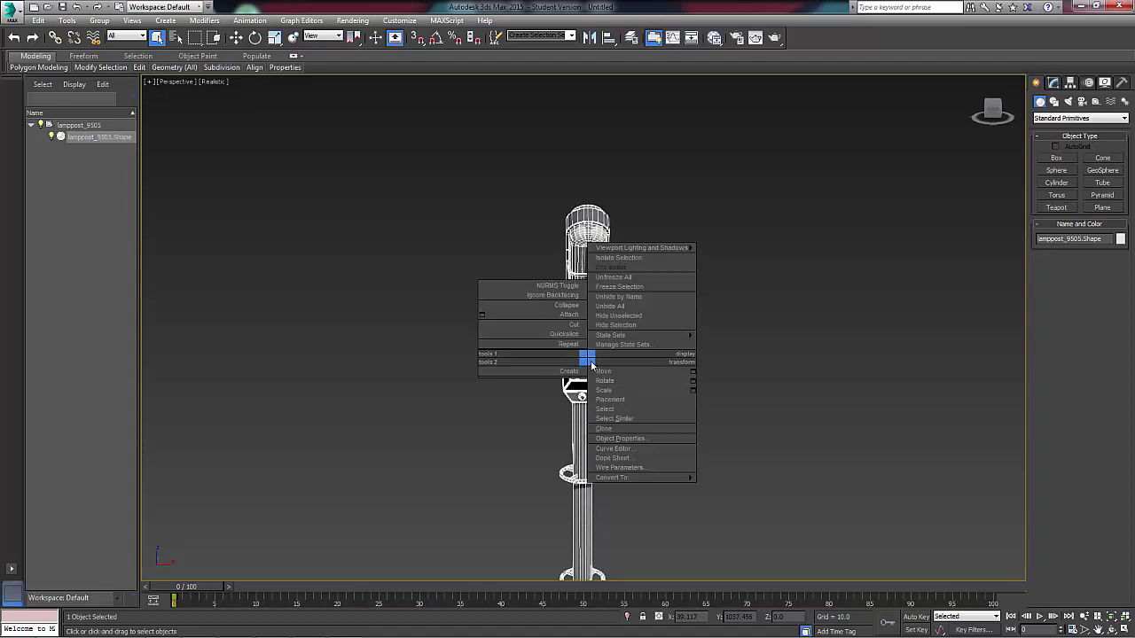
mouse_move(662, 479)
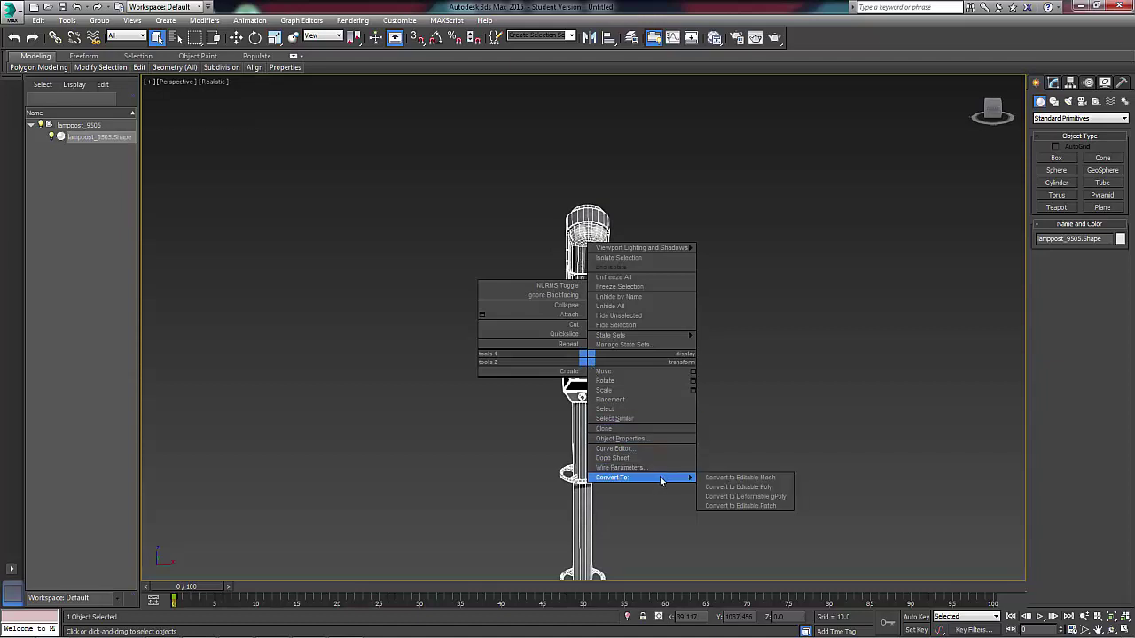
click(745, 489)
- Switch the lamppost's editable poly to Element selection from the quad menu
middle_drag(636, 304, 631, 292)
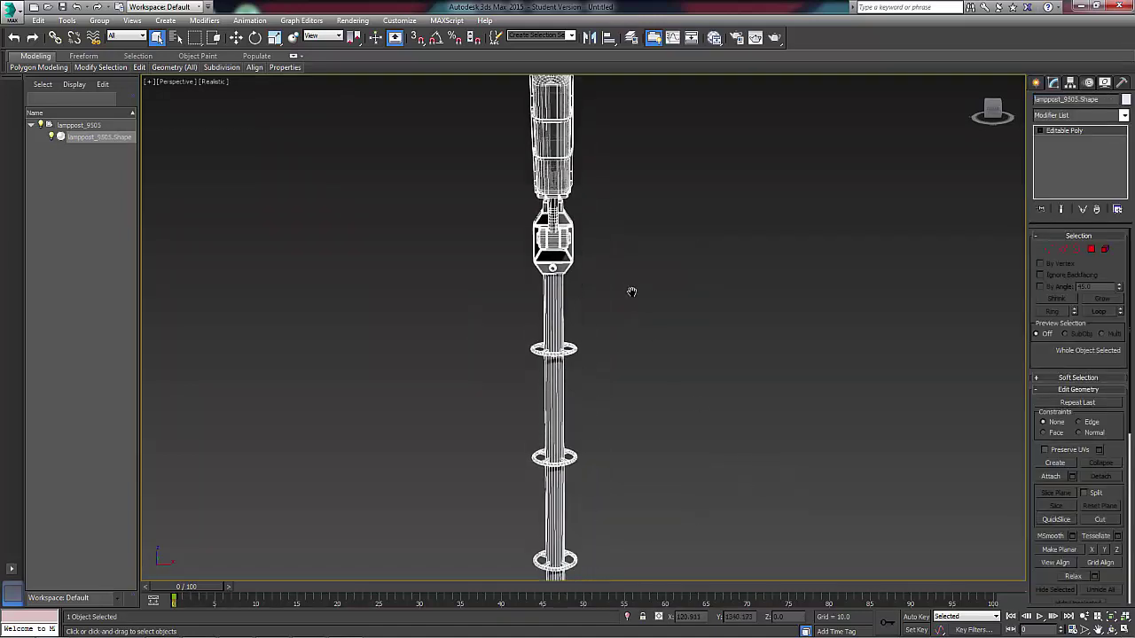
scroll(631, 292, down, 2)
right_click(555, 319)
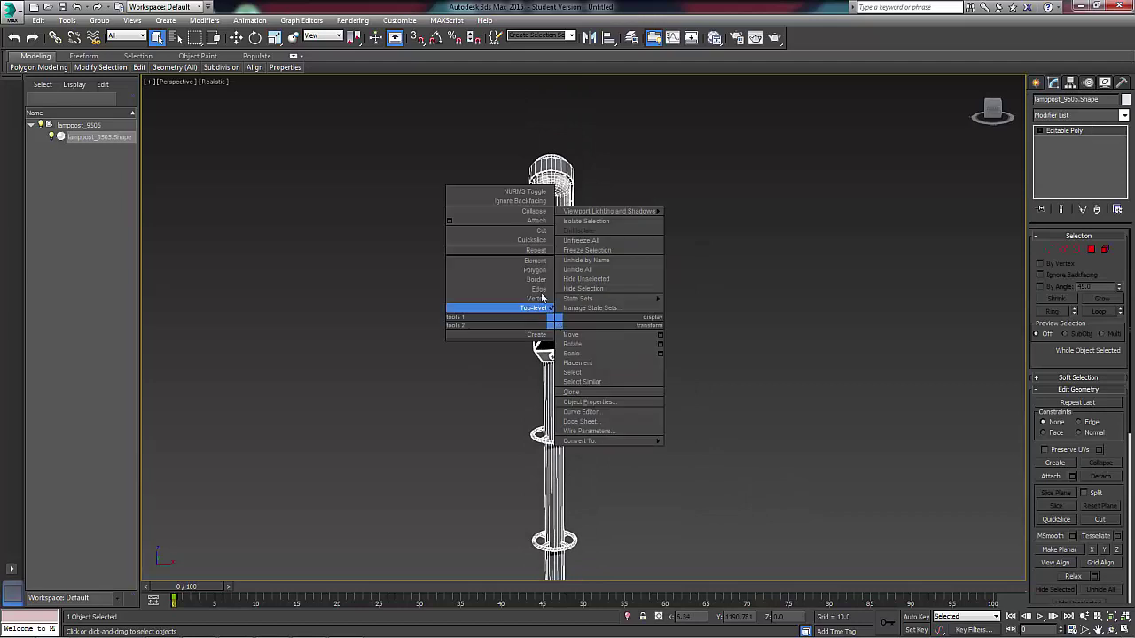
click(536, 262)
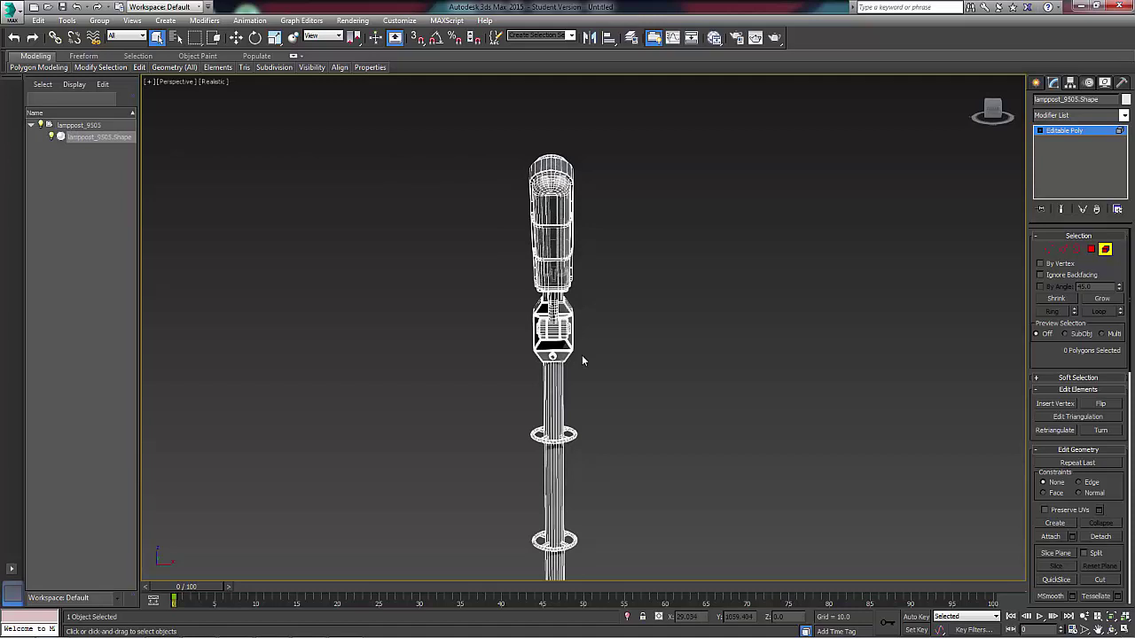
right_click(377, 167)
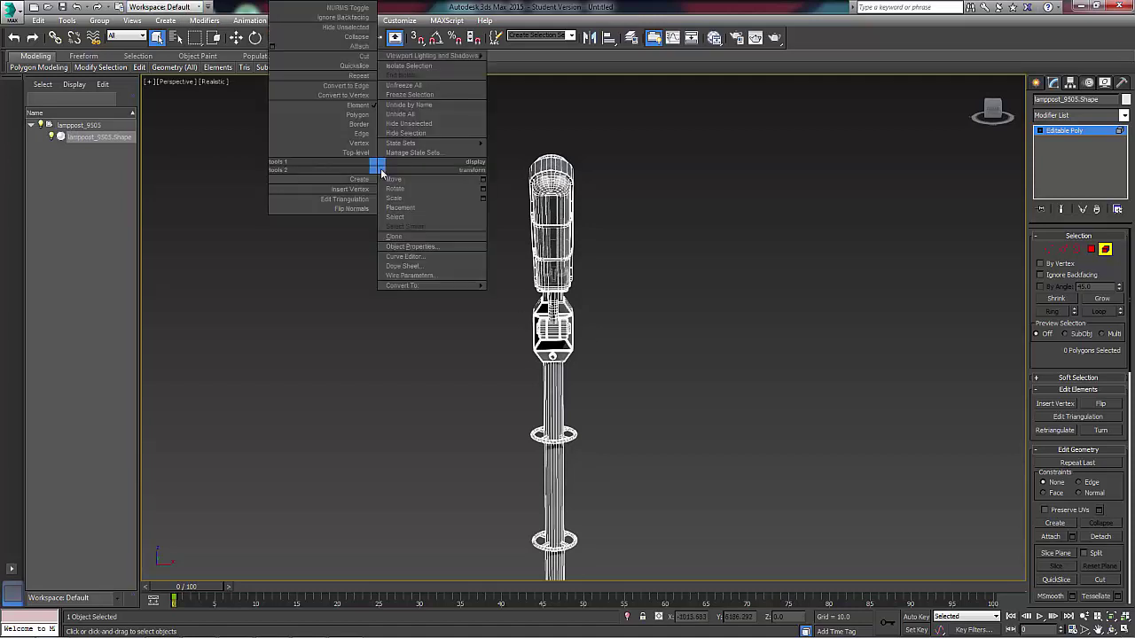
click(357, 74)
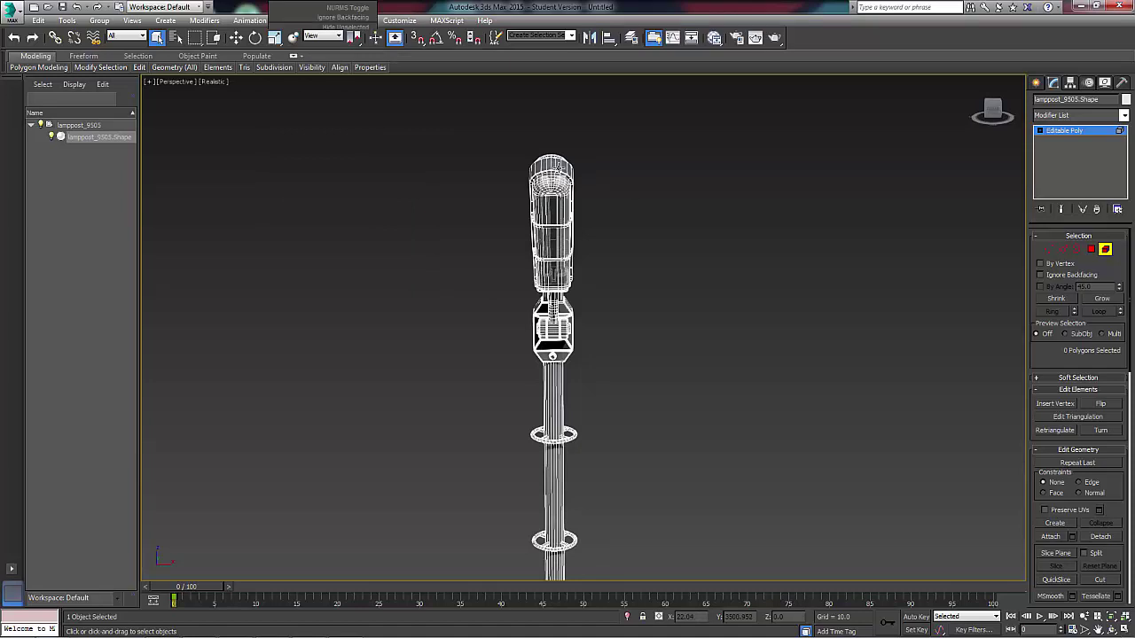
- Select the lamp head element as a trial, then undo twice
click(551, 217)
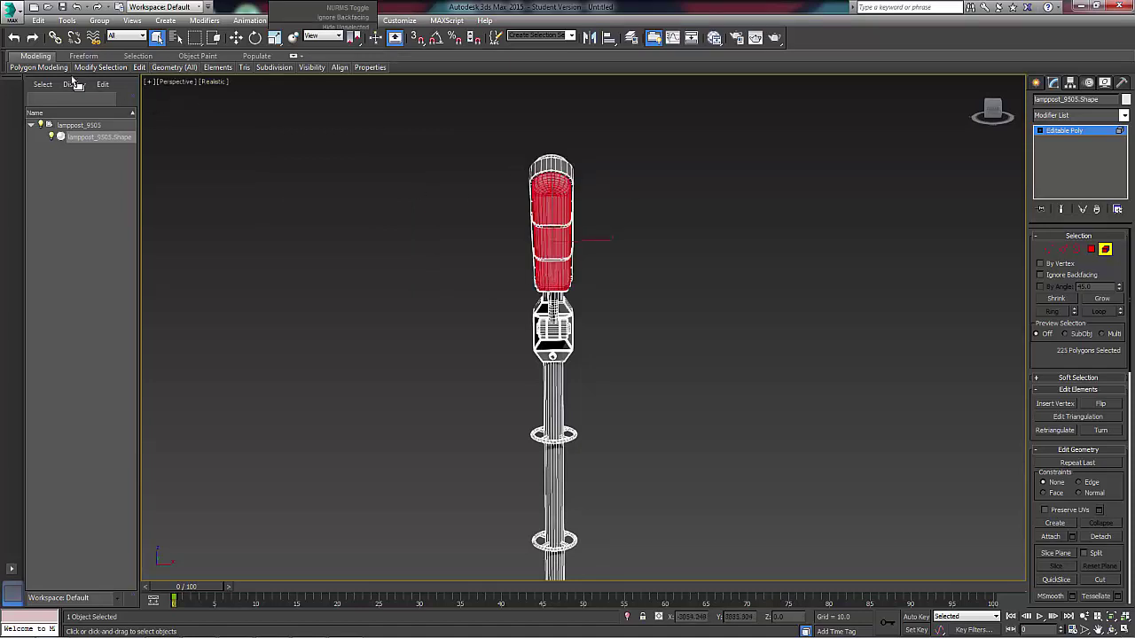
click(15, 38)
click(15, 39)
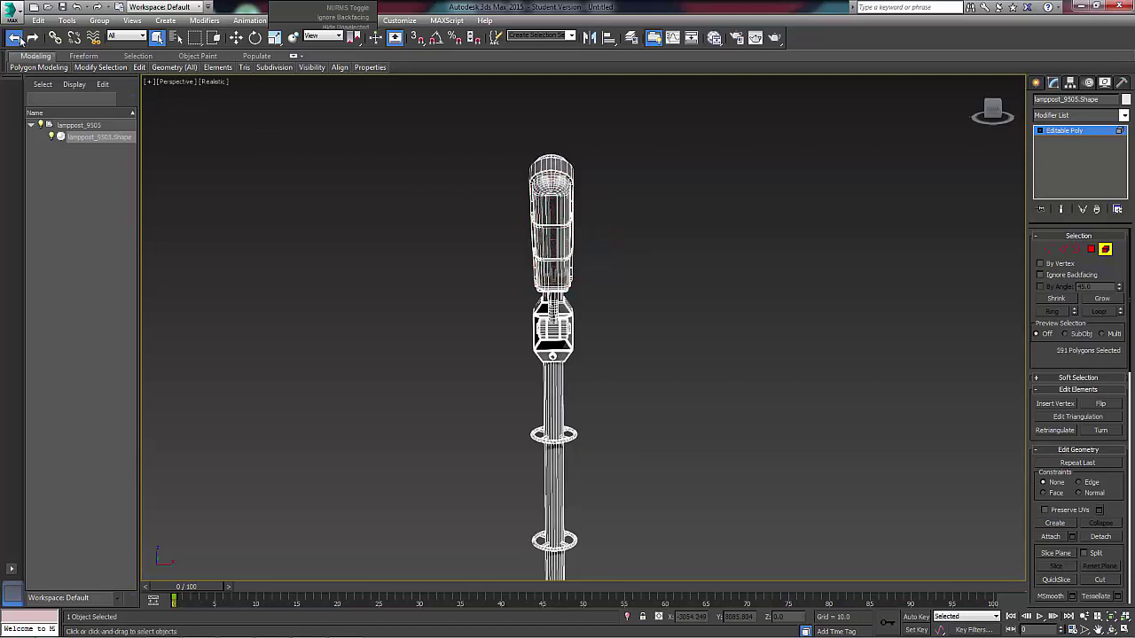
- Return to the whole object, reconvert it to Editable Poly and switch to Element selection
click(15, 38)
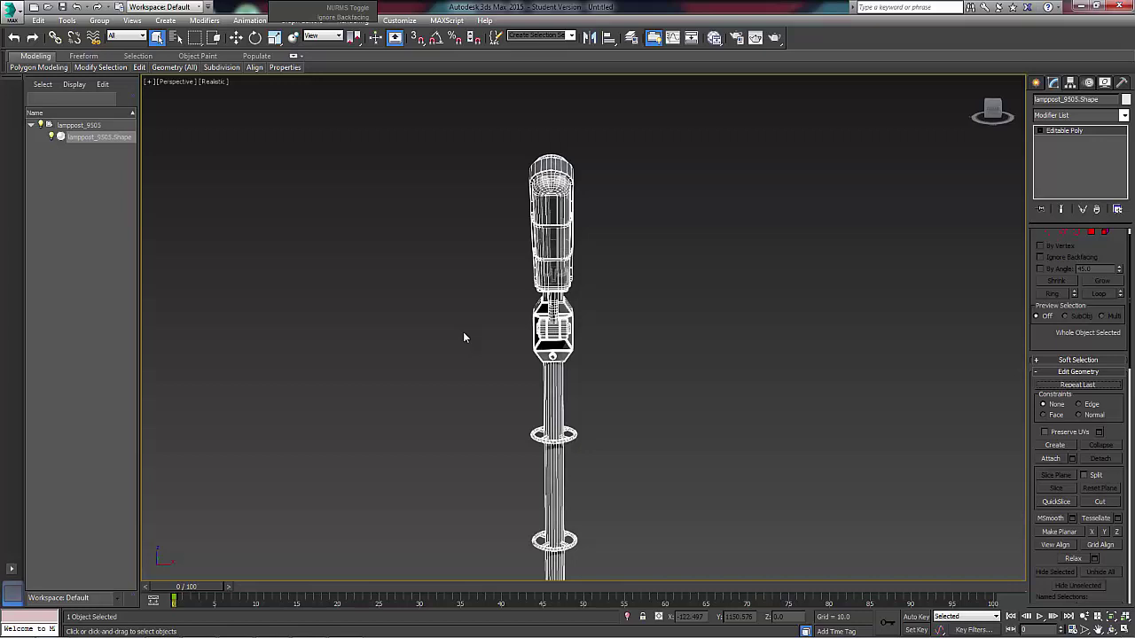
right_click(560, 236)
mouse_move(603, 352)
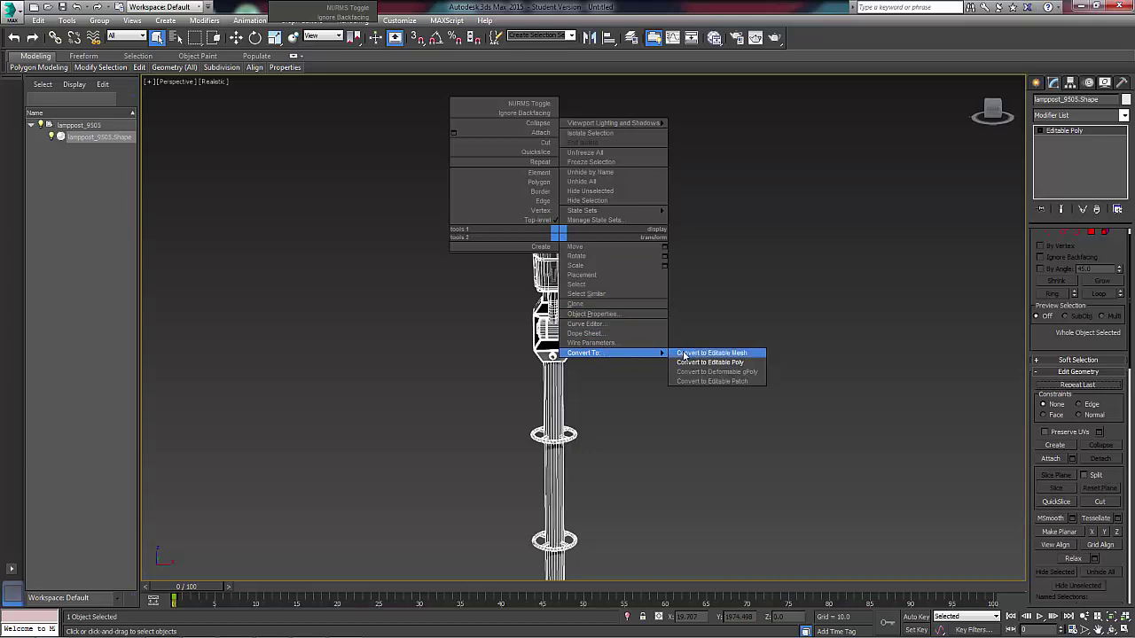
click(681, 363)
right_click(496, 226)
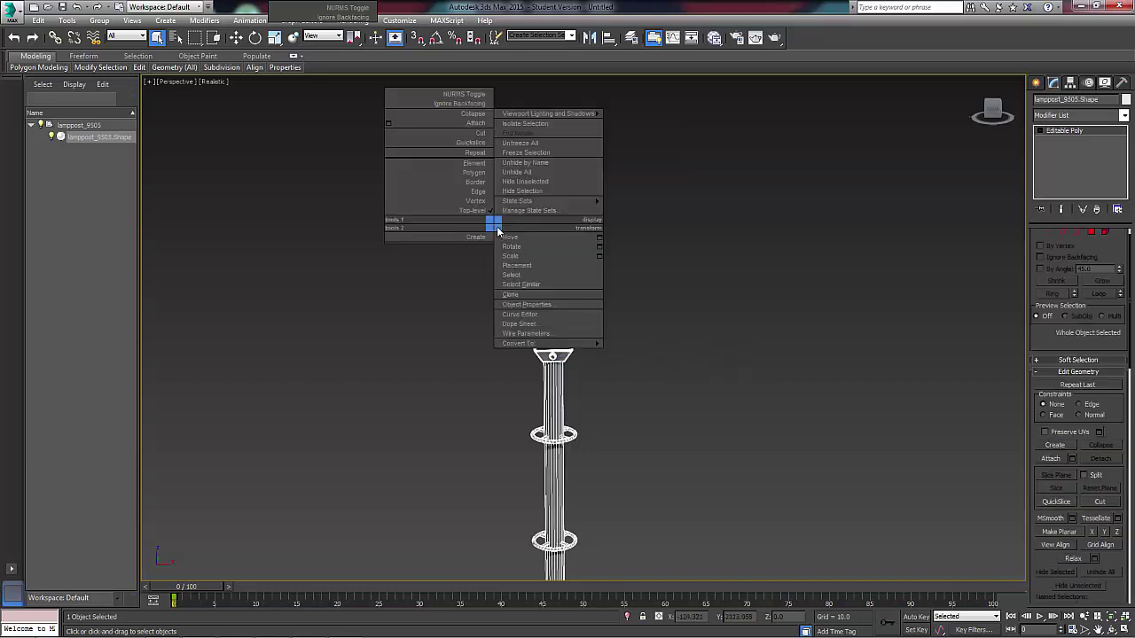
click(473, 165)
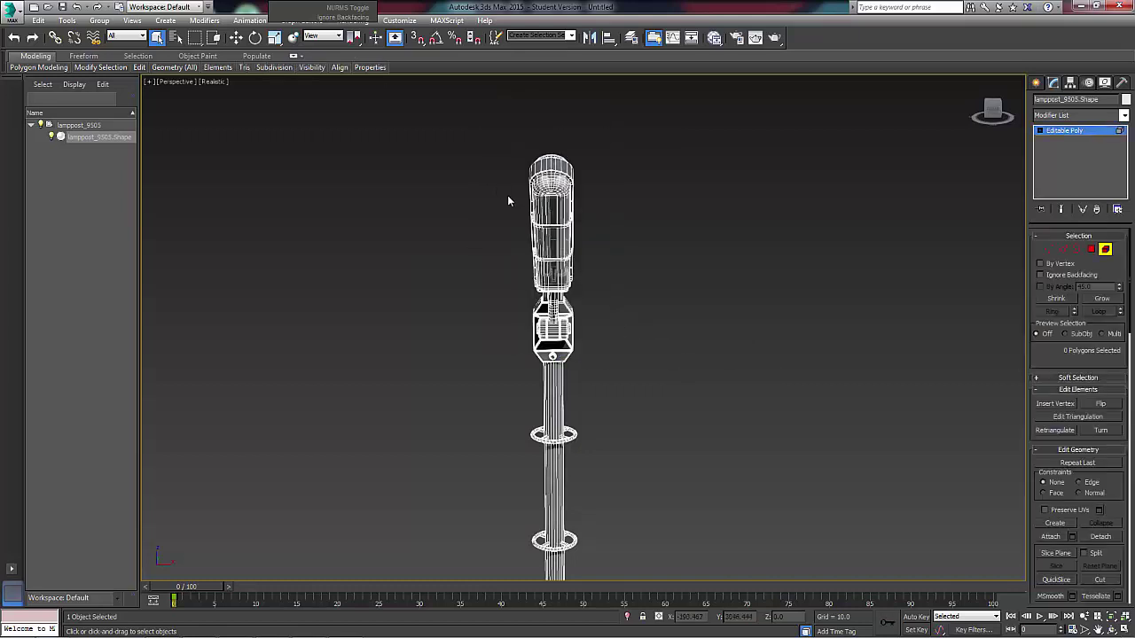
- Select the lamp head element and orbit to see it at an angle
click(543, 202)
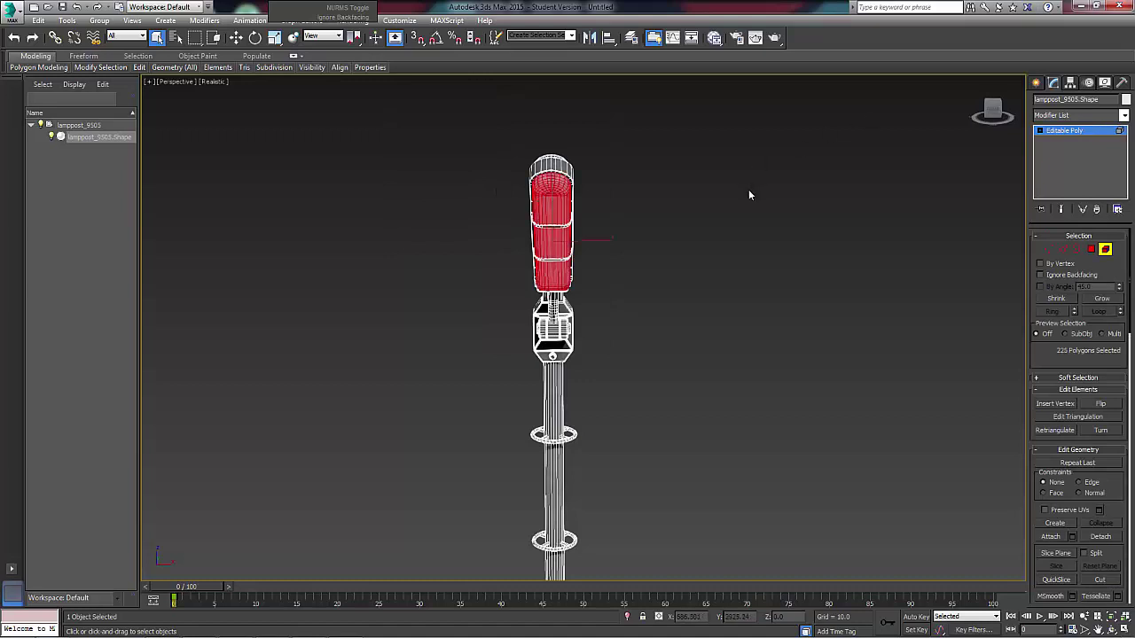
right_click(673, 234)
right_click(583, 222)
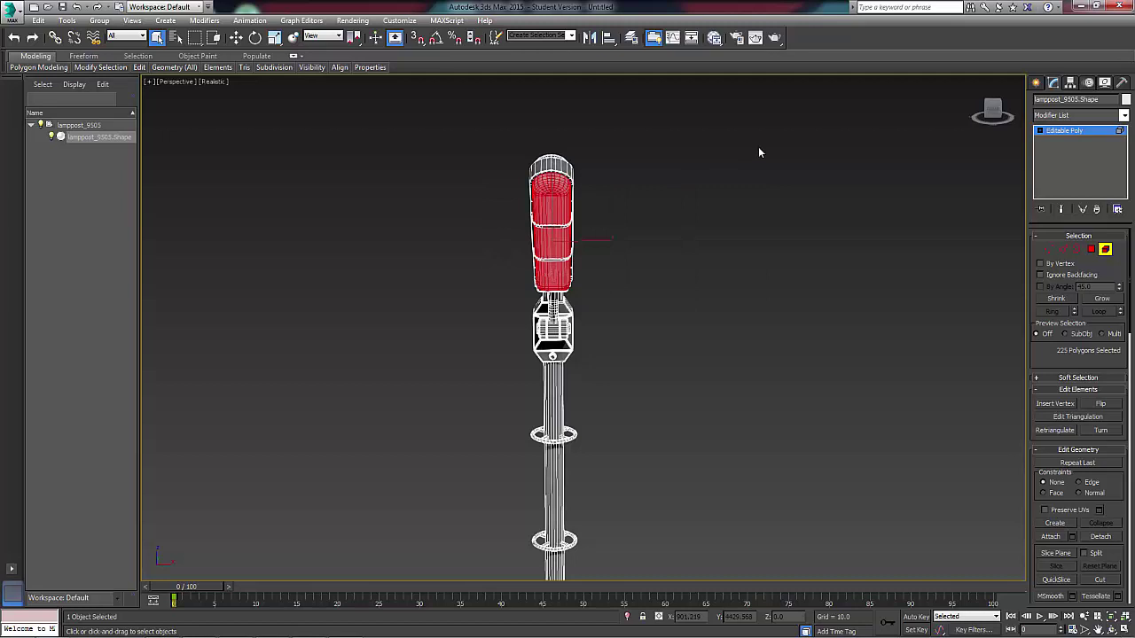
alt+middle_drag(757, 154, 707, 300)
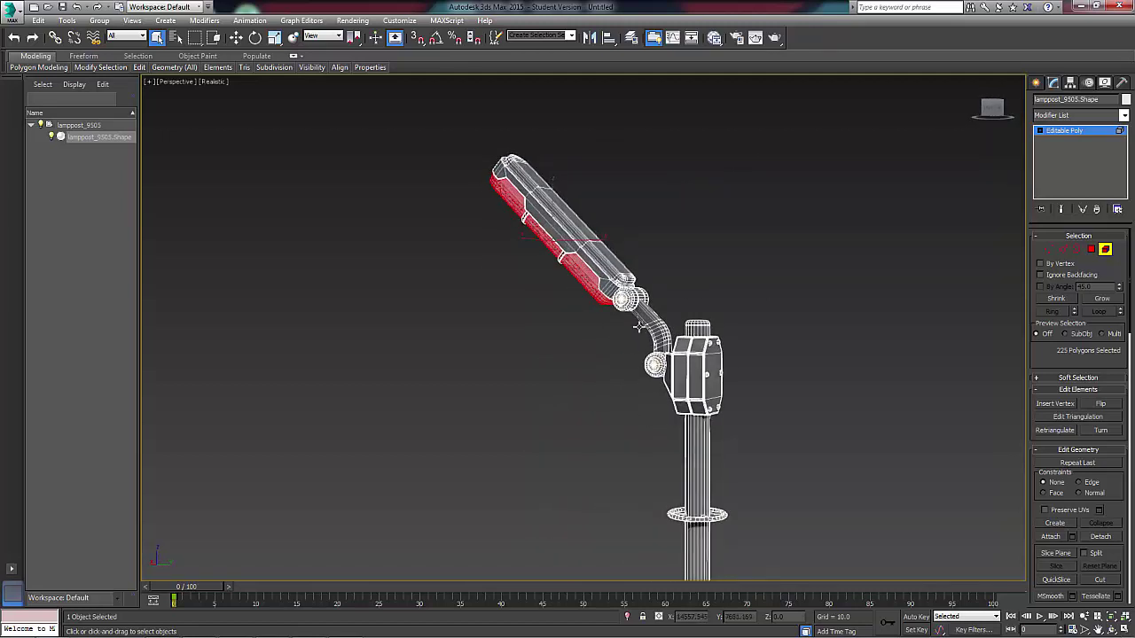
- Check the housing, arm, pole and ring elements, then select the lamp head's cover shell
click(683, 350)
click(656, 322)
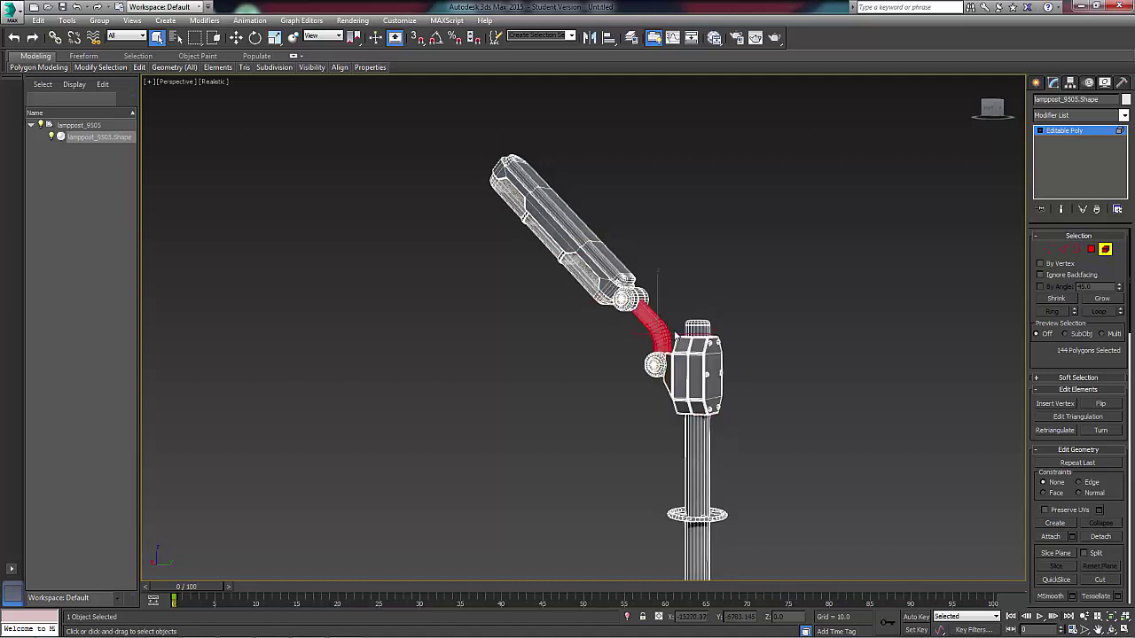
click(697, 327)
click(697, 518)
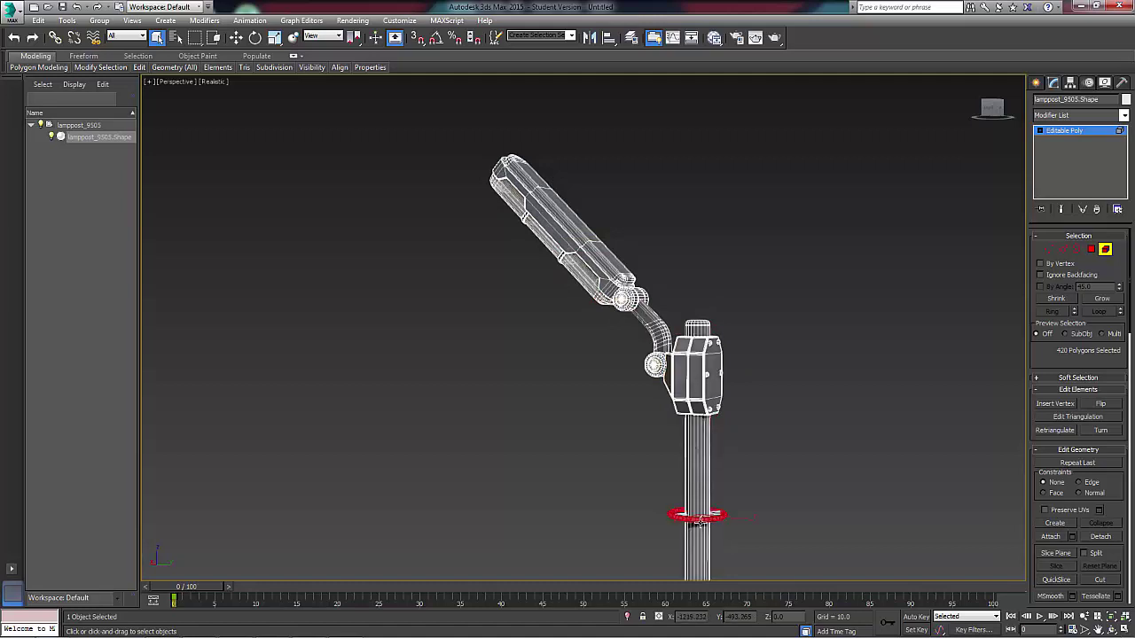
click(656, 363)
click(658, 328)
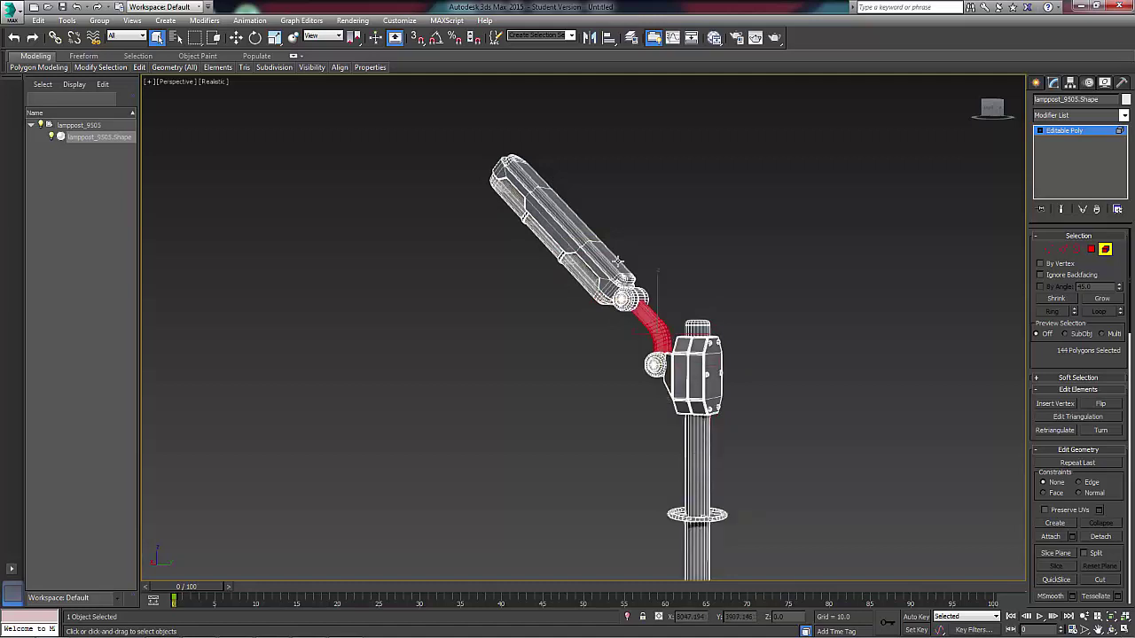
click(612, 259)
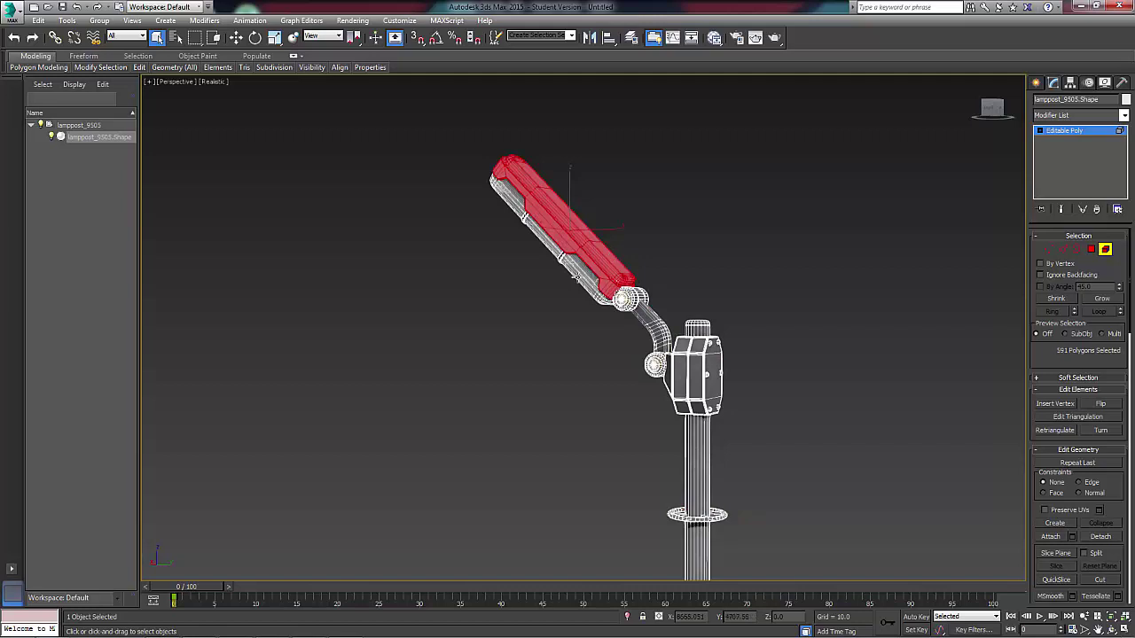
click(576, 277)
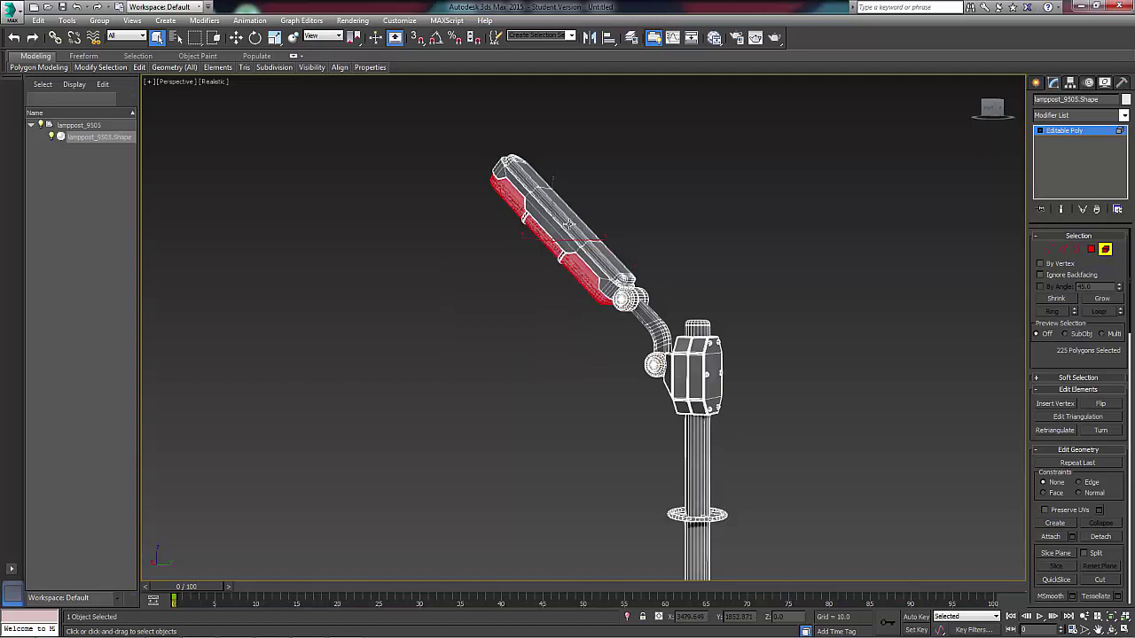
alt+middle_drag(568, 223, 712, 236)
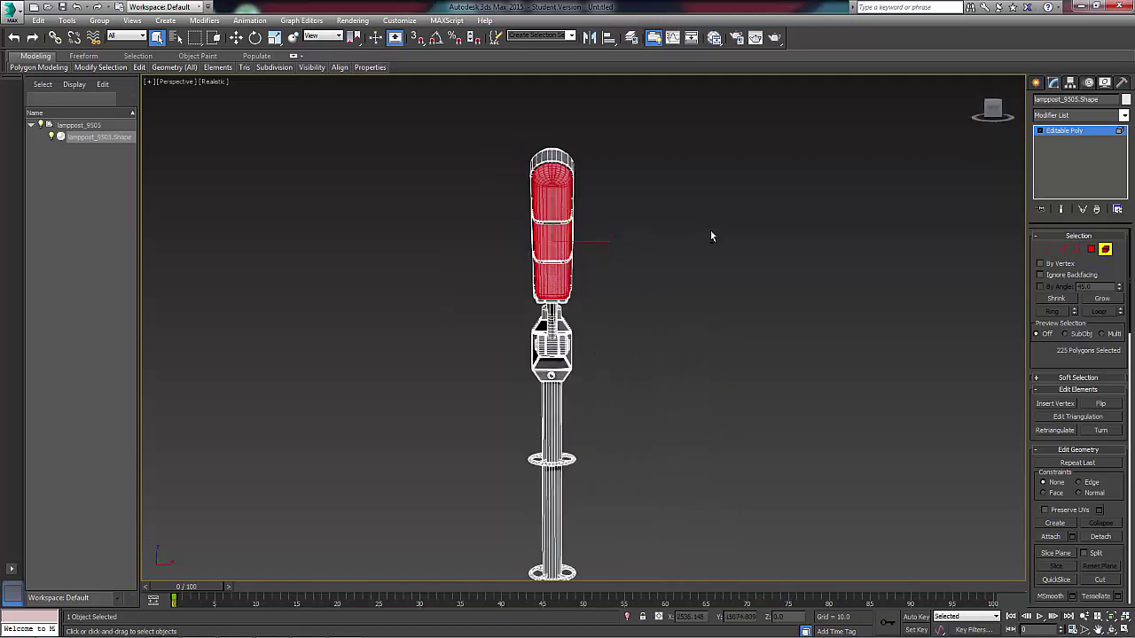
click(236, 37)
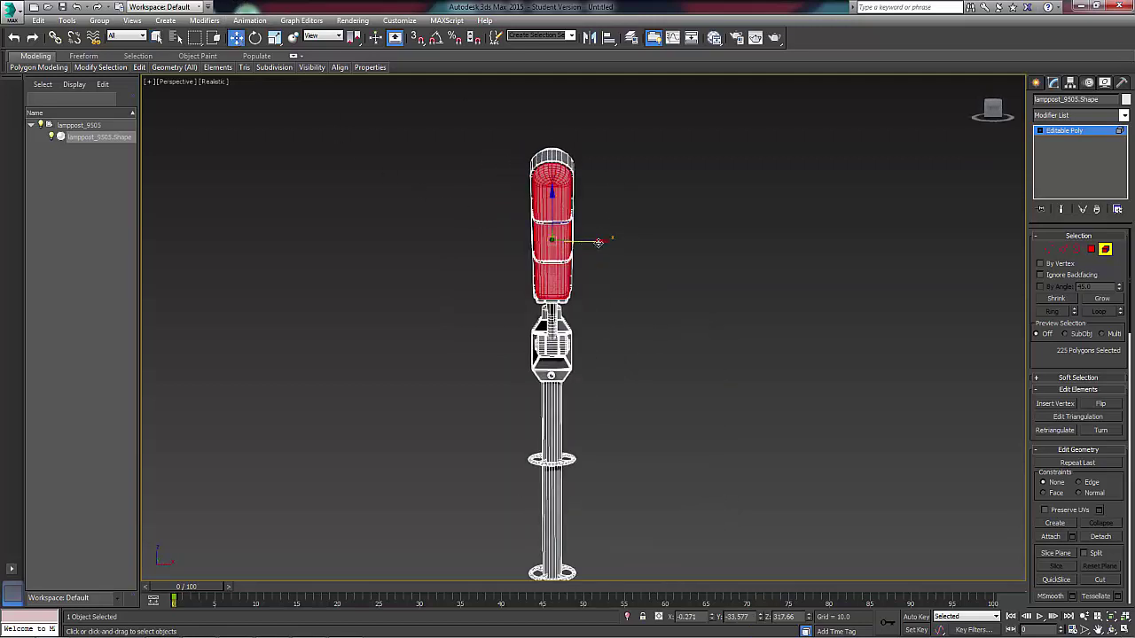
drag(598, 242, 499, 239)
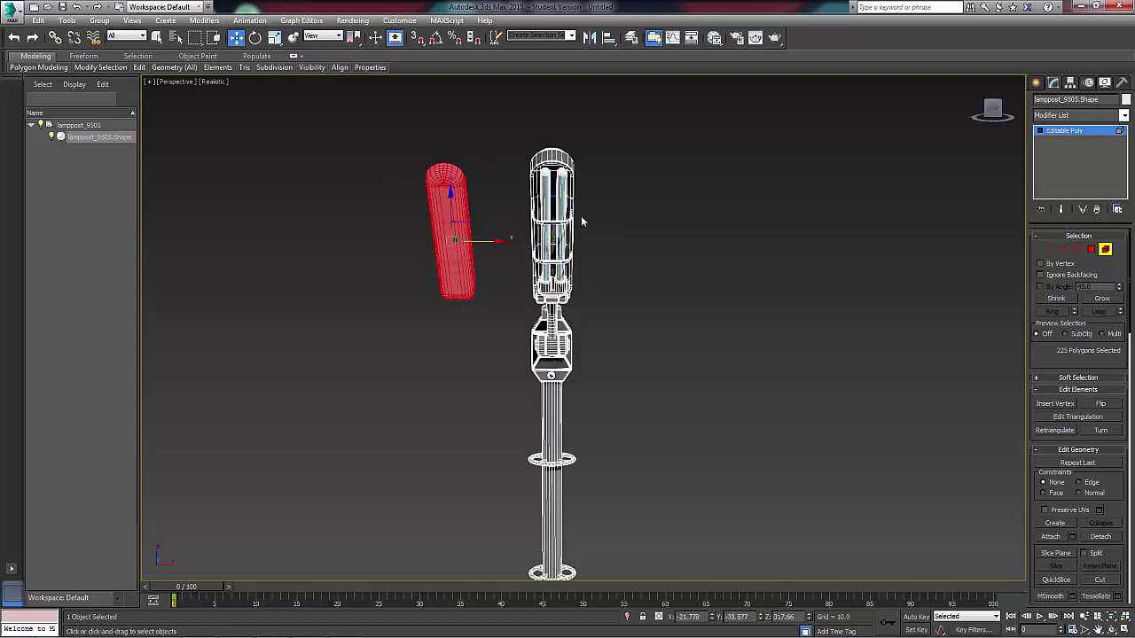
click(560, 190)
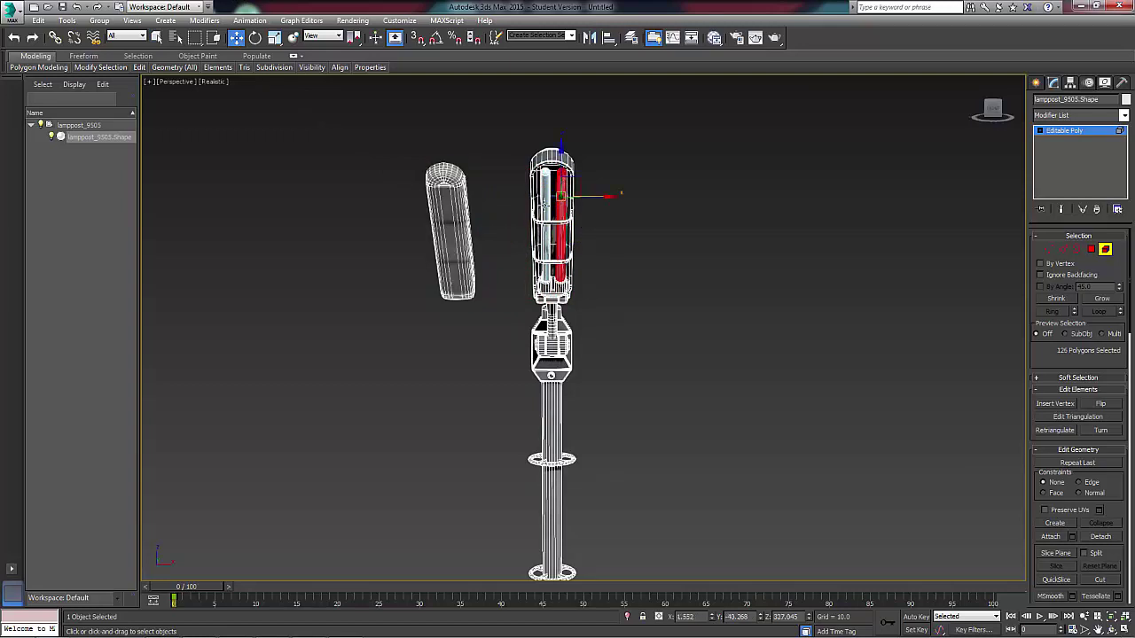
click(557, 283)
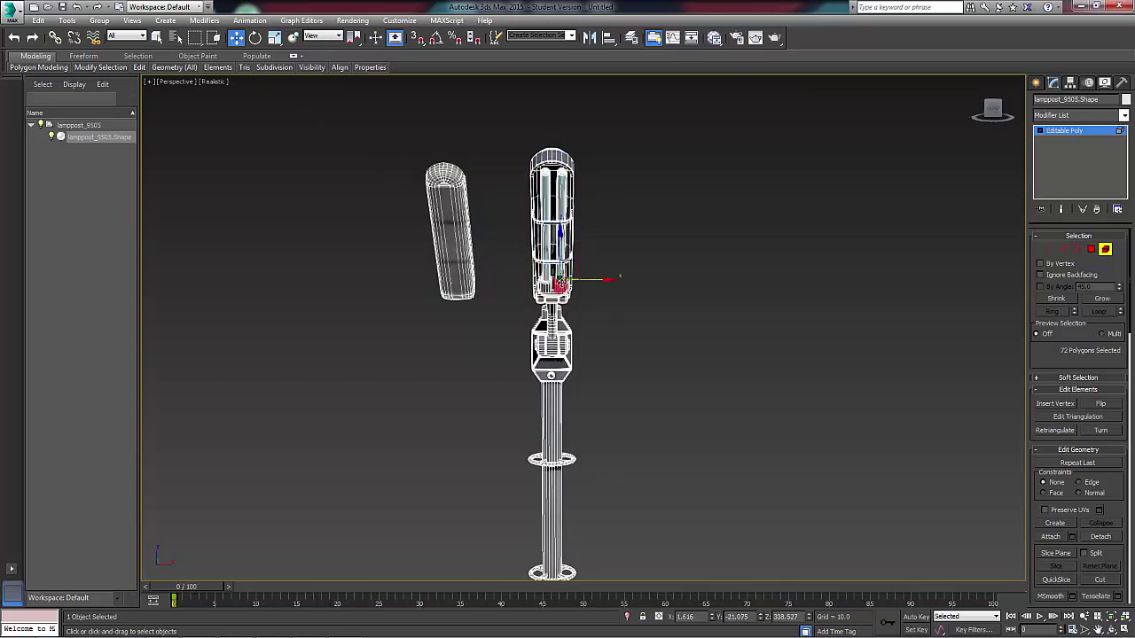
click(553, 213)
key(ctrl+z)
click(543, 186)
click(556, 283)
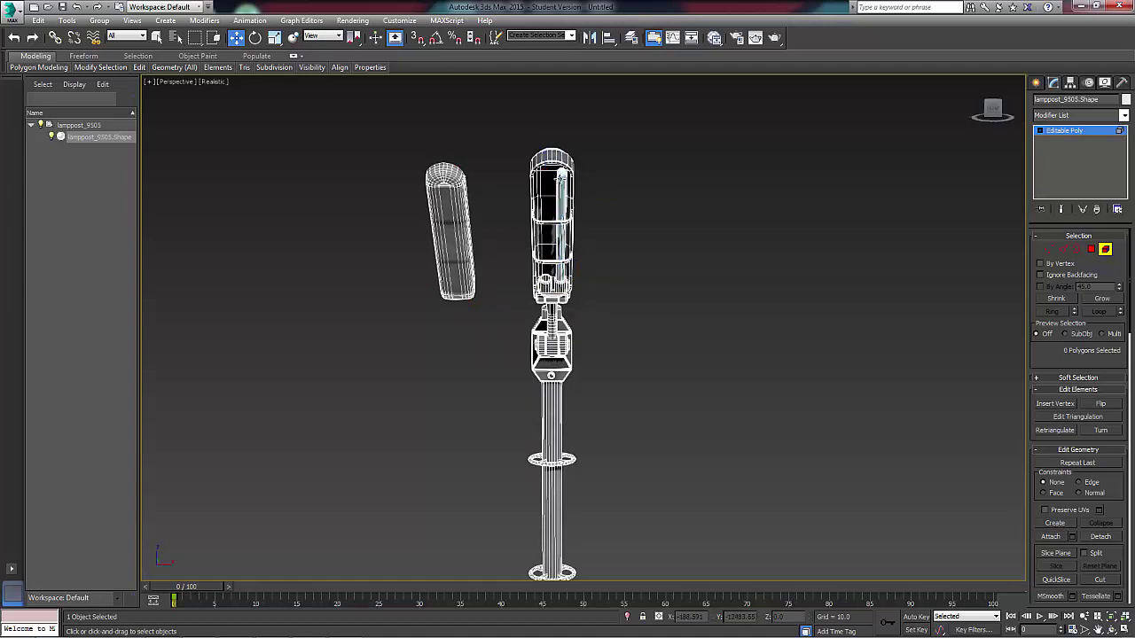
click(544, 188)
click(557, 283)
click(585, 305)
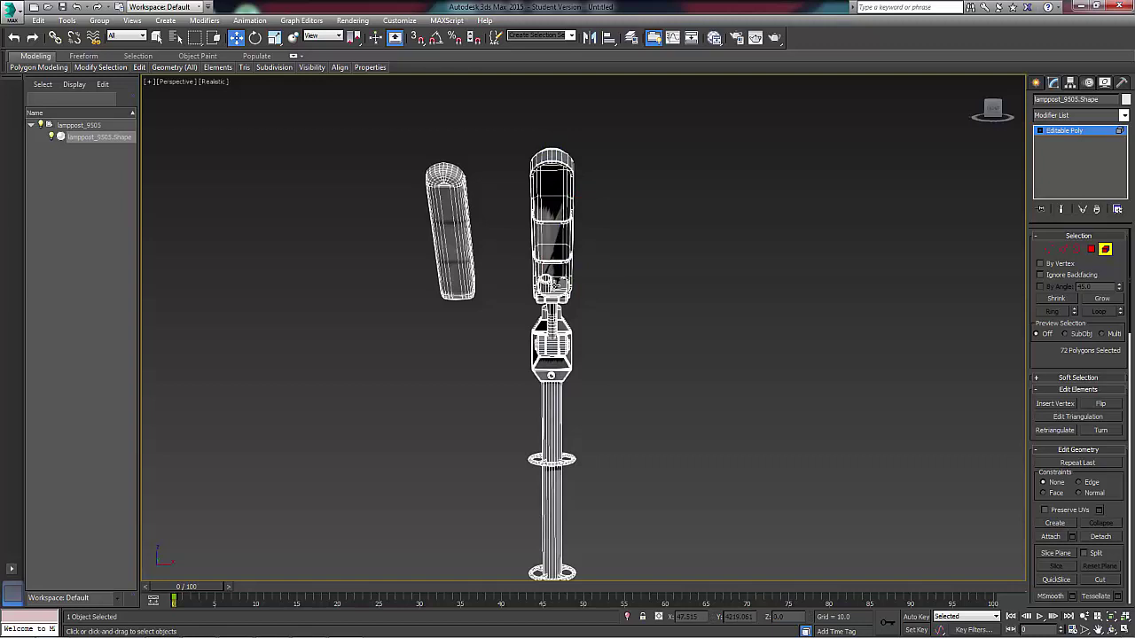
click(557, 283)
click(497, 257)
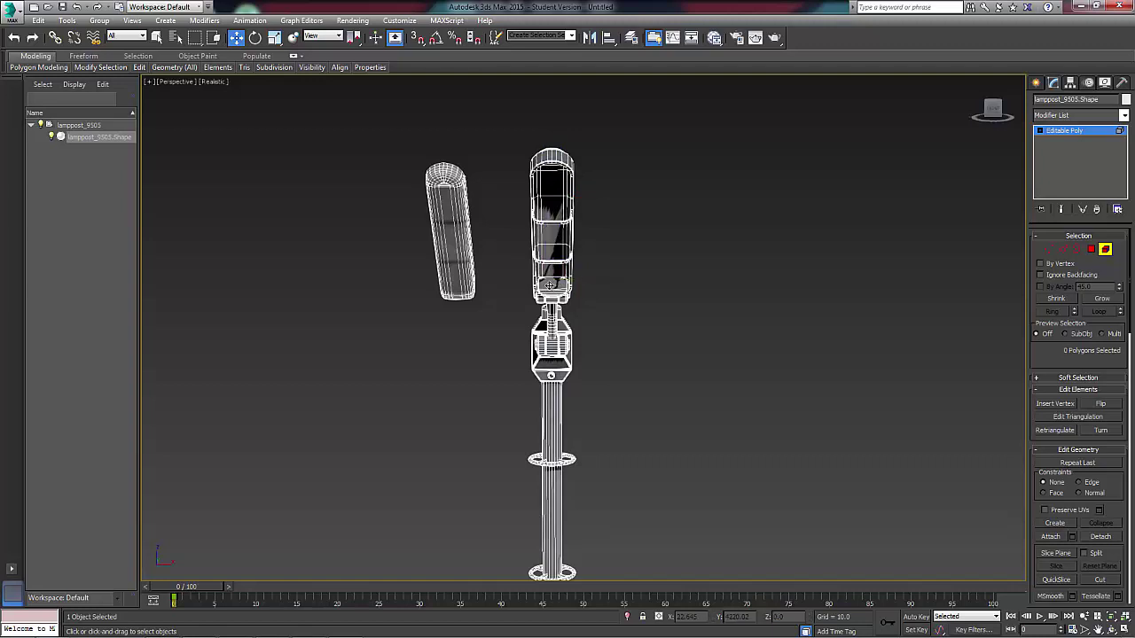
click(456, 219)
drag(506, 241, 602, 240)
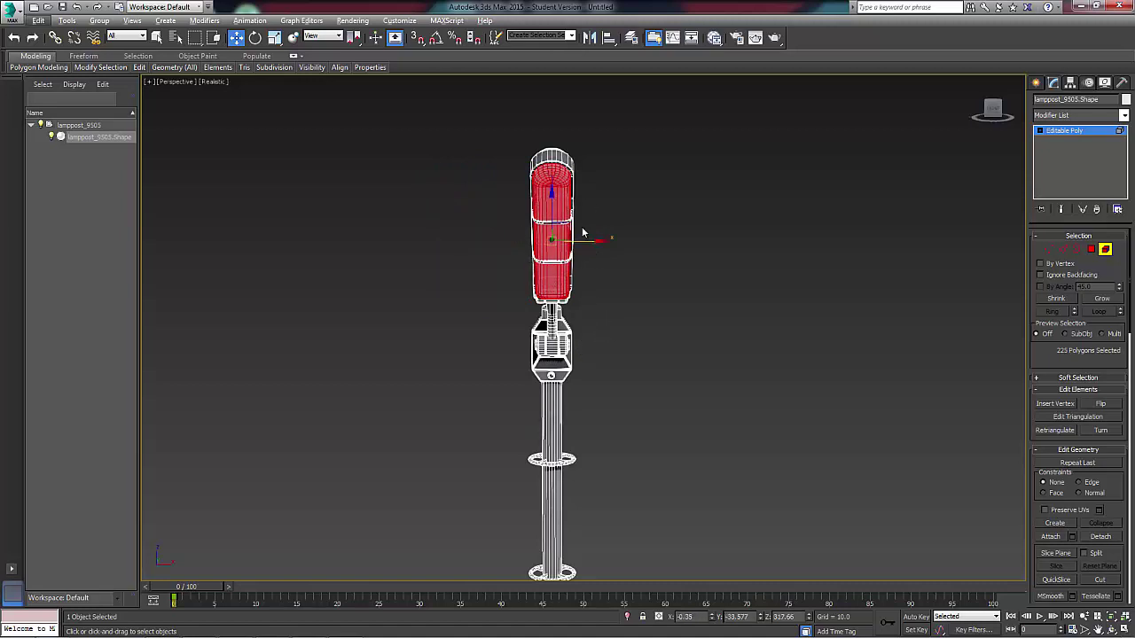
click(174, 38)
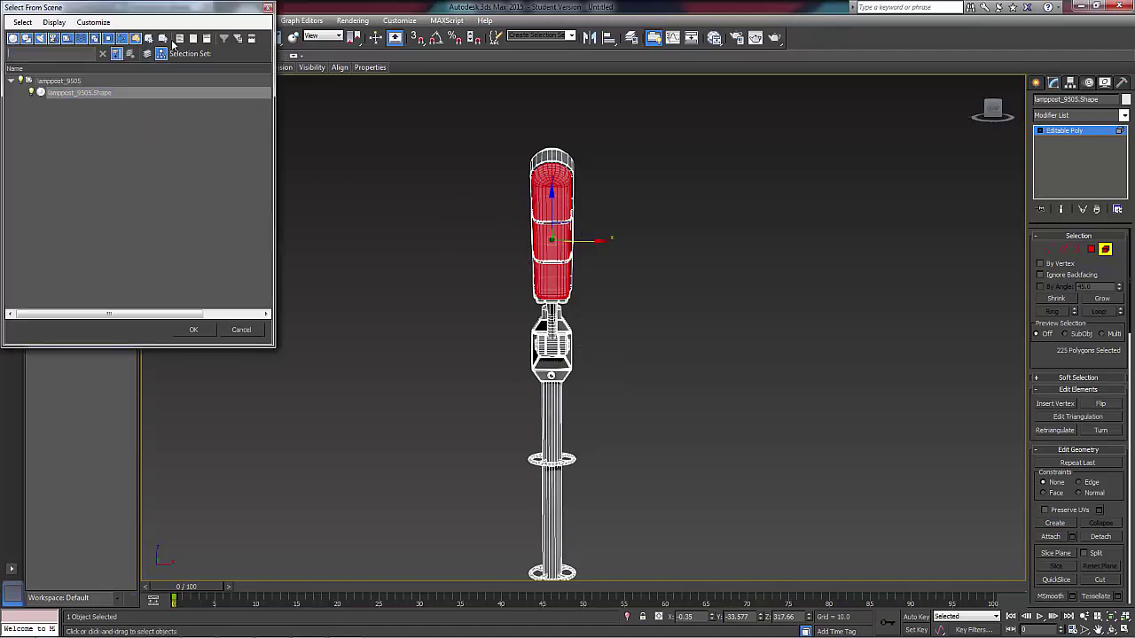
drag(163, 18, 863, 121)
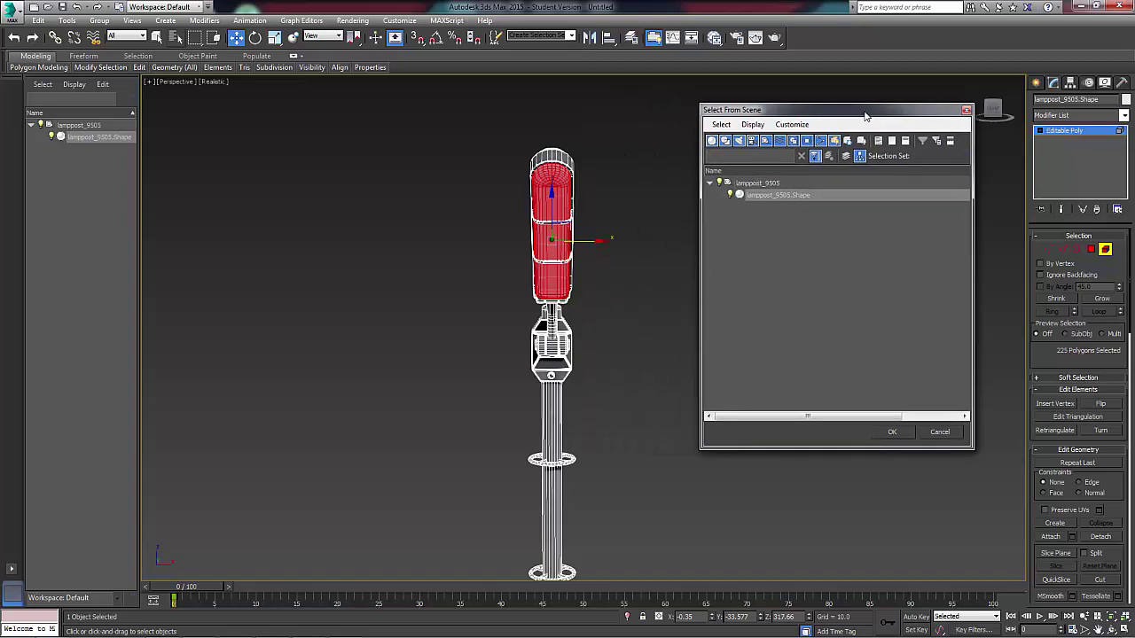
click(815, 157)
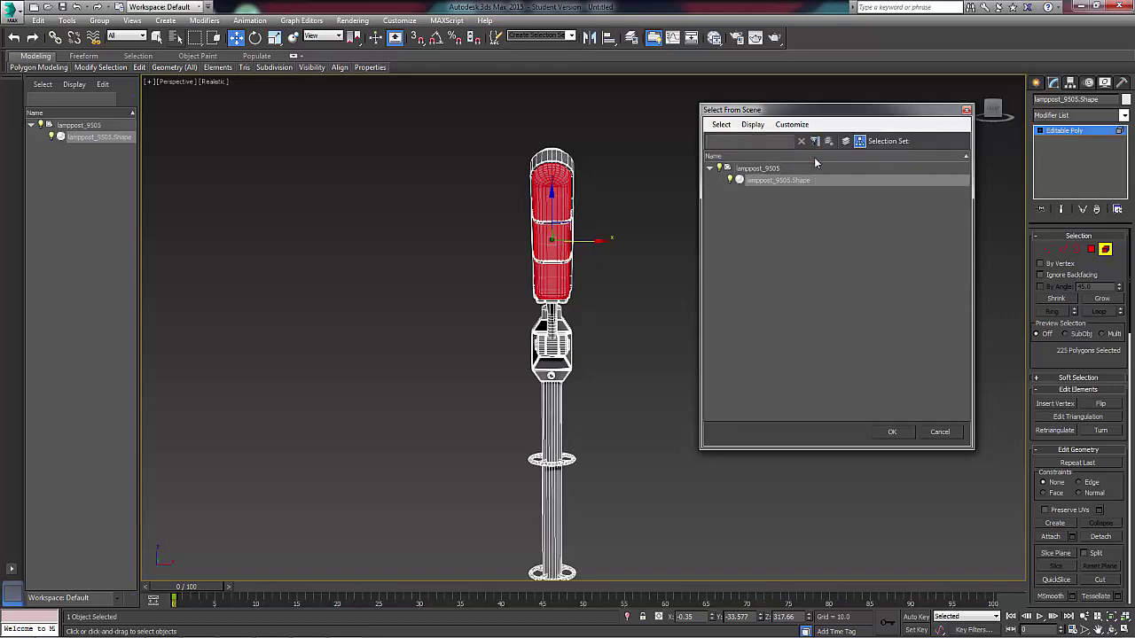
click(815, 141)
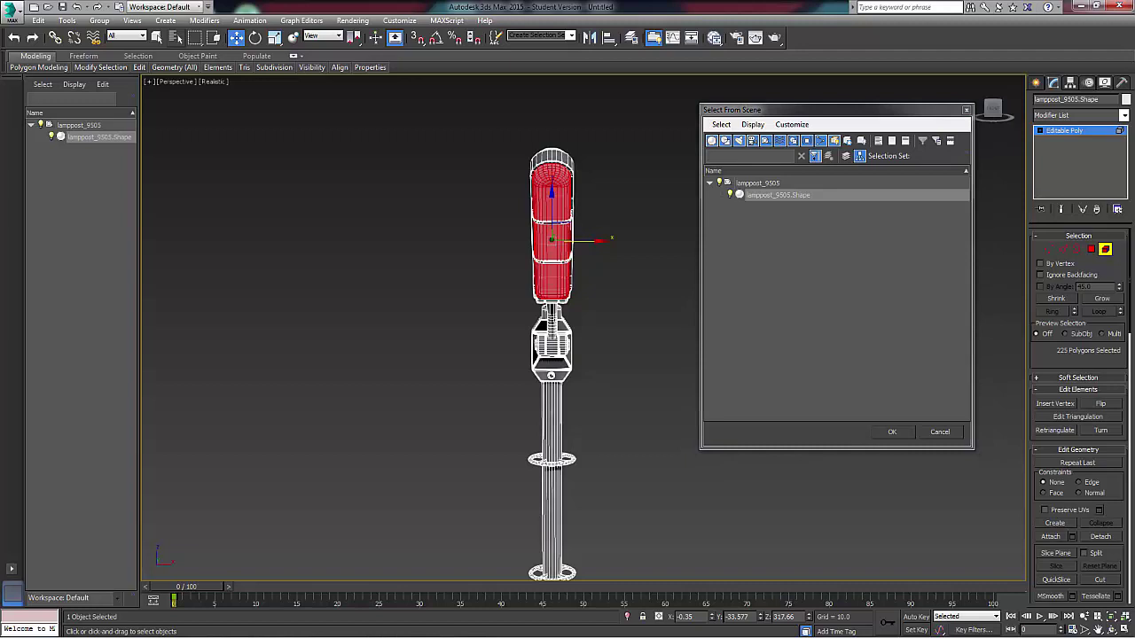
key(Return)
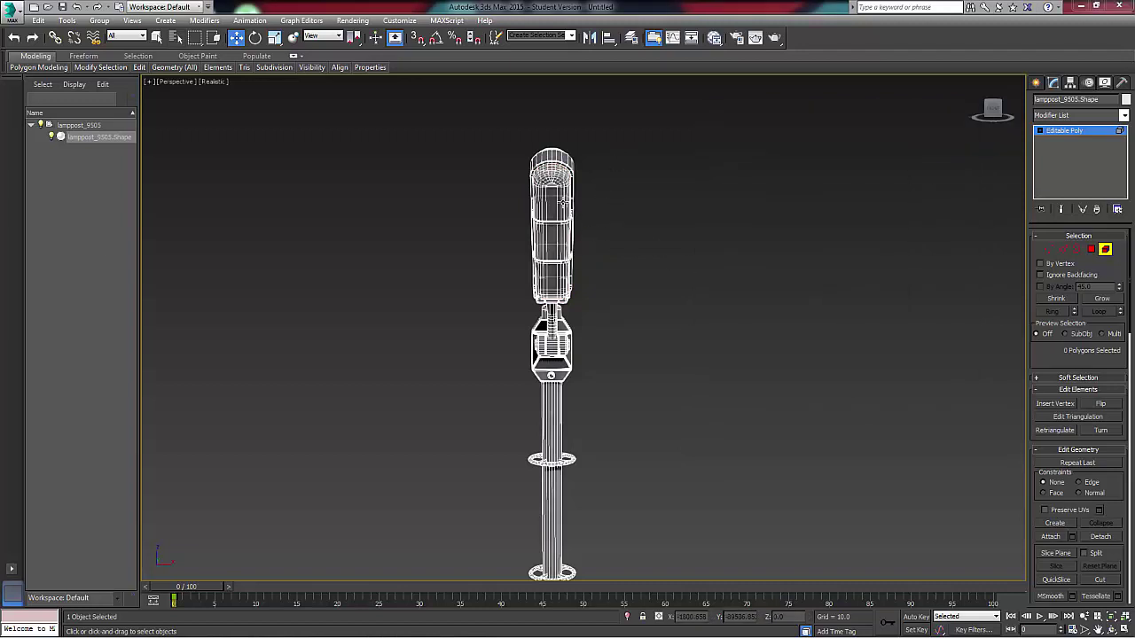
- Reselect the cover element, Detach it, and start renaming the new object to lightcover
click(562, 203)
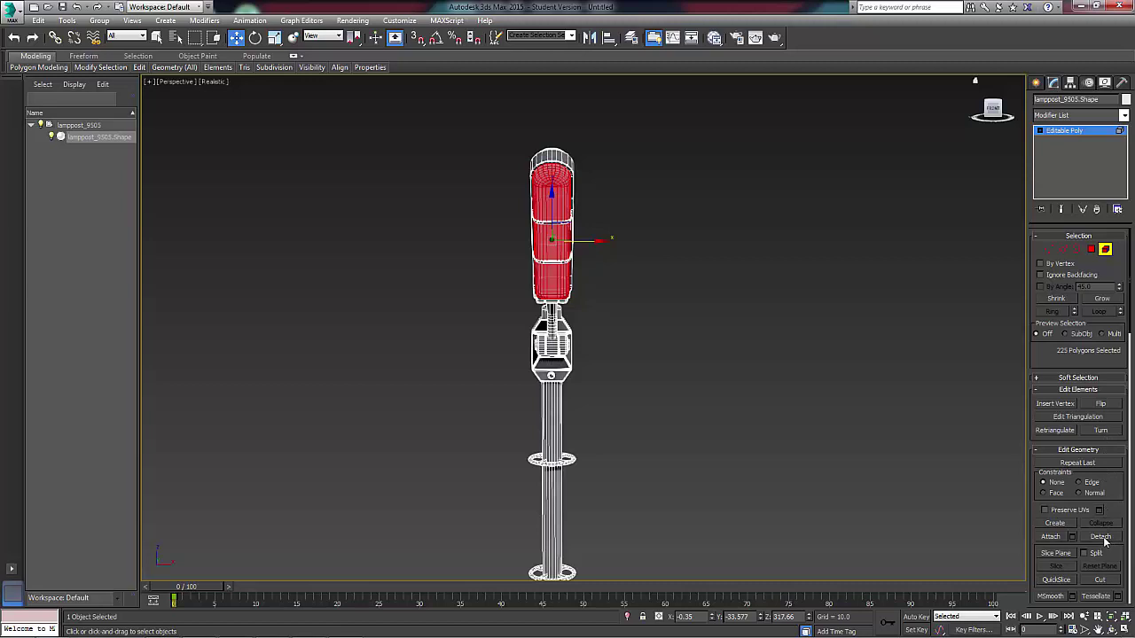
click(1101, 537)
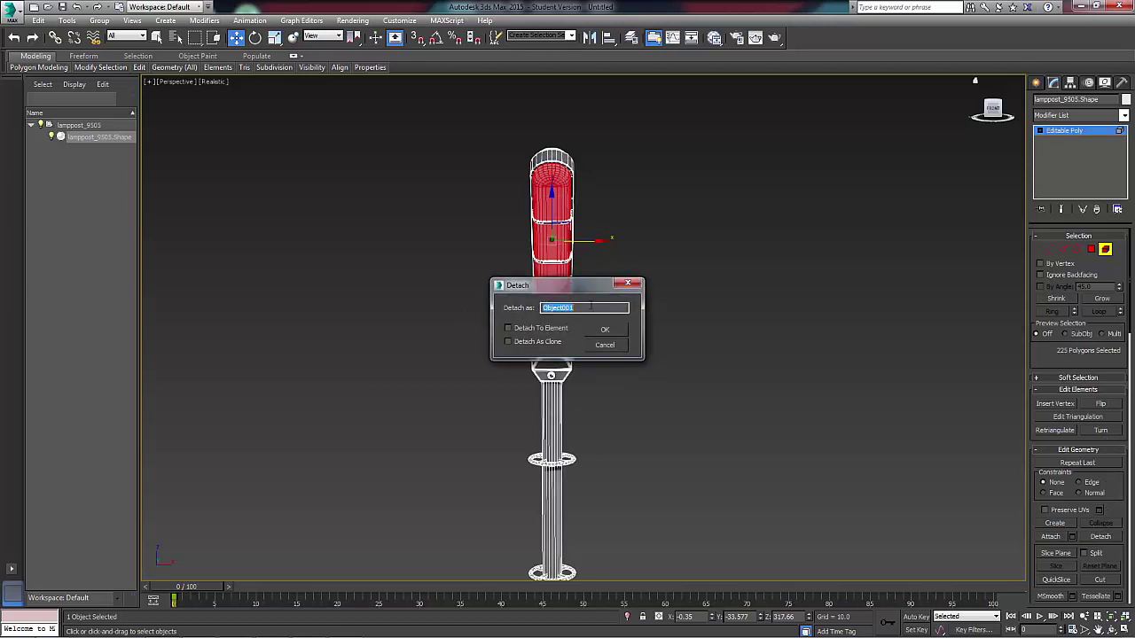
click(589, 308)
key(BackSpace)
key(BackSpace)
text(v)
- Confirm the lightcover detach and select the new lightcover object
click(609, 329)
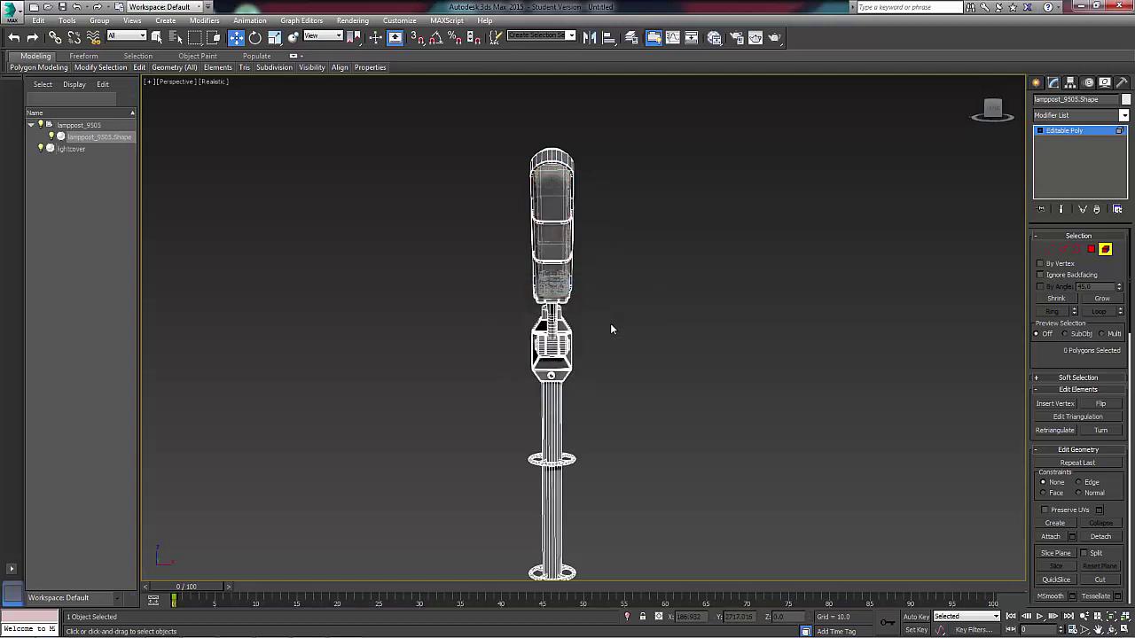
click(551, 212)
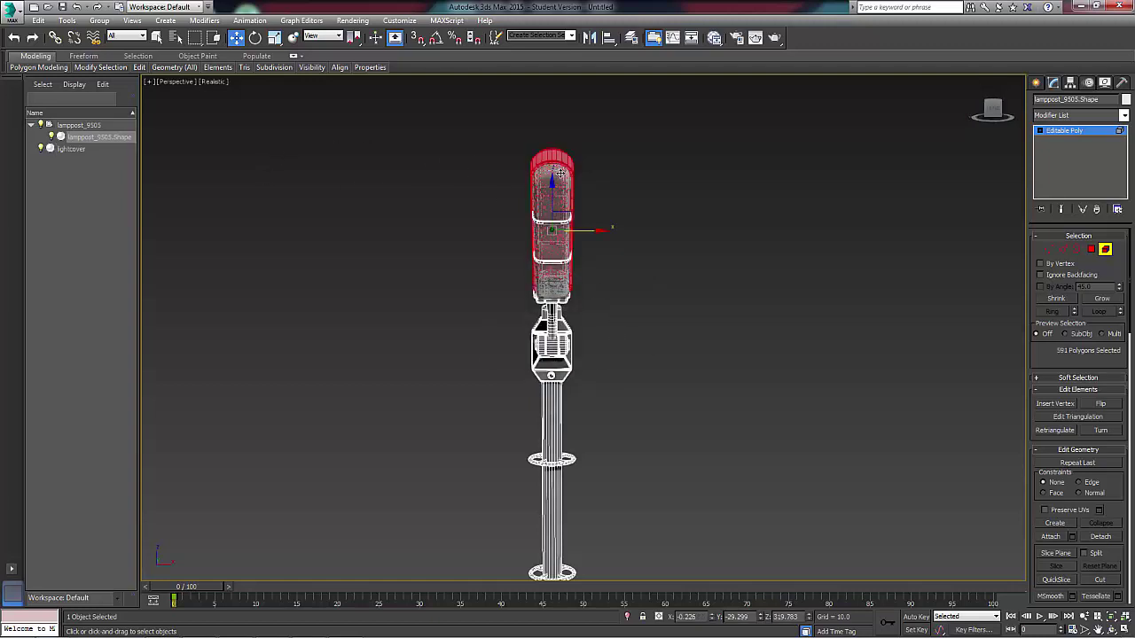
click(71, 149)
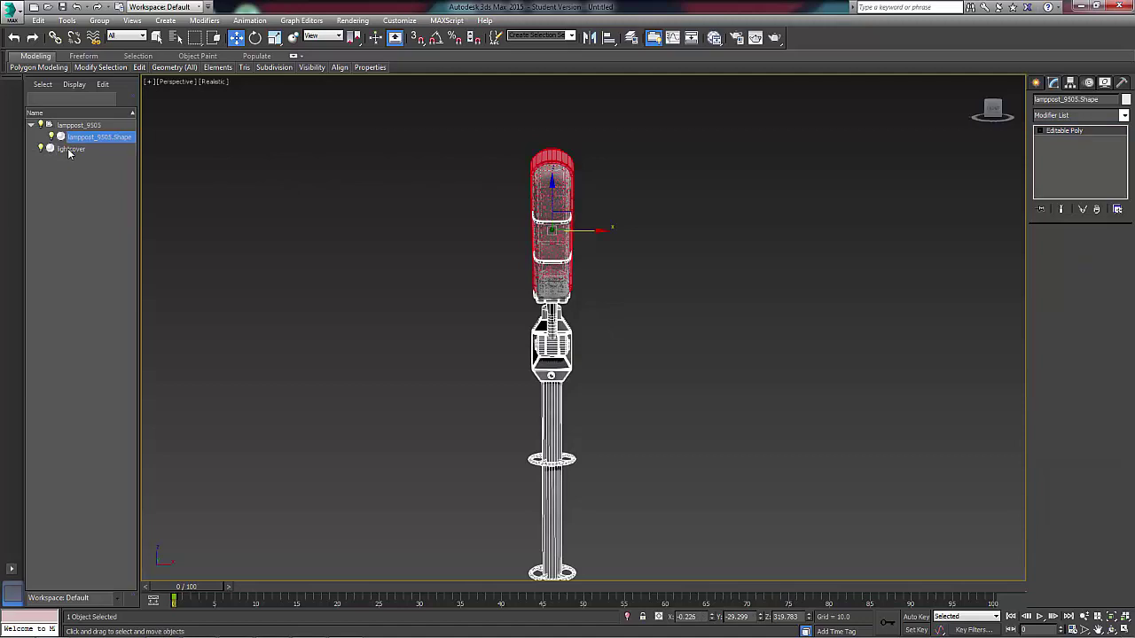
- Toggle between lamppost_9505.Shape and lightcover in the Scene Explorer to compare them
click(76, 138)
click(76, 126)
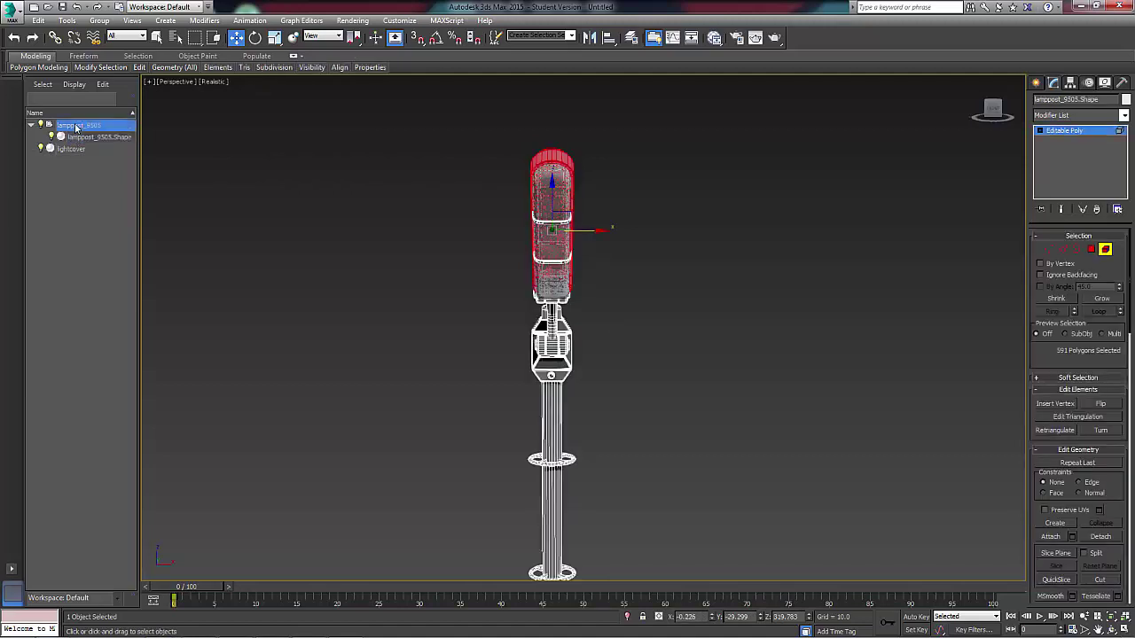
click(72, 149)
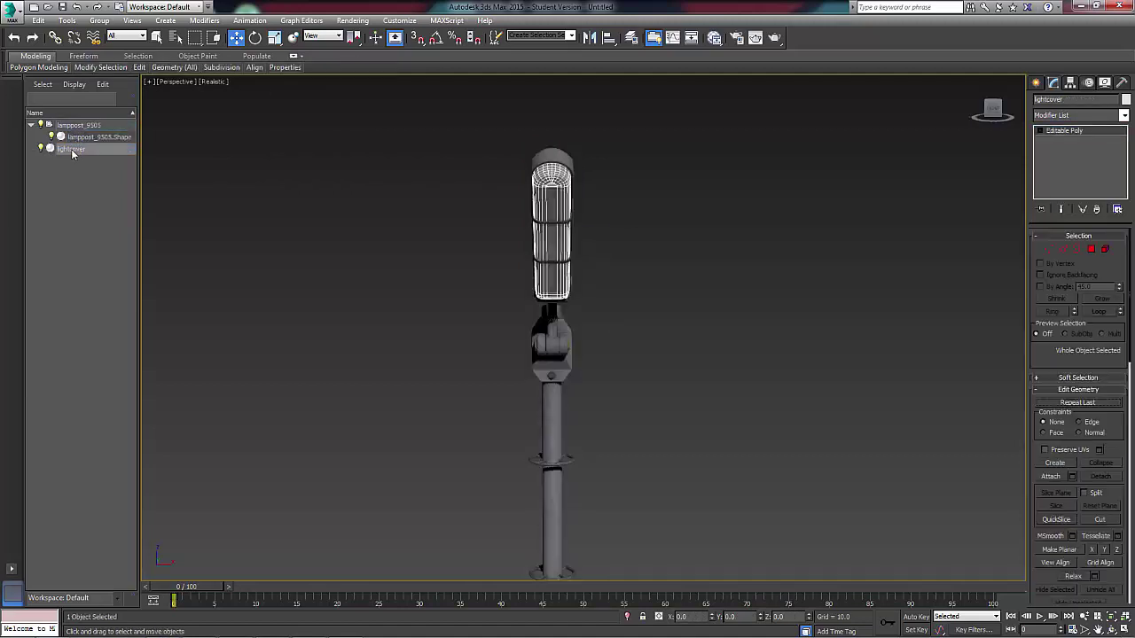
click(78, 139)
click(75, 149)
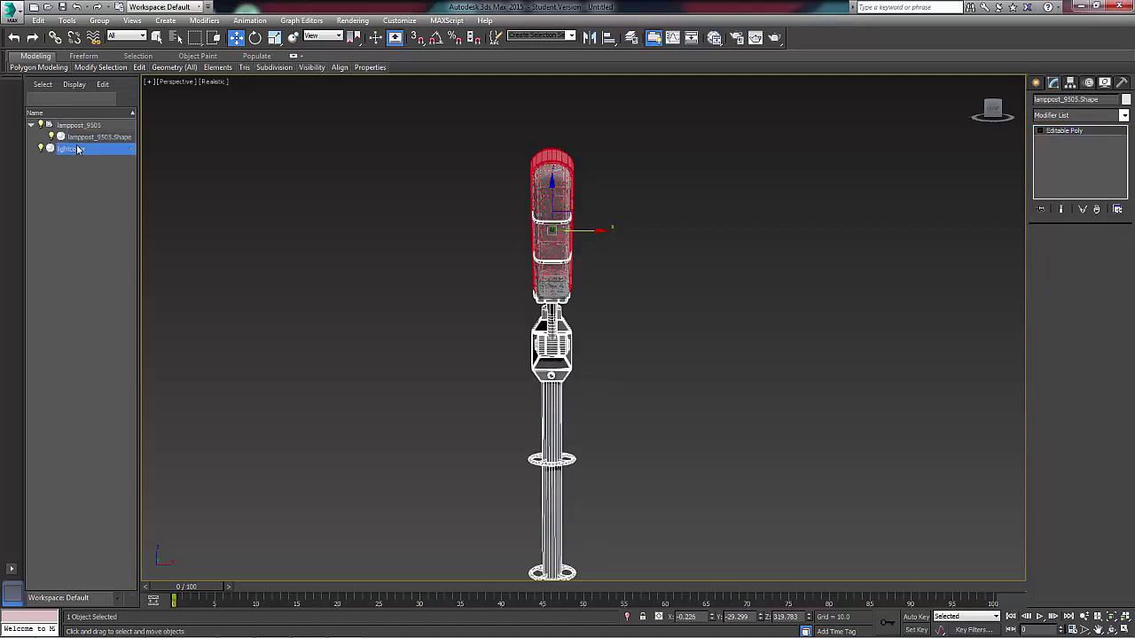
click(80, 138)
click(77, 149)
click(78, 138)
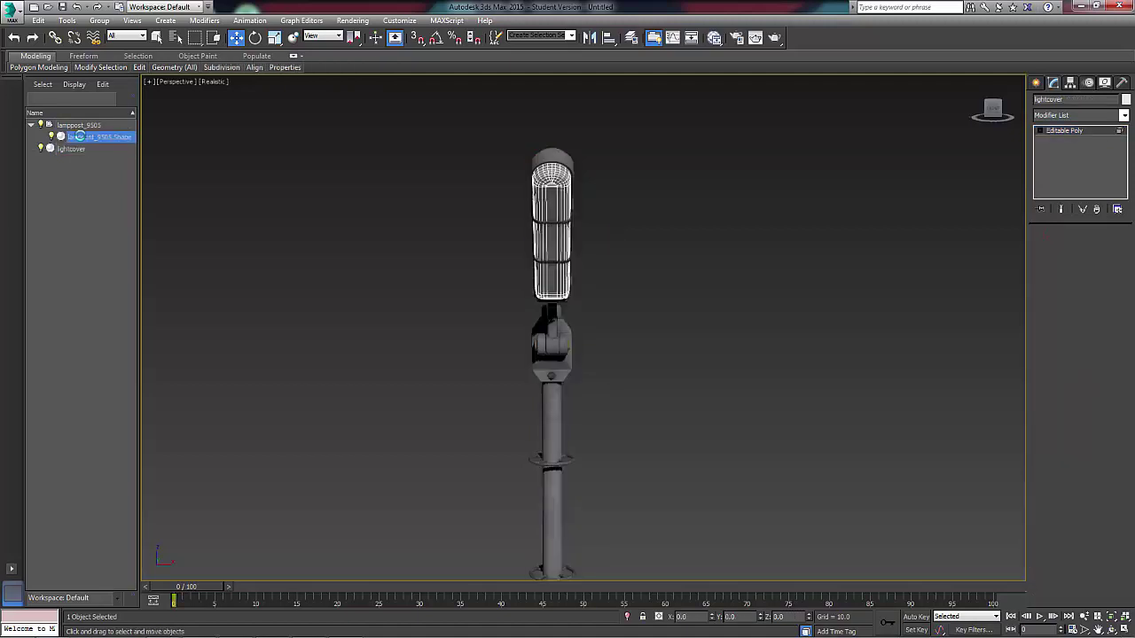
click(77, 150)
click(86, 139)
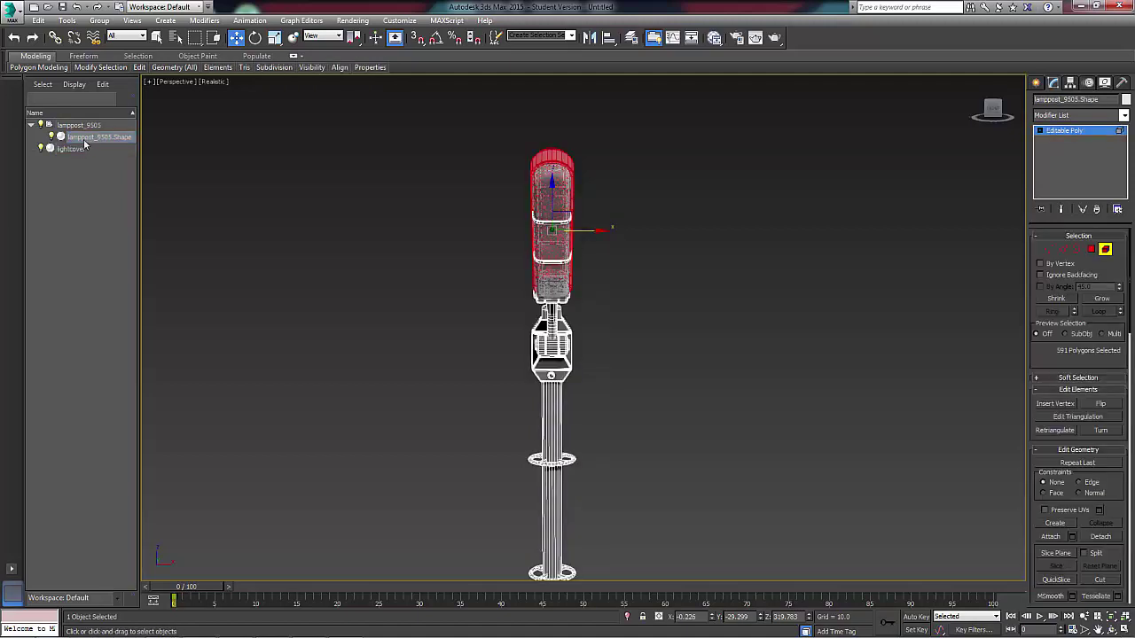
click(78, 148)
click(86, 138)
click(78, 149)
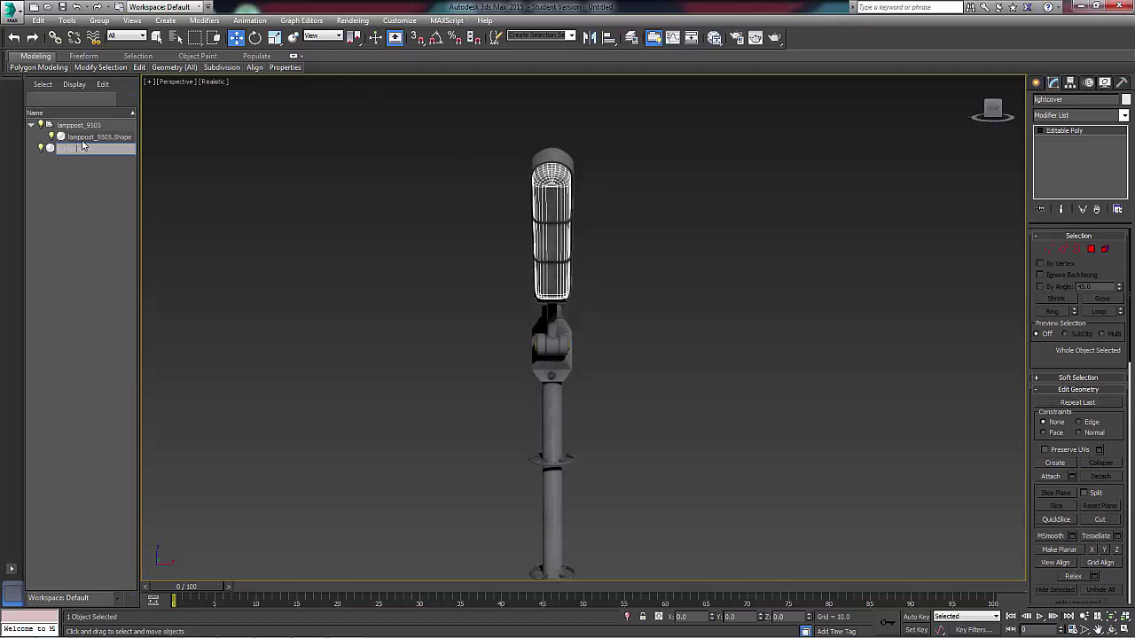
- Recheck which polygons remain in the lamppost body, confirming the cover is its own object
click(84, 139)
click(84, 149)
click(84, 137)
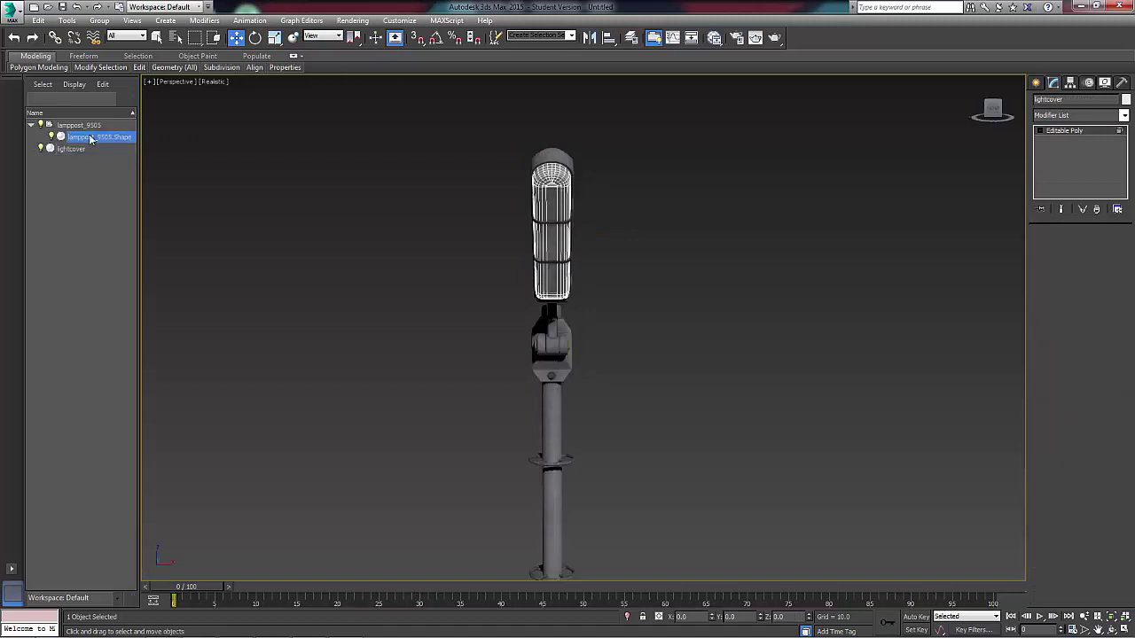
click(86, 148)
click(86, 139)
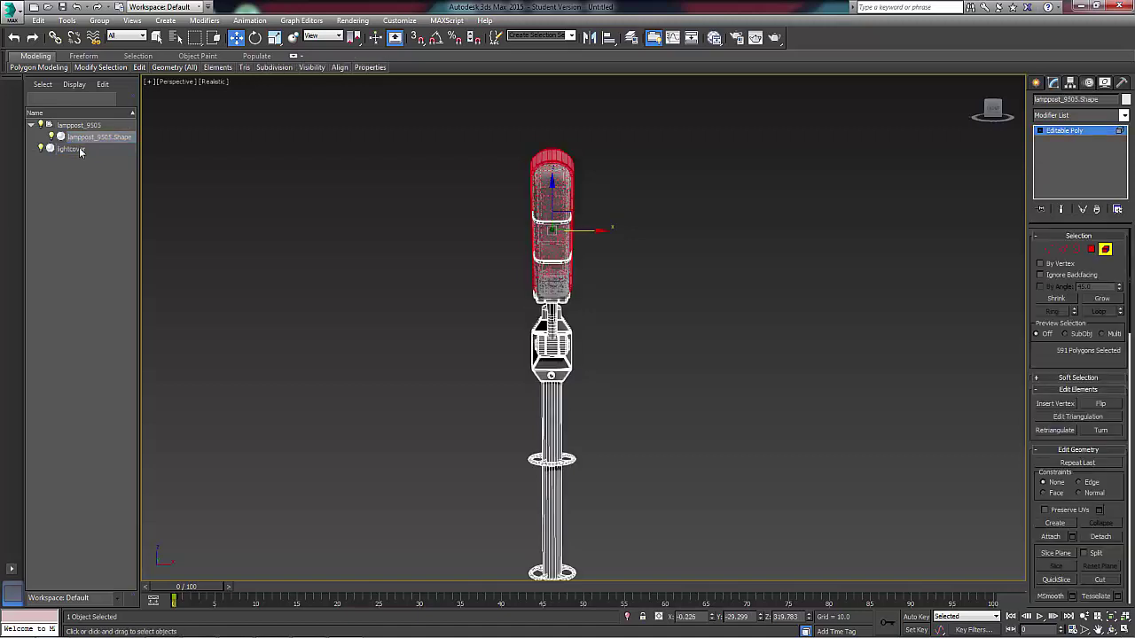
click(86, 148)
click(87, 140)
click(85, 148)
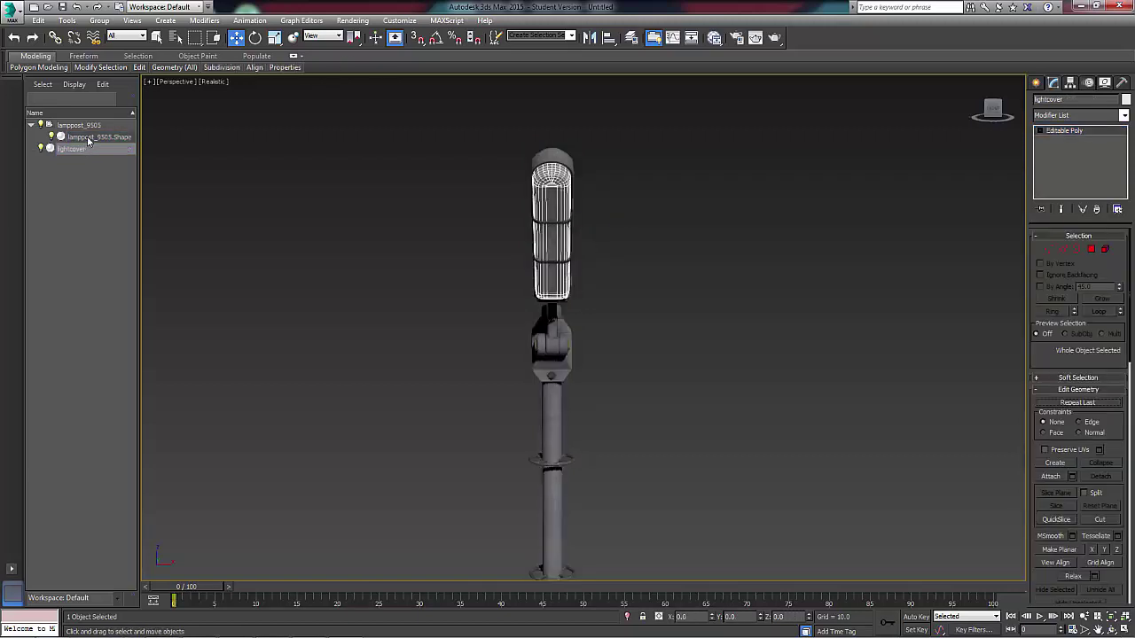
click(85, 139)
click(79, 150)
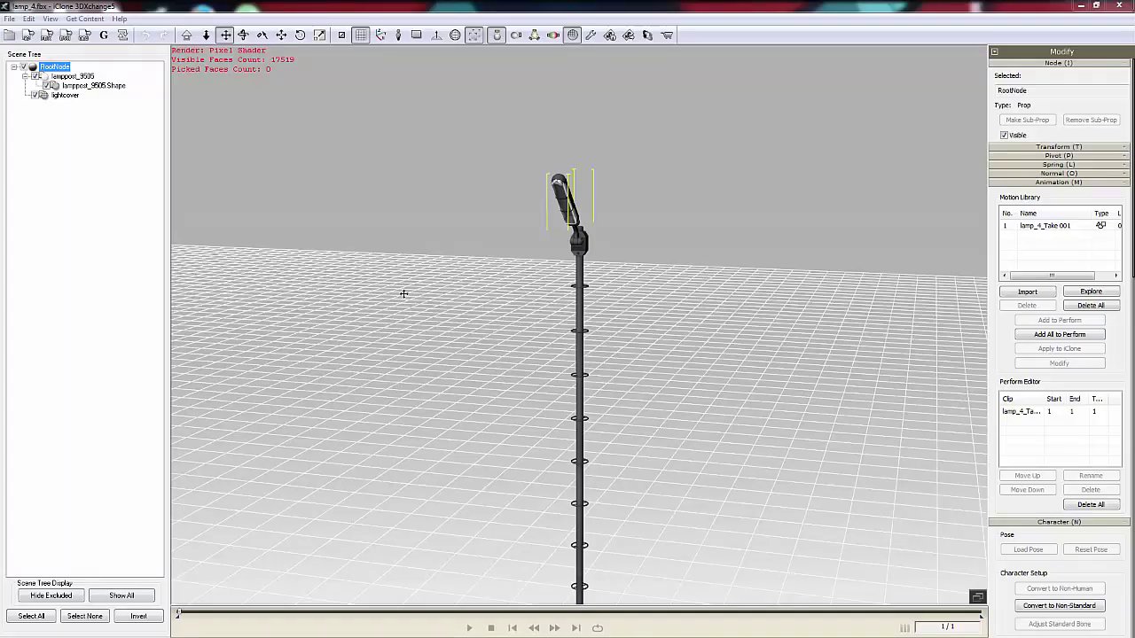
- Inspect the lamp_4 head up close and select its lightcover node in the Scene Tree
middle_drag(524, 274, 518, 247)
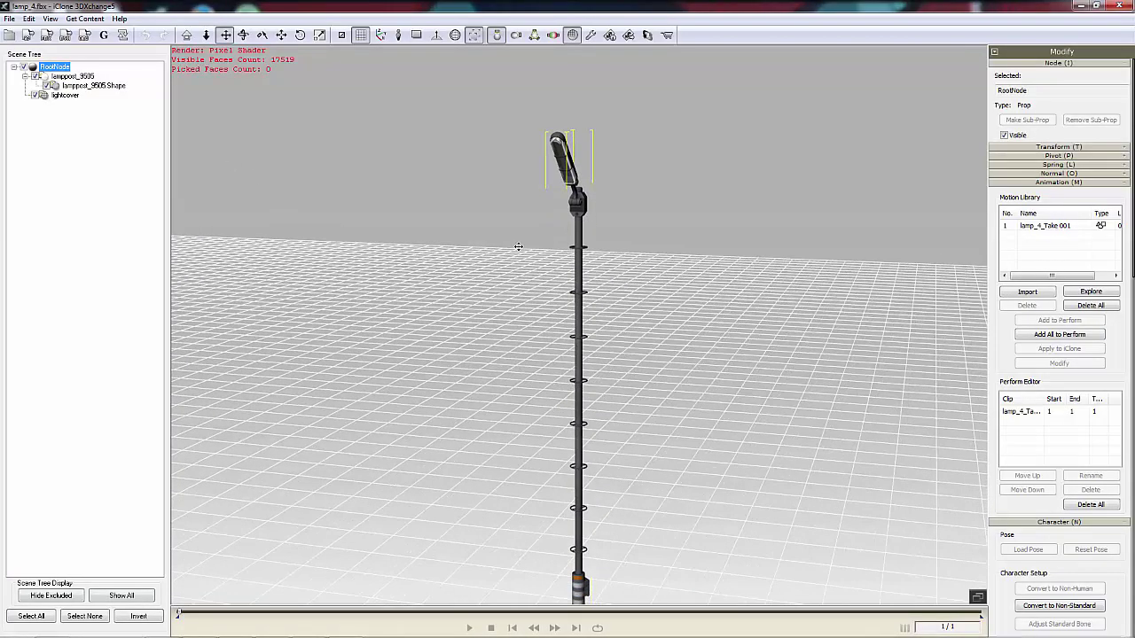
right_drag(517, 246, 676, 211)
scroll(676, 211, up, 5)
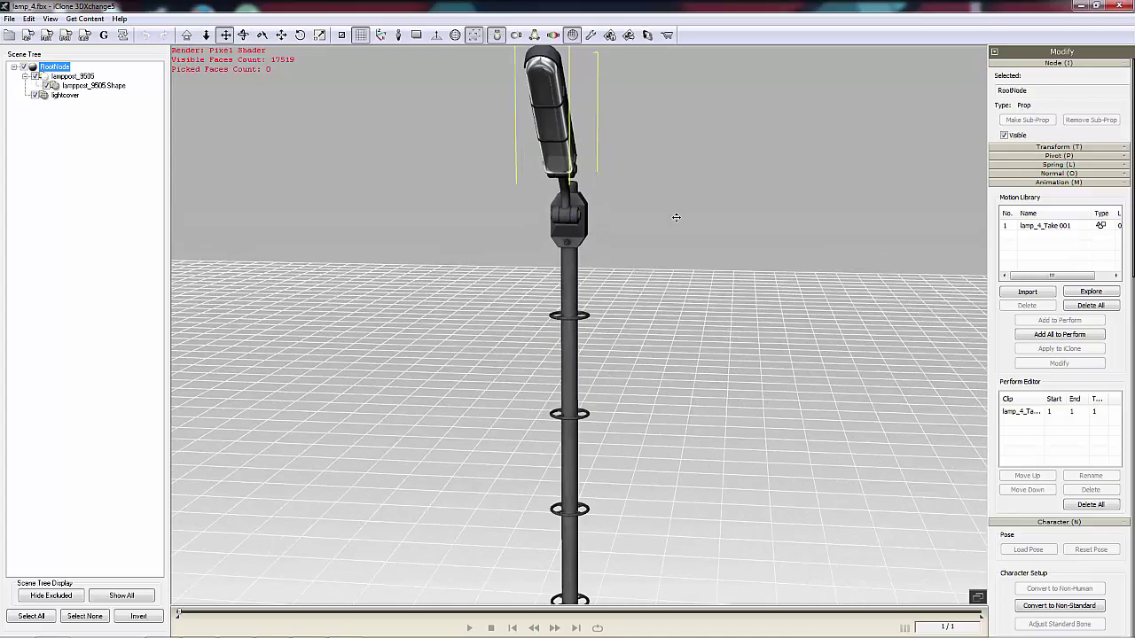
middle_drag(679, 177, 664, 364)
right_drag(660, 346, 828, 300)
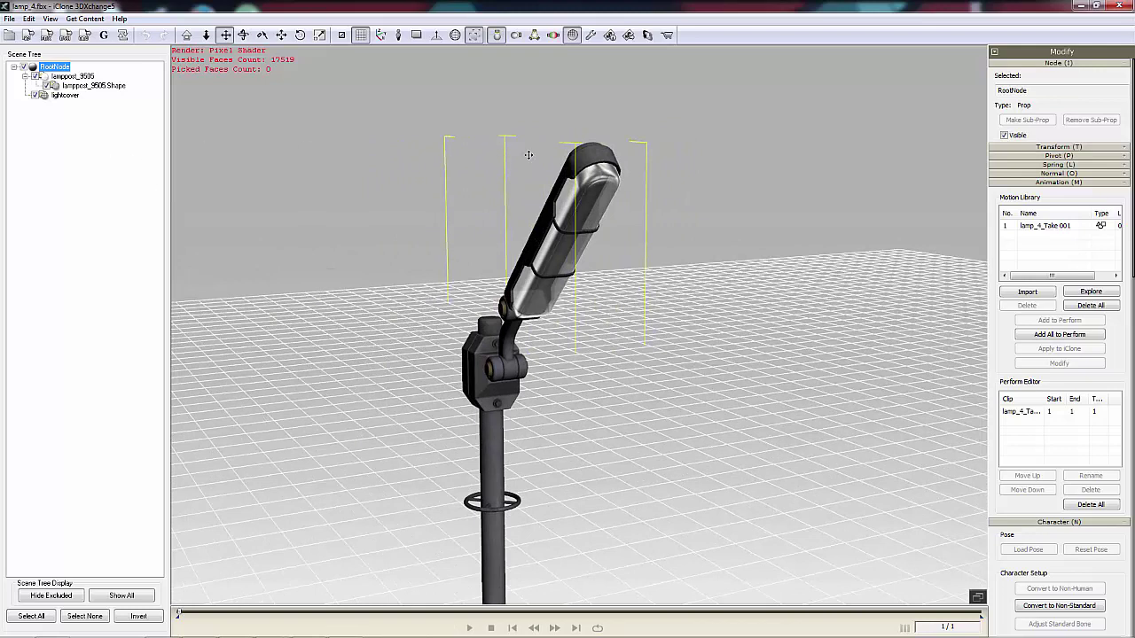
click(76, 97)
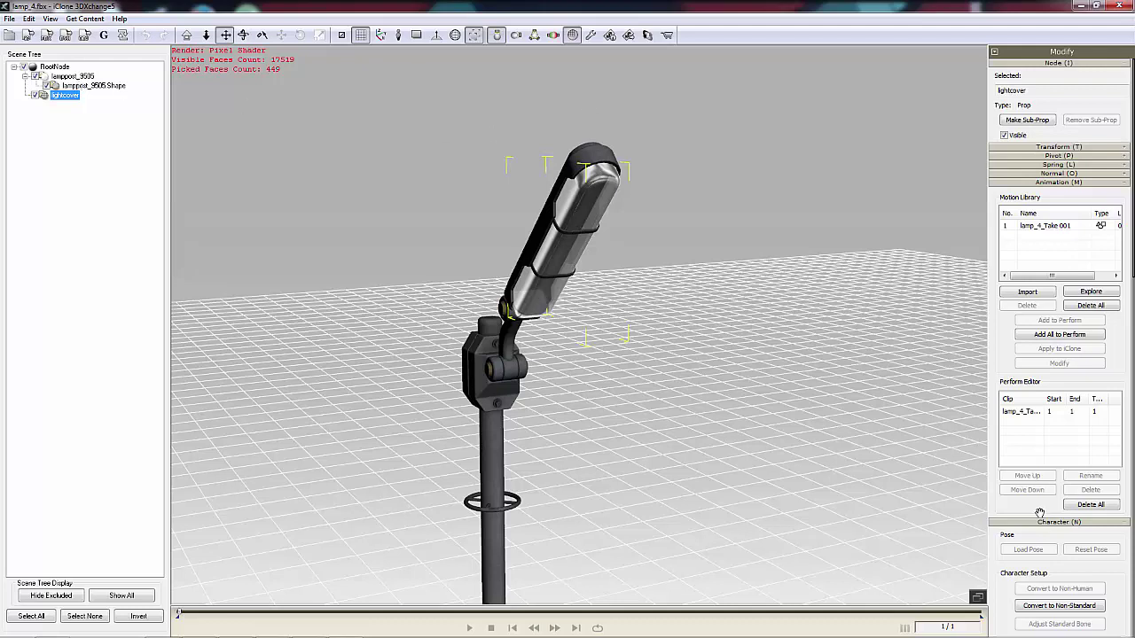
- Lower the lightcover material's Opacity from 70 to 9 so the cover looks like clear glass
drag(1039, 512, 1039, 499)
scroll(1039, 499, down, 5)
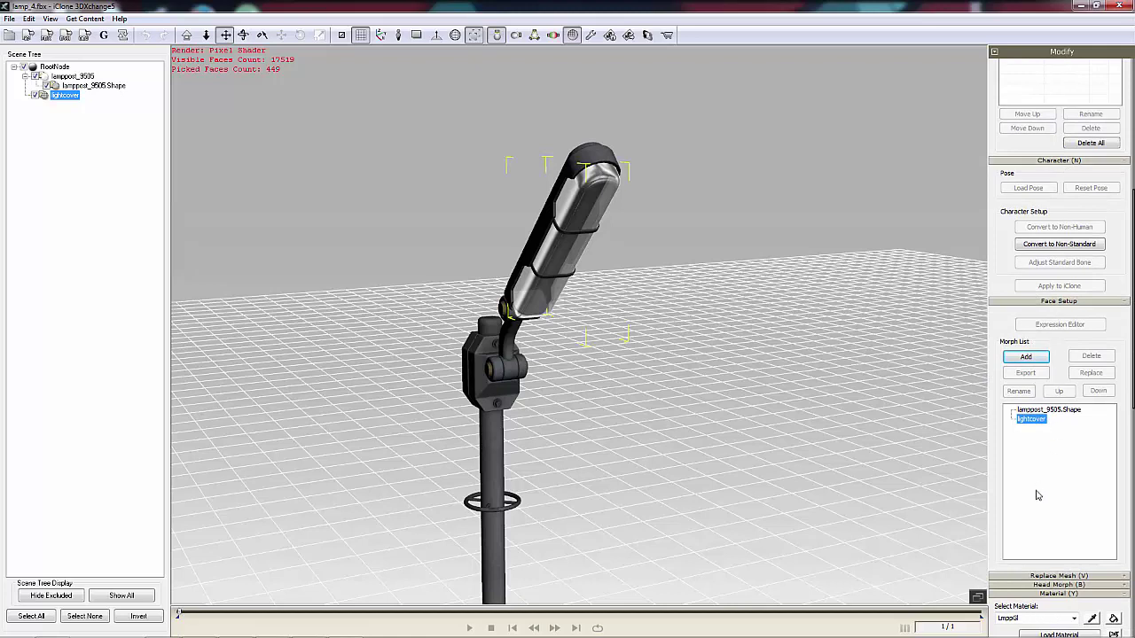
scroll(1000, 530, down, 5)
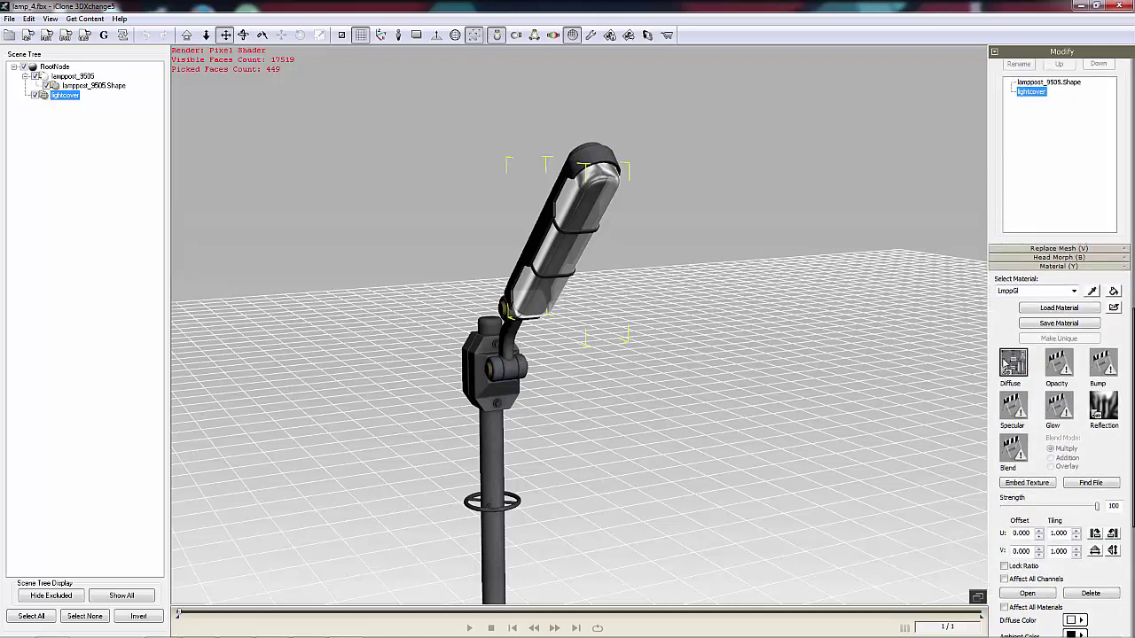
scroll(1001, 344, down, 2)
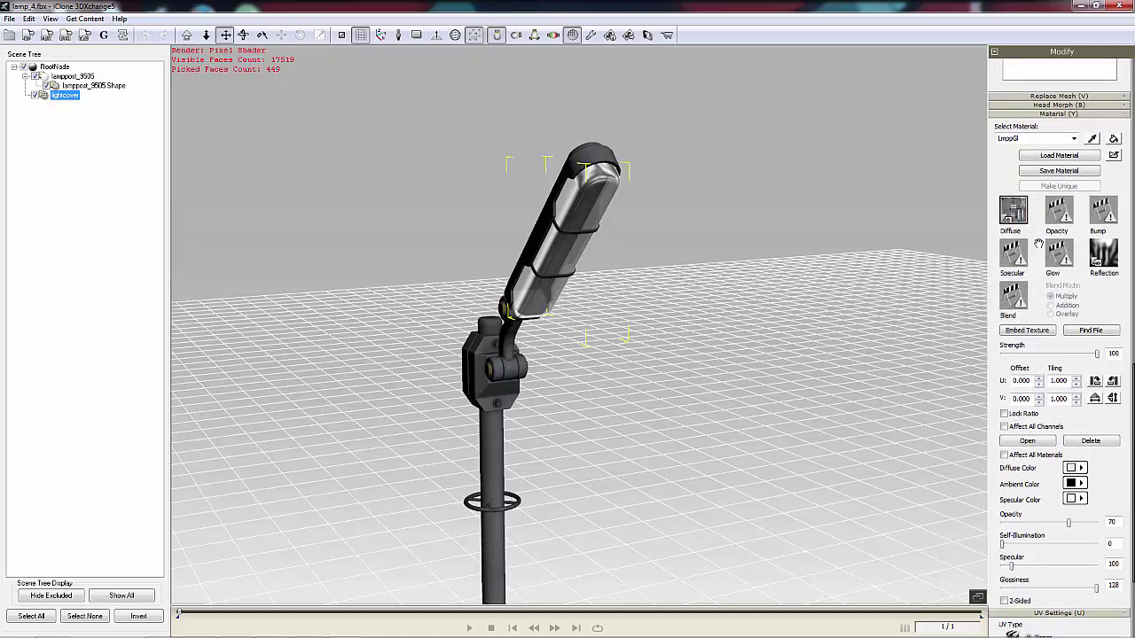
drag(1111, 314, 1108, 156)
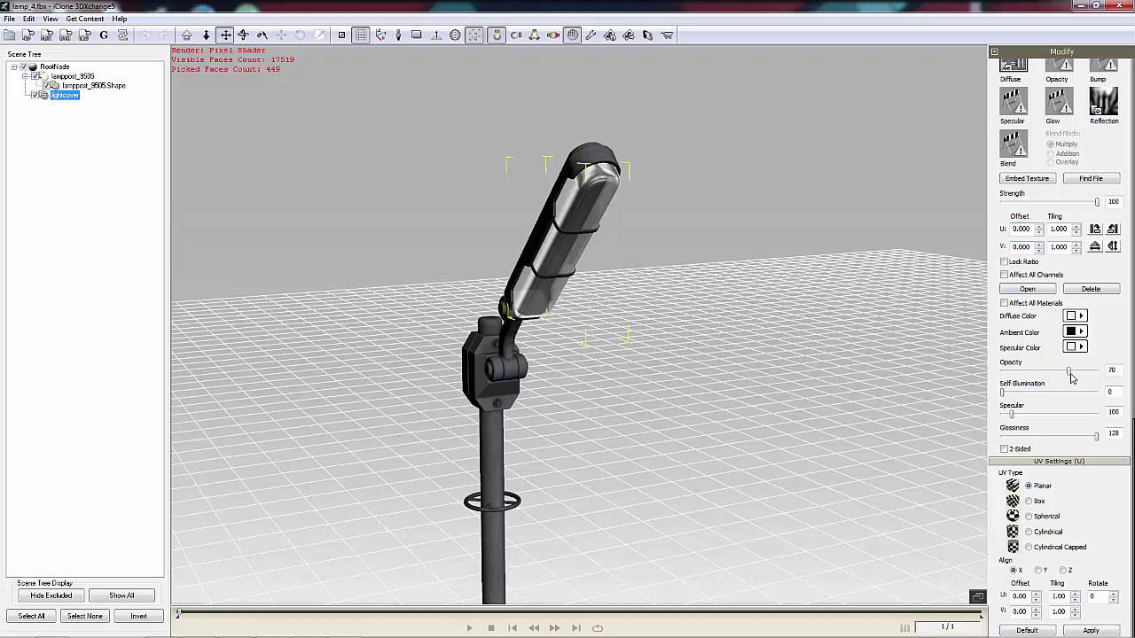
drag(1068, 372, 1010, 373)
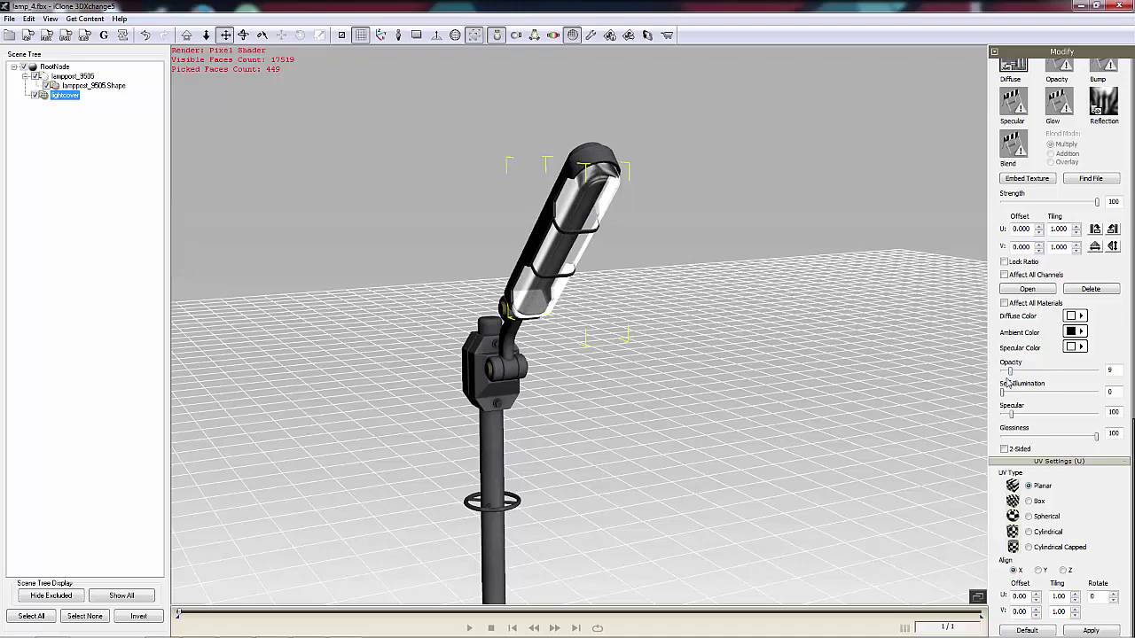
right_drag(725, 309, 702, 282)
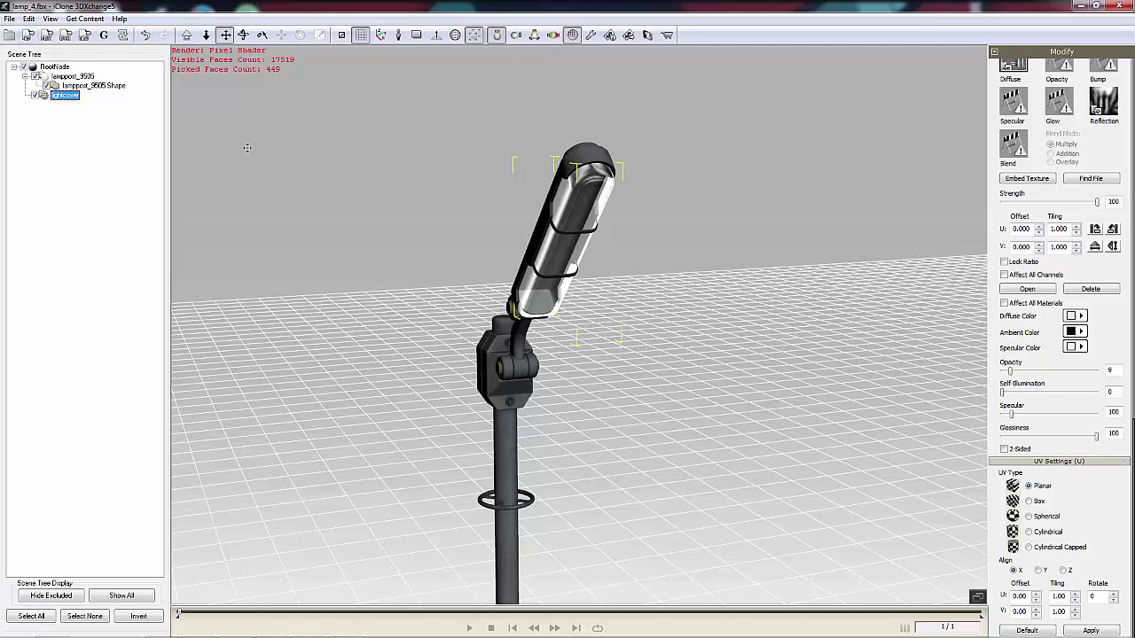
- Export the lamppost to iClone 6 with the default export settings and acknowledge the success message
click(28, 35)
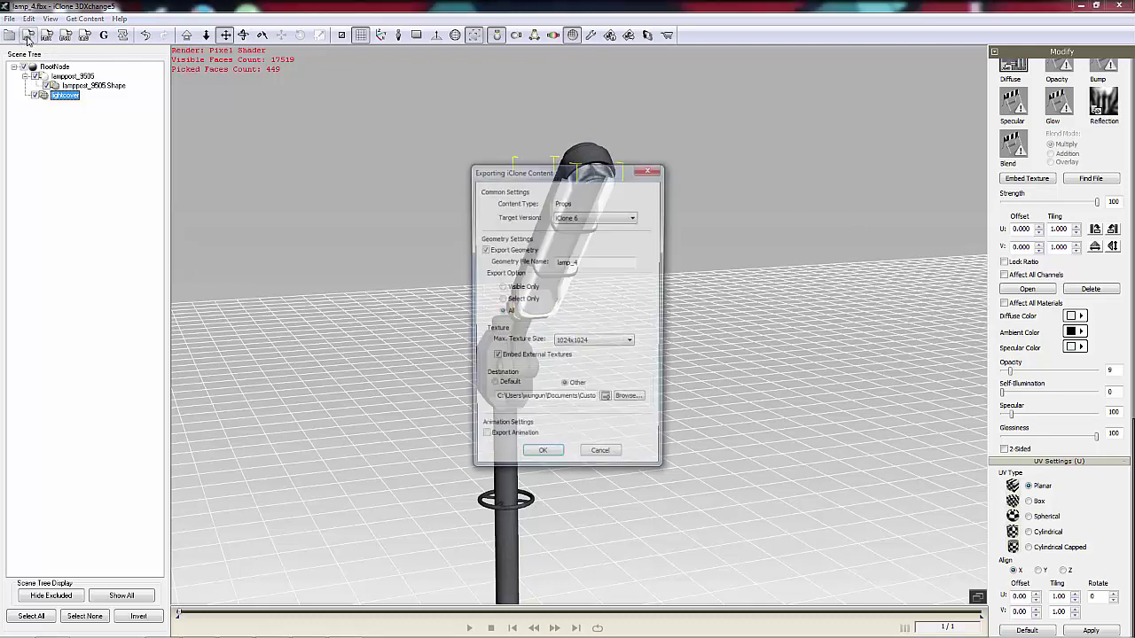
click(538, 459)
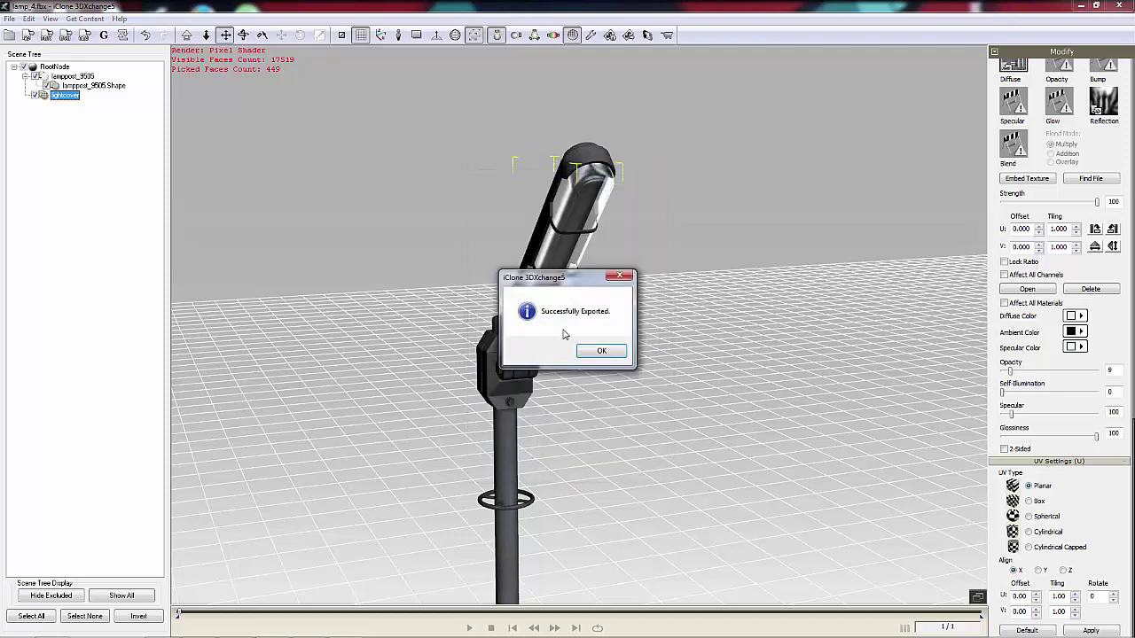
click(611, 353)
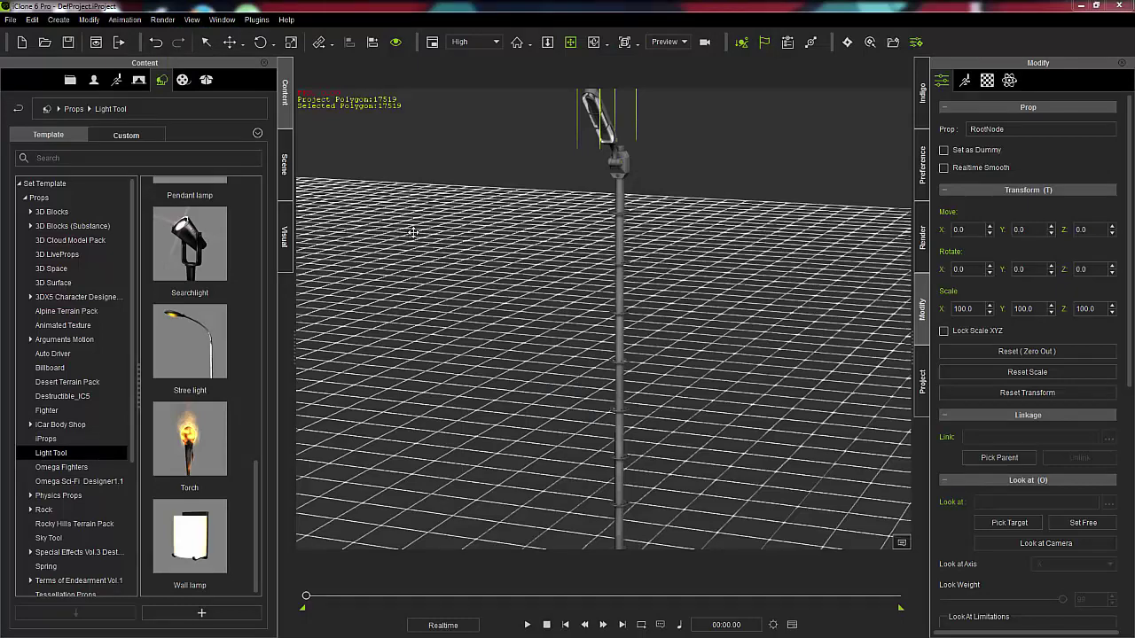
- Add a Fluorescent lamp from the Light Tool props library to the scene
scroll(628, 188, down, 3)
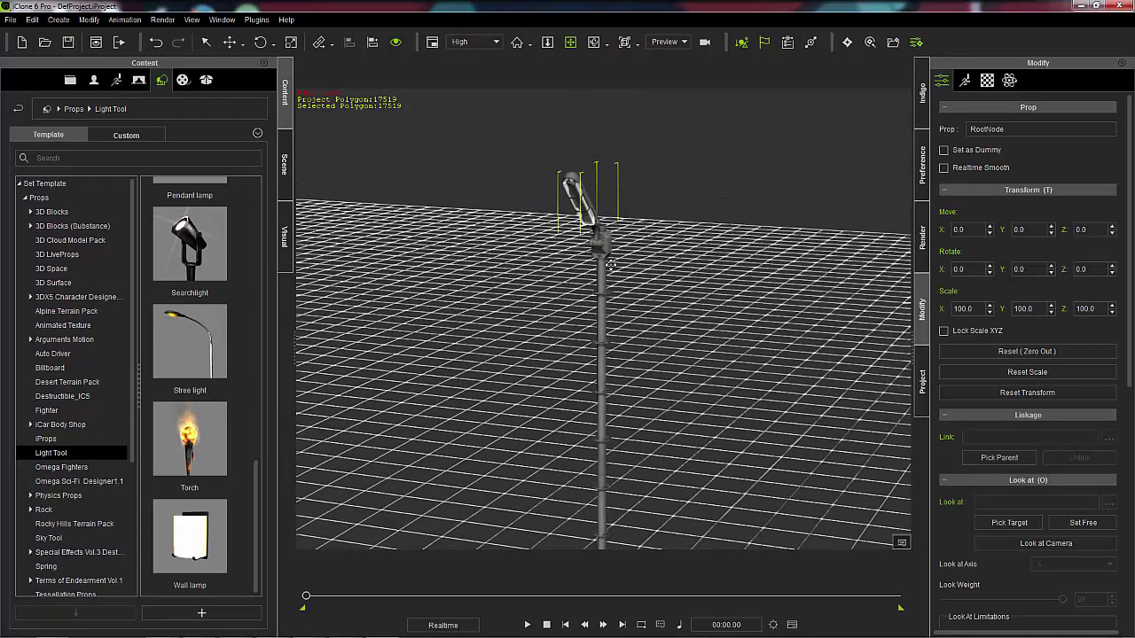
scroll(610, 264, up, 3)
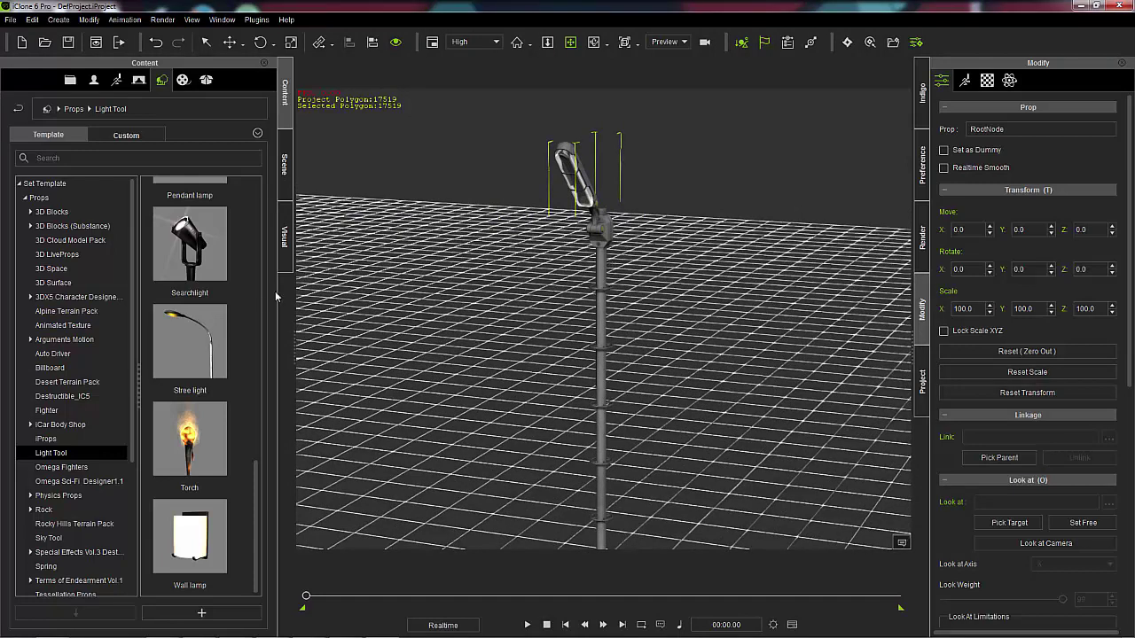
scroll(255, 302, up, 5)
scroll(251, 303, down, 3)
scroll(251, 302, up, 3)
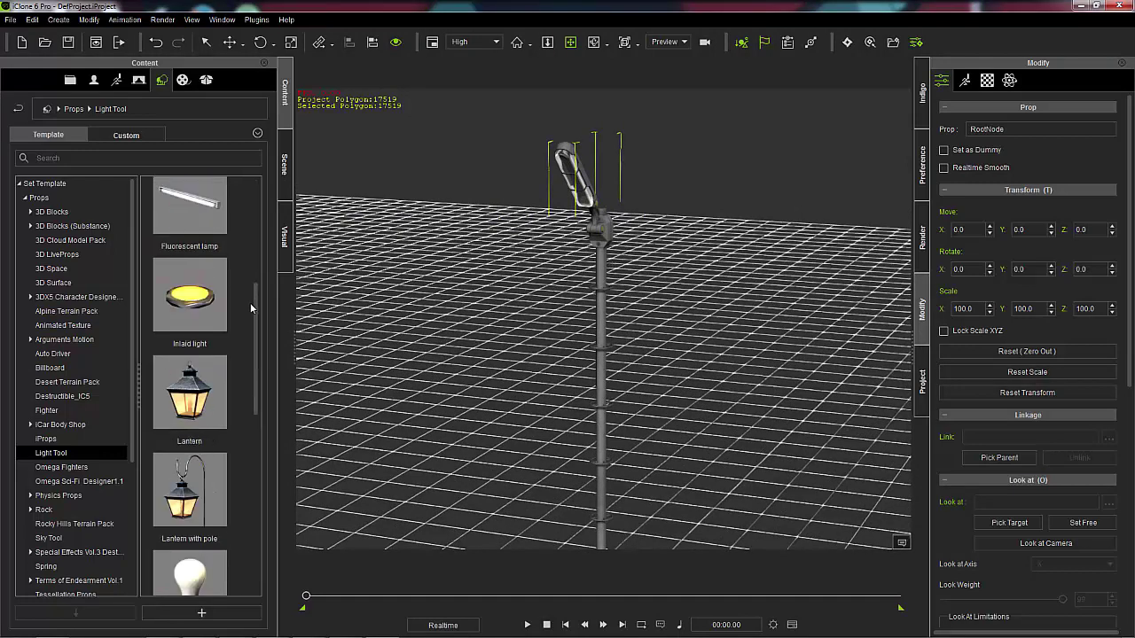
double_click(195, 204)
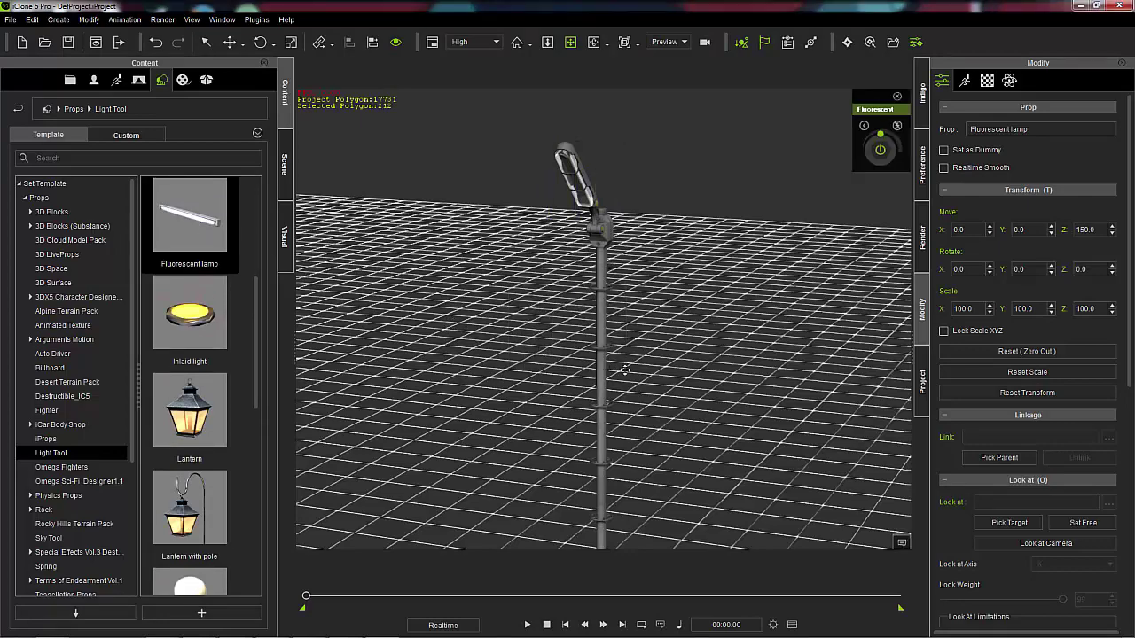
- Raise the fluorescent lamp along Z to 735.4 near the top of the pole
scroll(625, 370, down, 5)
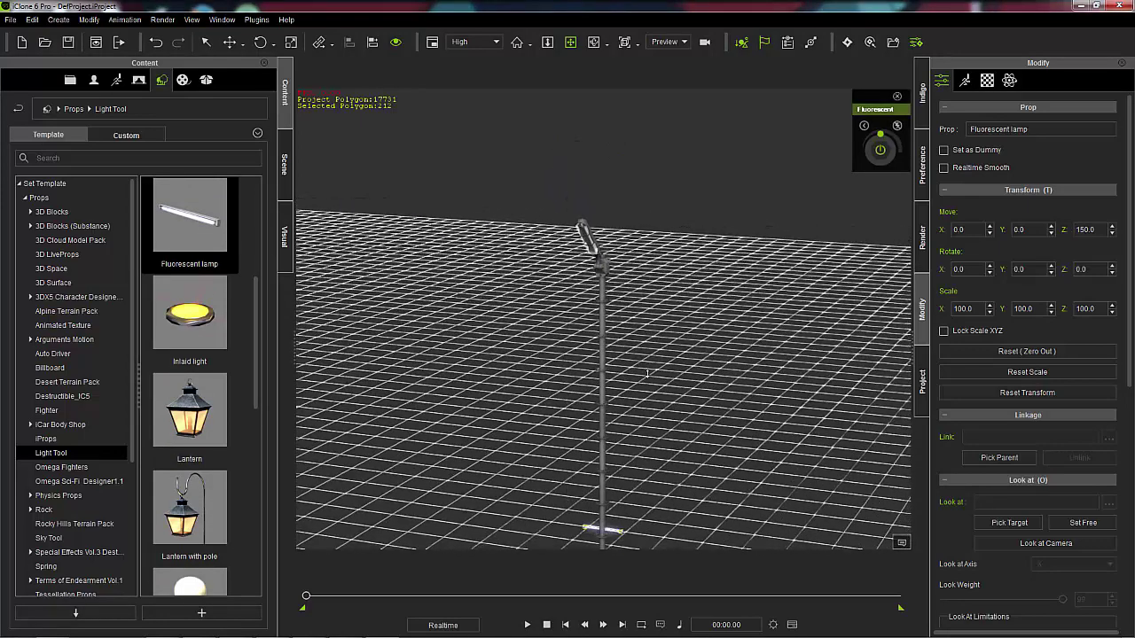
scroll(647, 373, down, 1)
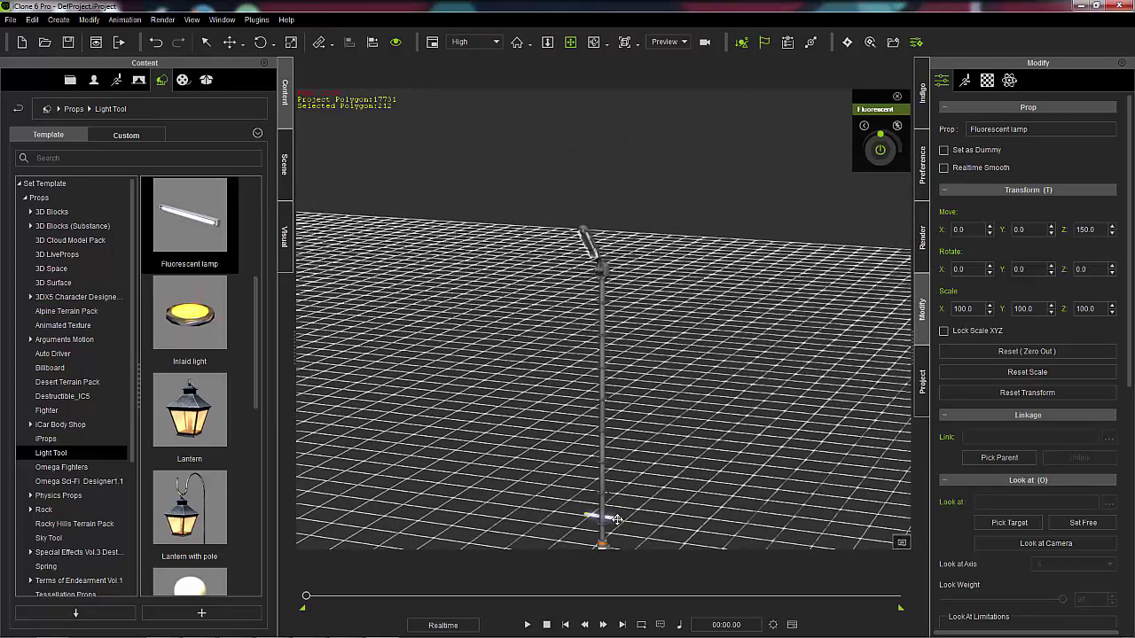
click(229, 42)
drag(601, 445, 619, 196)
scroll(621, 310, up, 4)
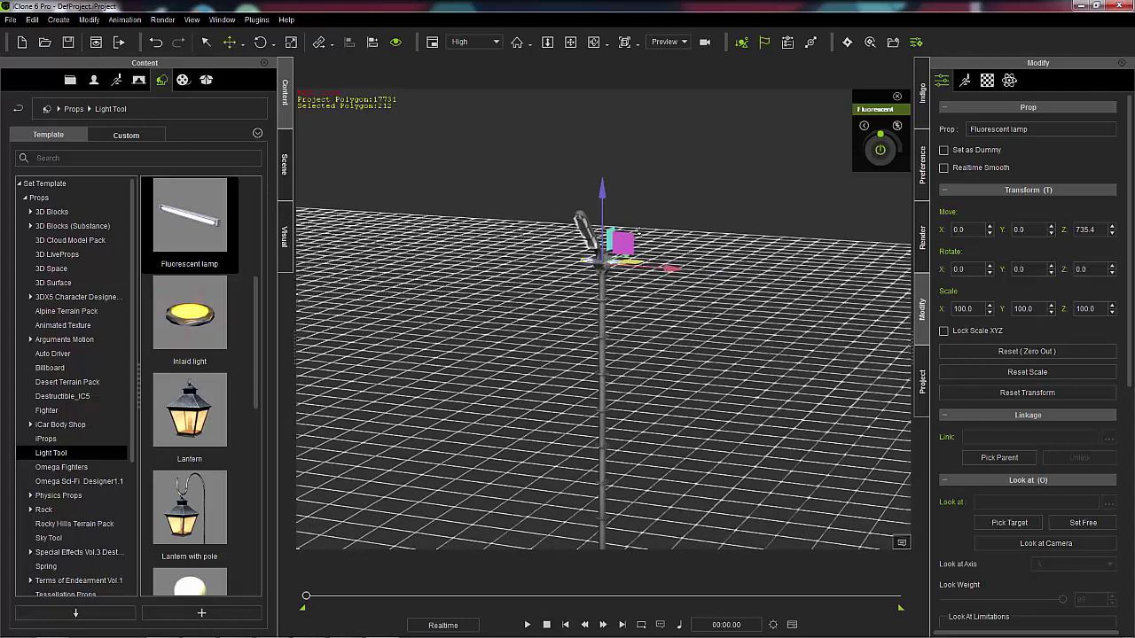
scroll(638, 232, up, 5)
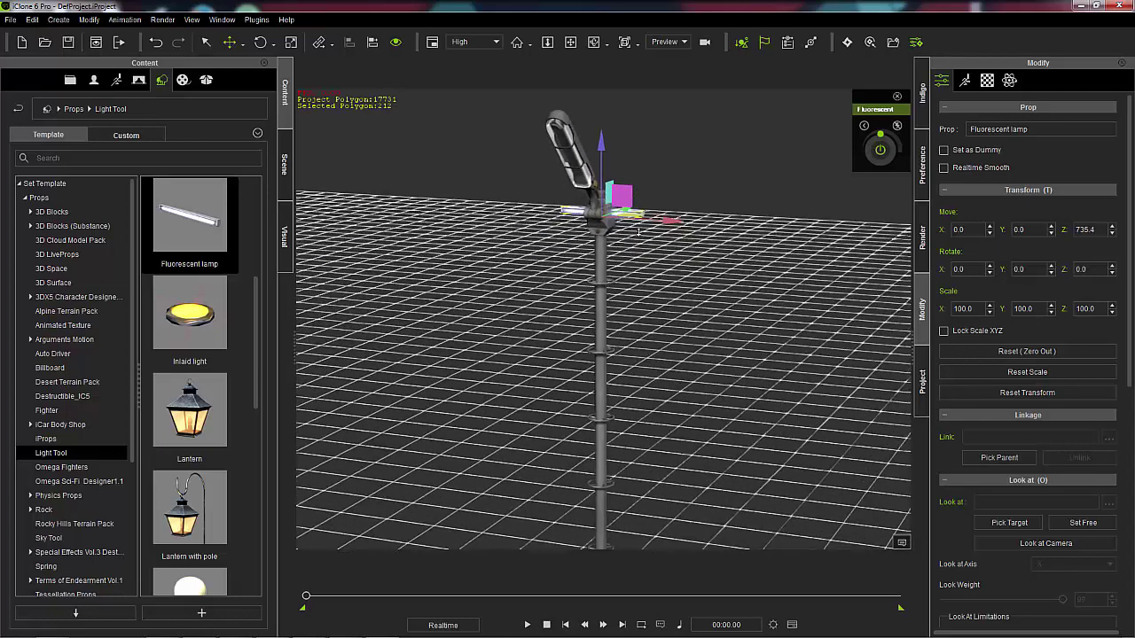
- Rotate the fluorescent lamp to stand upright and orbit around to check it
click(260, 42)
drag(654, 160, 655, 221)
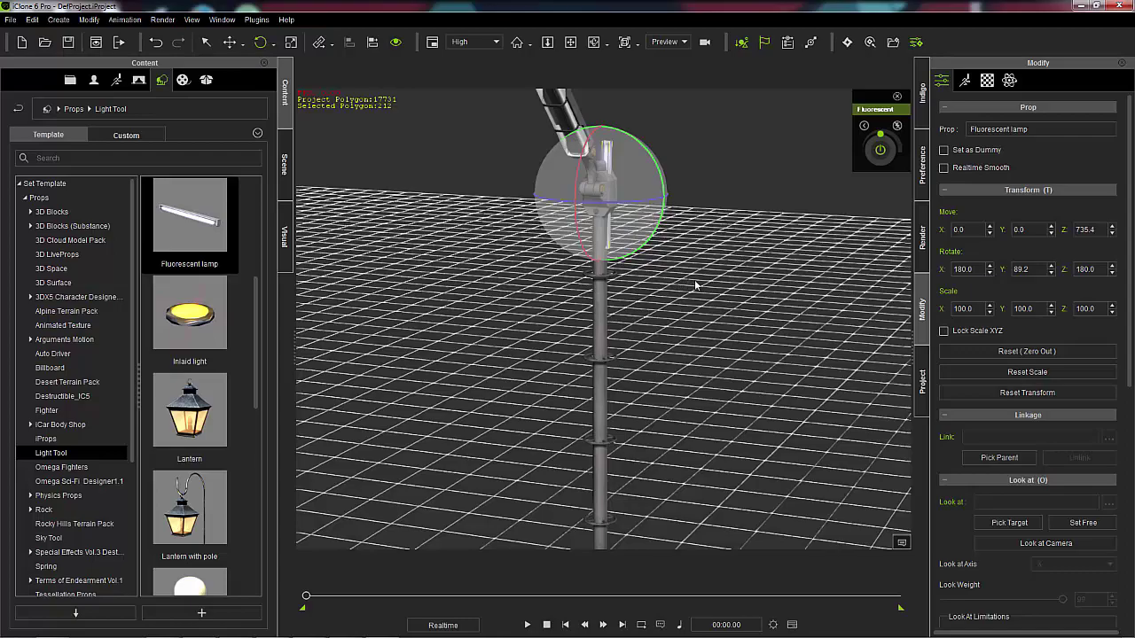
right_drag(695, 284, 516, 281)
right_click(598, 381)
right_click(525, 341)
key(Escape)
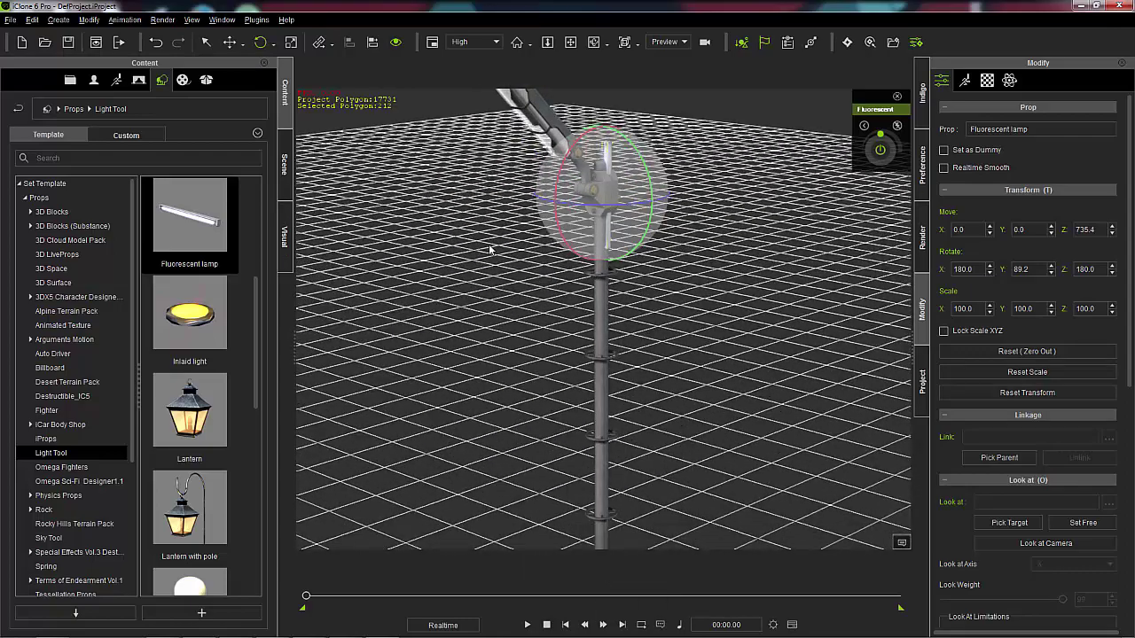
right_click(510, 339)
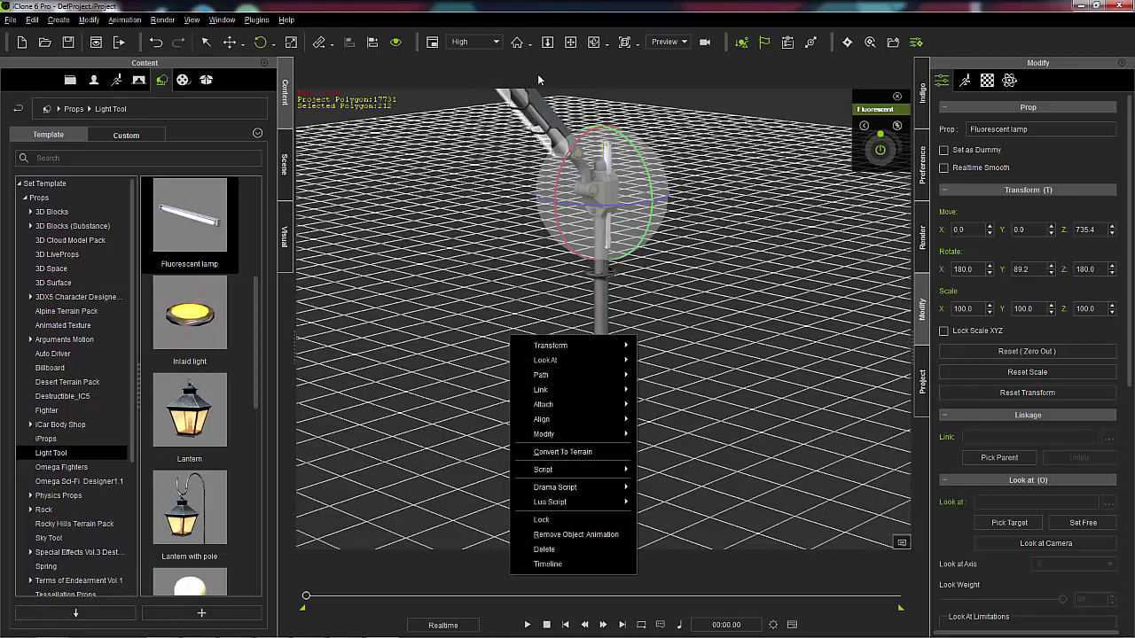
click(593, 42)
drag(620, 266, 642, 294)
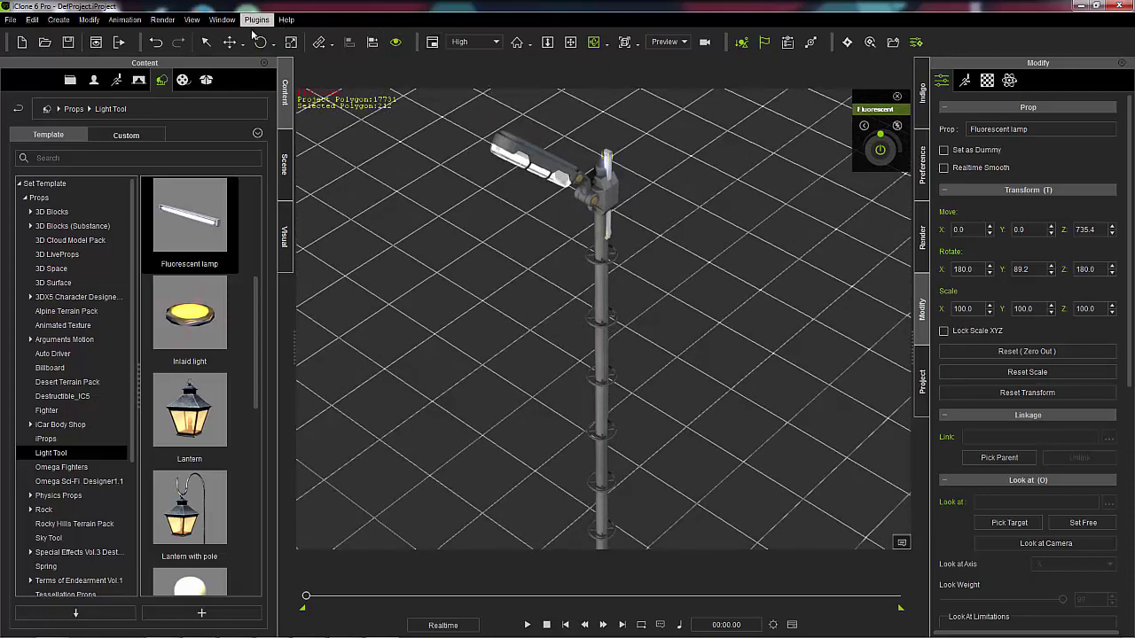
- Spin and tilt the lamp until Rotate reads 356.6 / 44.1 / 89.9, matching the lamp head
click(261, 42)
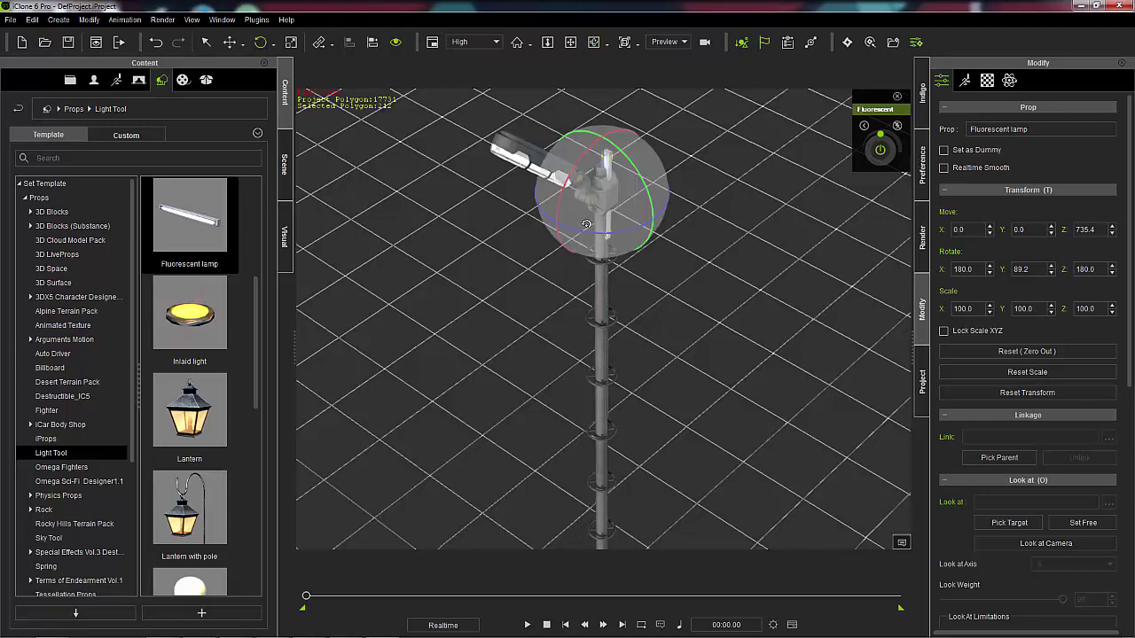
drag(607, 233, 650, 229)
right_drag(687, 197, 564, 179)
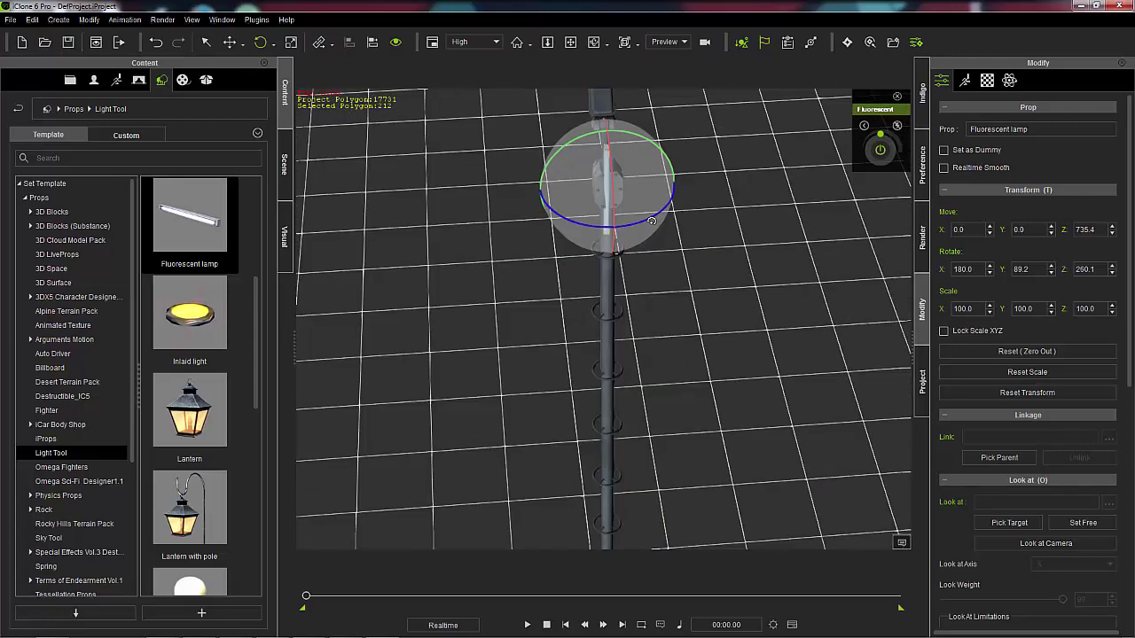
drag(652, 221, 658, 220)
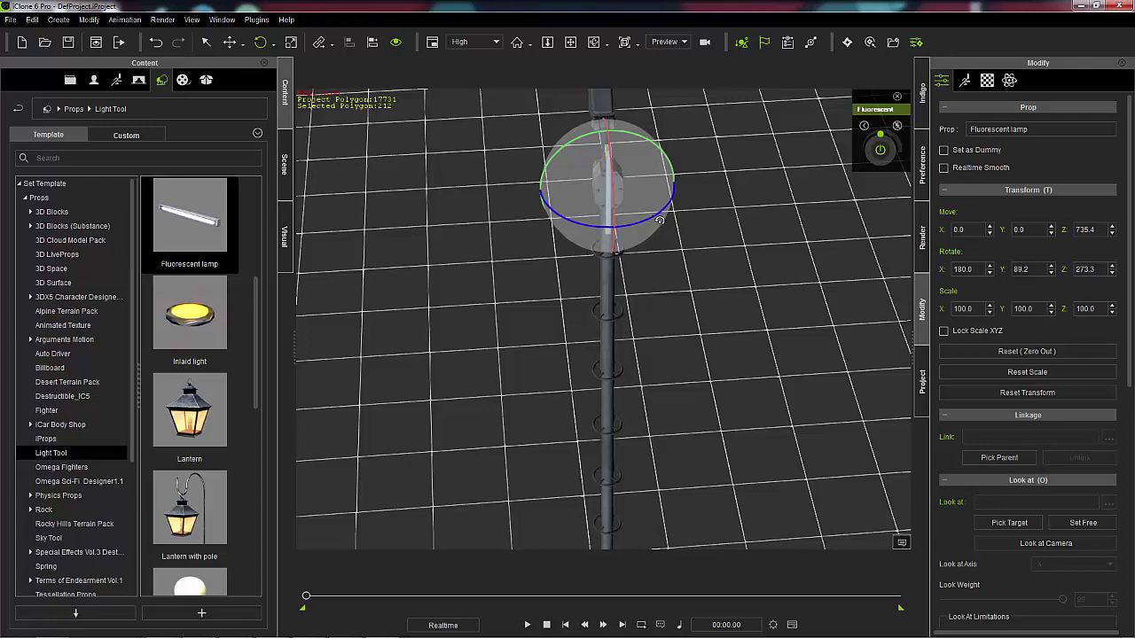
right_drag(467, 233, 692, 183)
key(Escape)
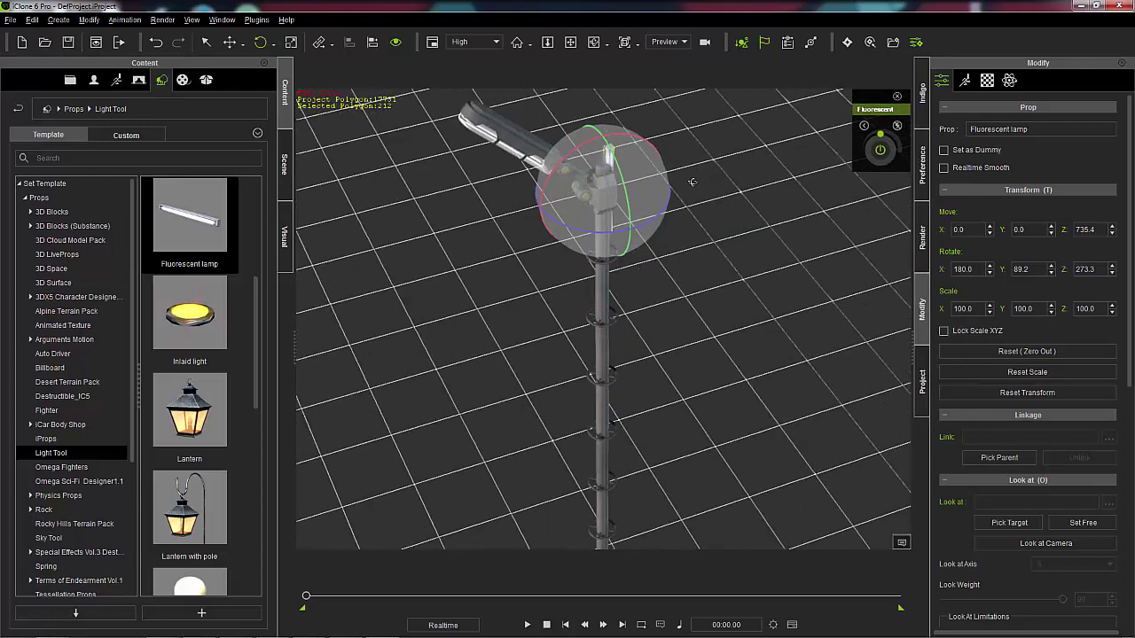
drag(567, 157, 592, 176)
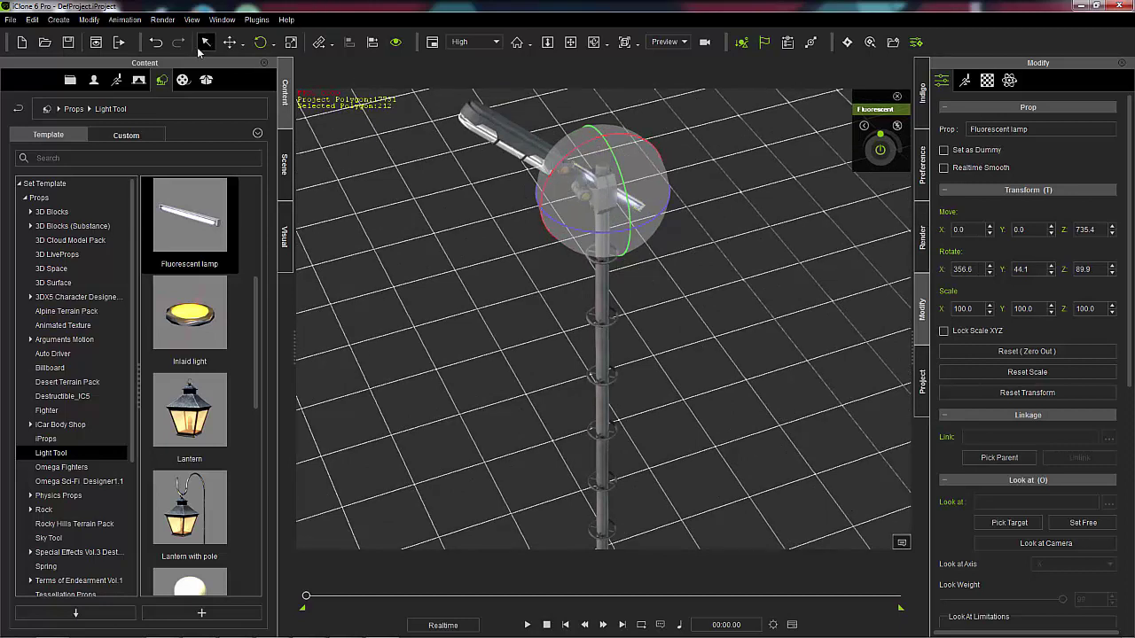
click(230, 42)
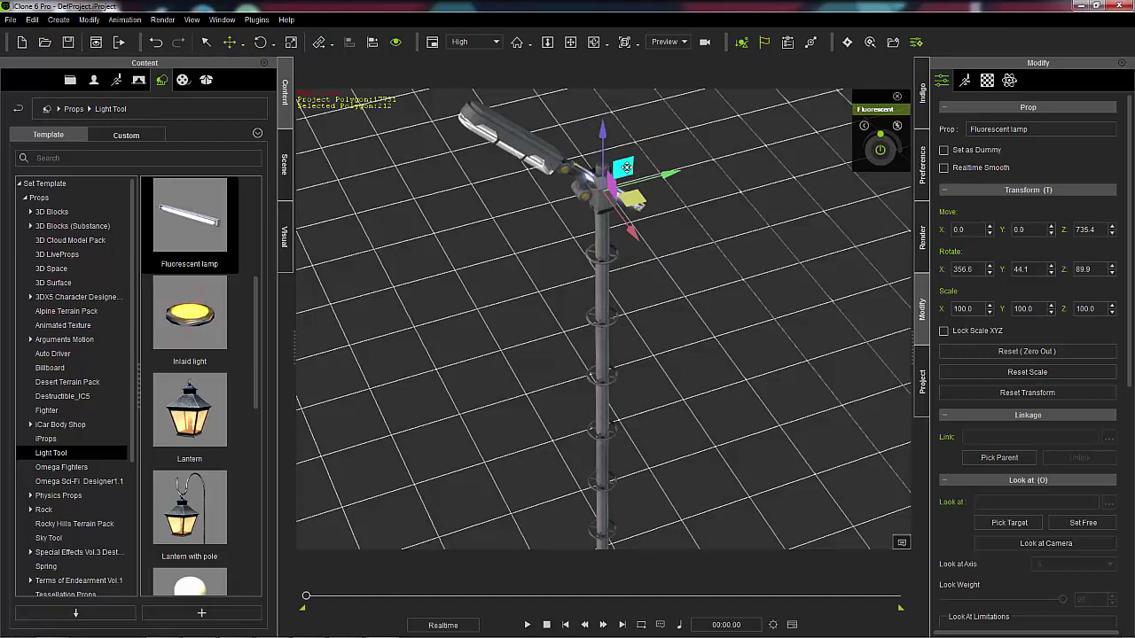
- Lift the fluorescent lamp up into the lamppost head housing at Z 807.2
drag(625, 167, 542, 124)
right_drag(490, 165, 671, 77)
right_click(652, 193)
key(Escape)
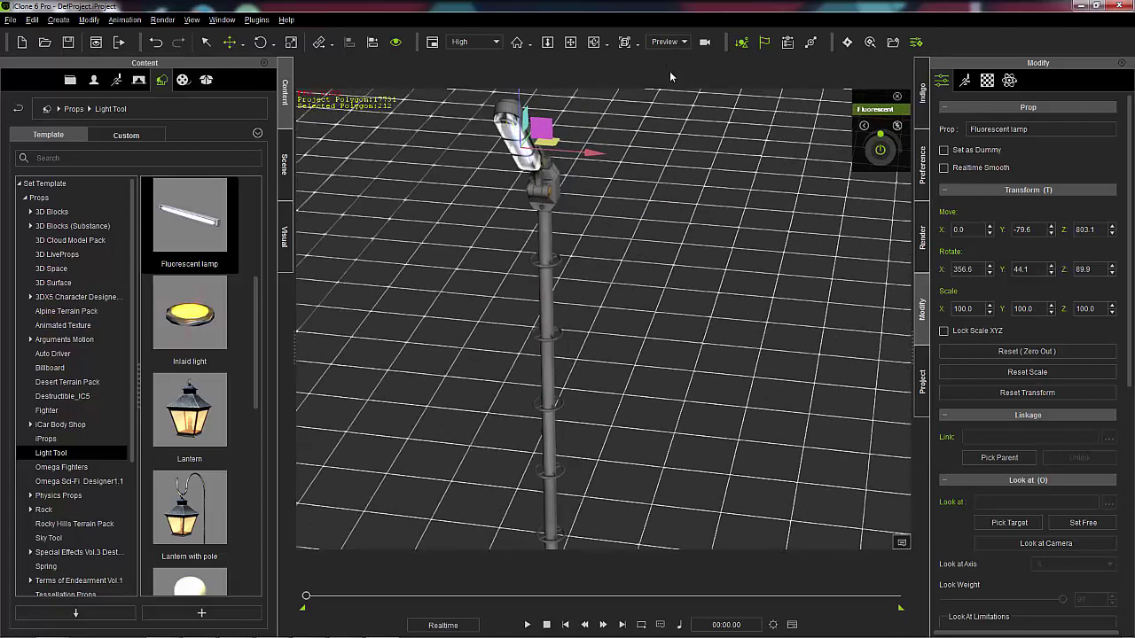
scroll(668, 173, up, 5)
right_drag(670, 182, 761, 414)
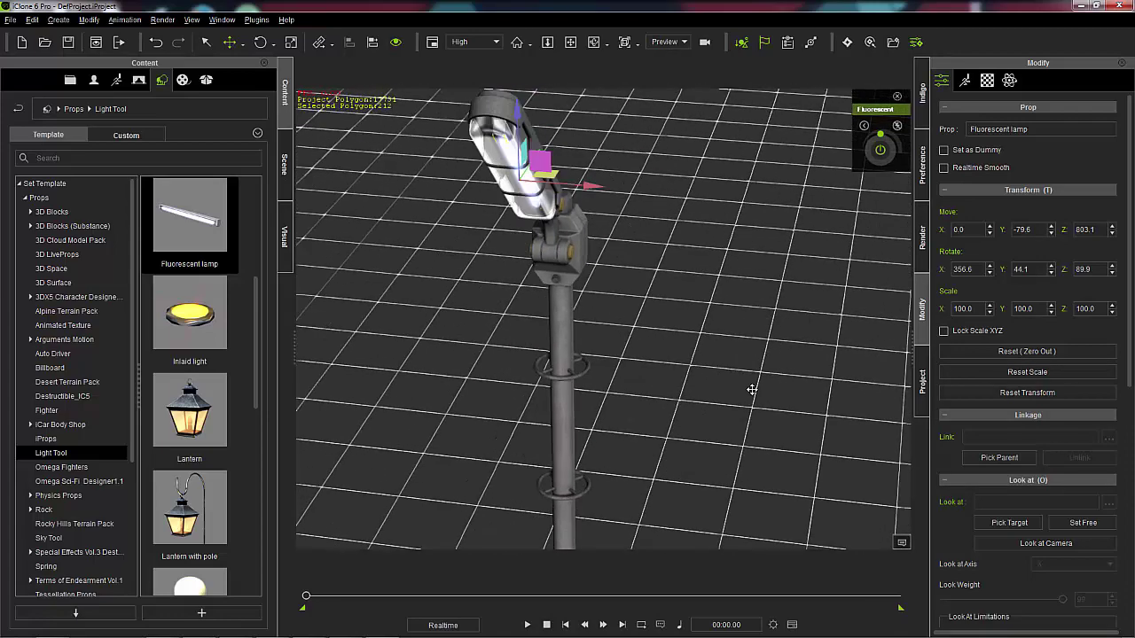
scroll(712, 269, up, 5)
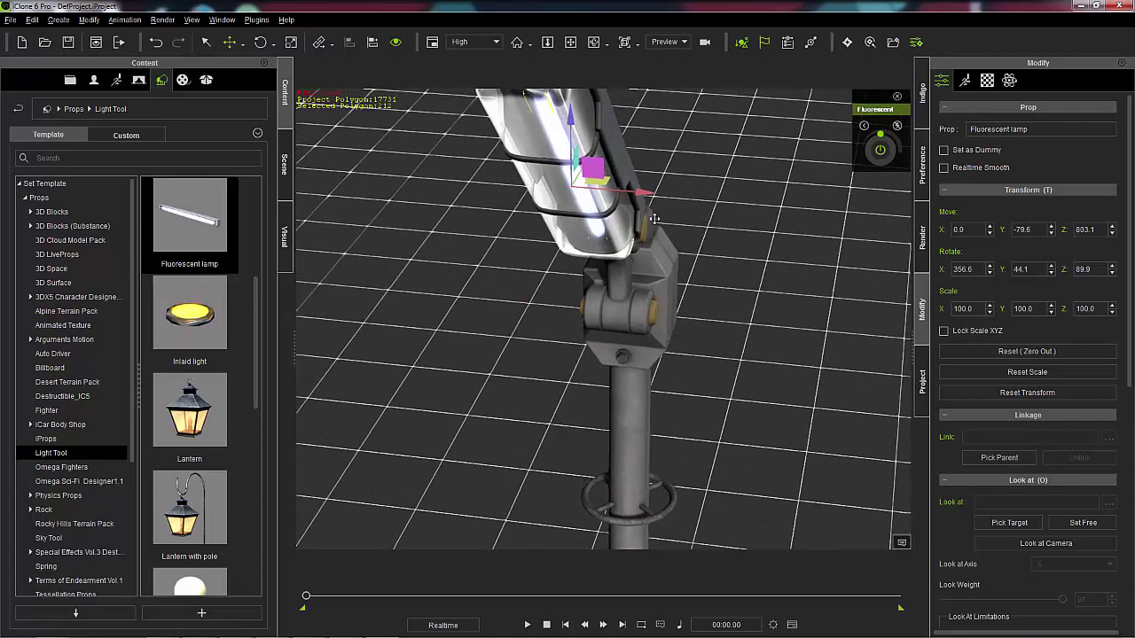
right_drag(608, 252, 519, 174)
drag(581, 155, 554, 142)
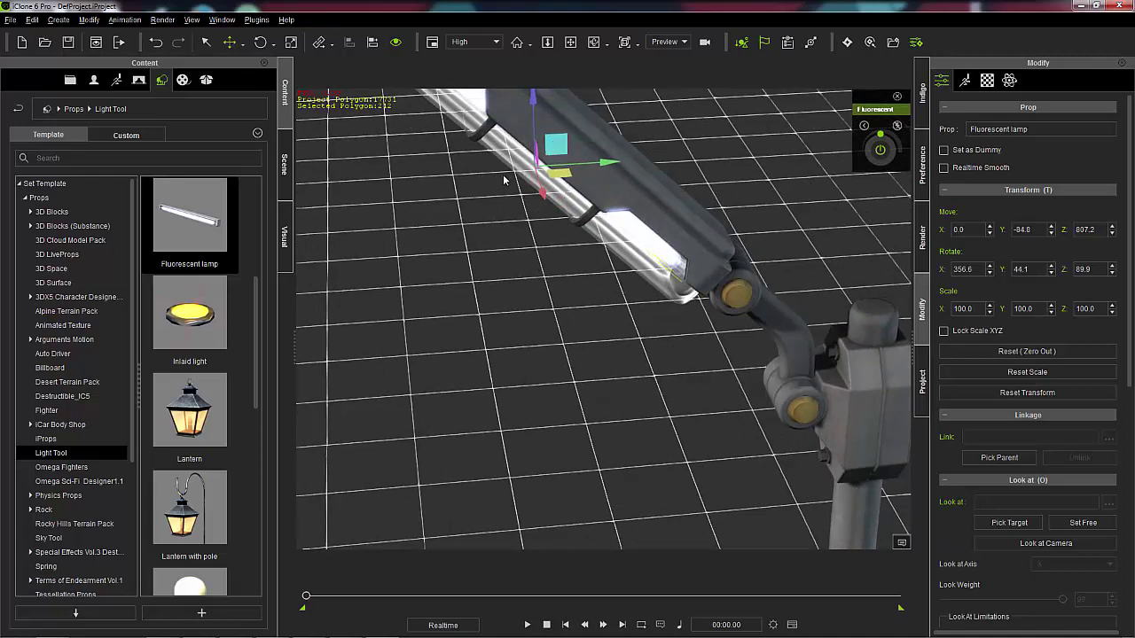
right_drag(505, 180, 779, 220)
scroll(734, 207, up, 5)
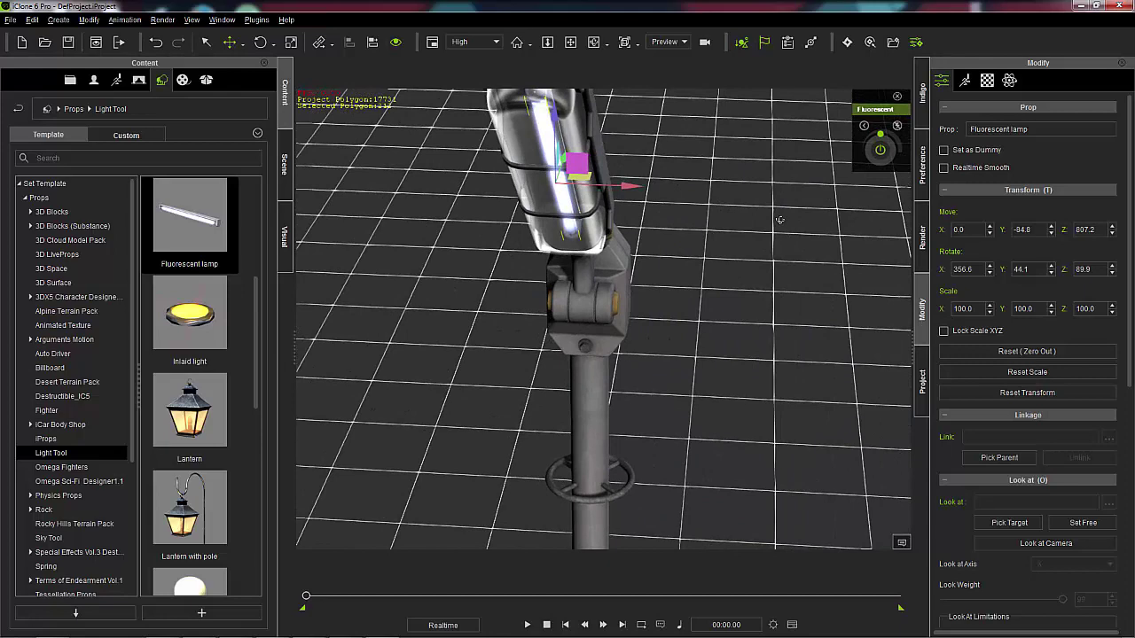
scroll(646, 210, down, 2)
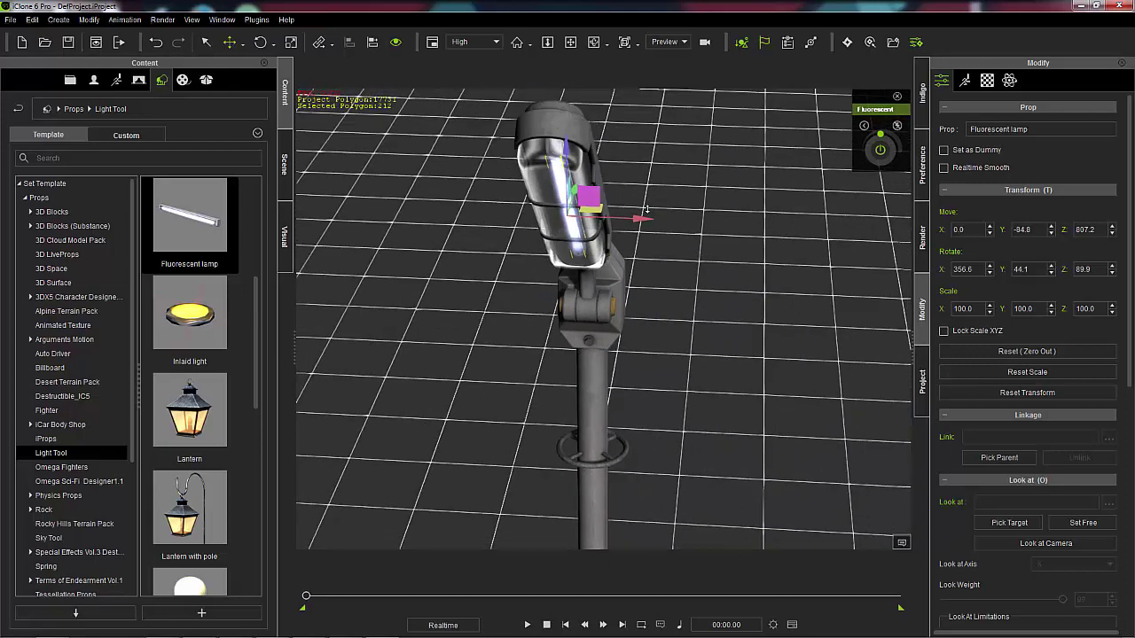
mouse_move(635, 217)
mouse_down()
mouse_move(651, 219)
mouse_move(624, 224)
mouse_up()
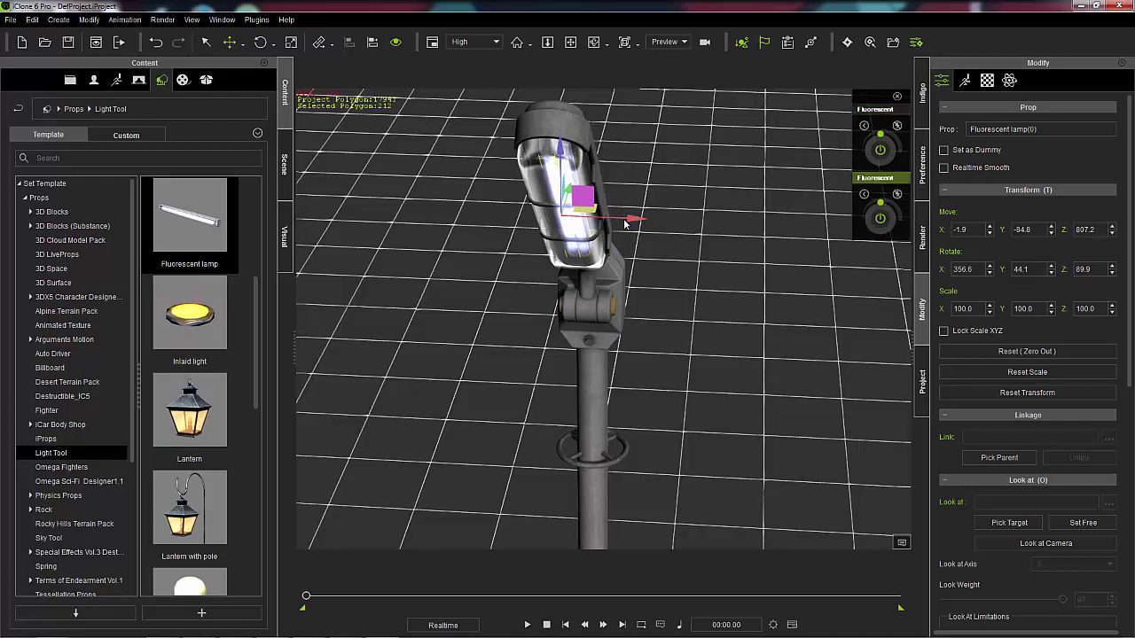
- Offset the two fluorescent lamps along X to -5.6 and 3.6 inside the head
click(564, 218)
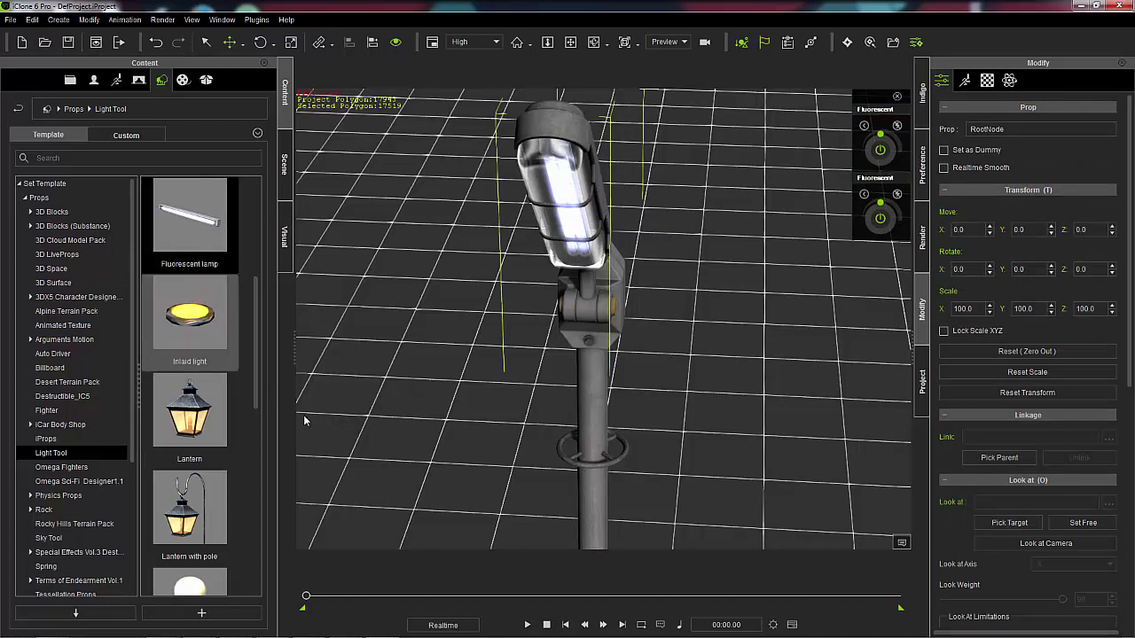
click(284, 164)
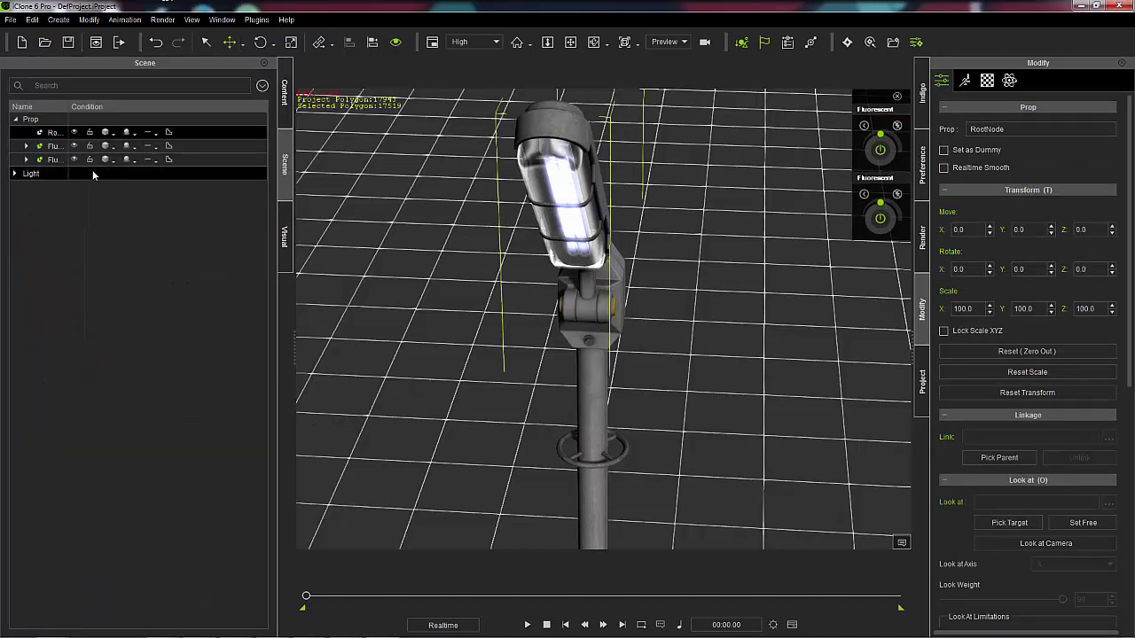
click(206, 159)
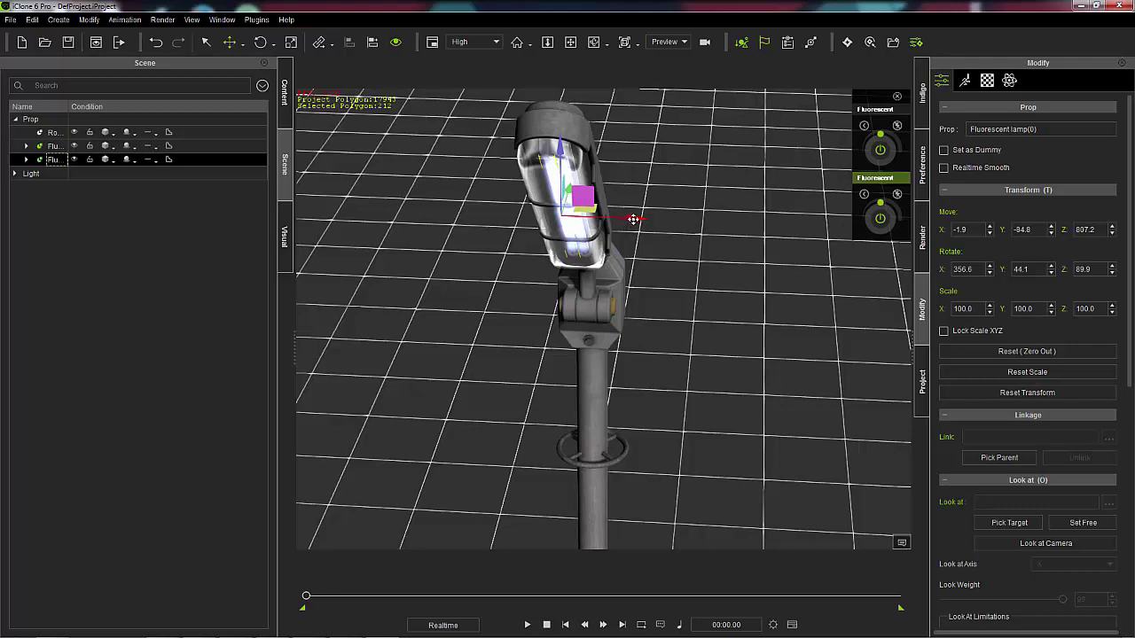
drag(633, 218, 623, 219)
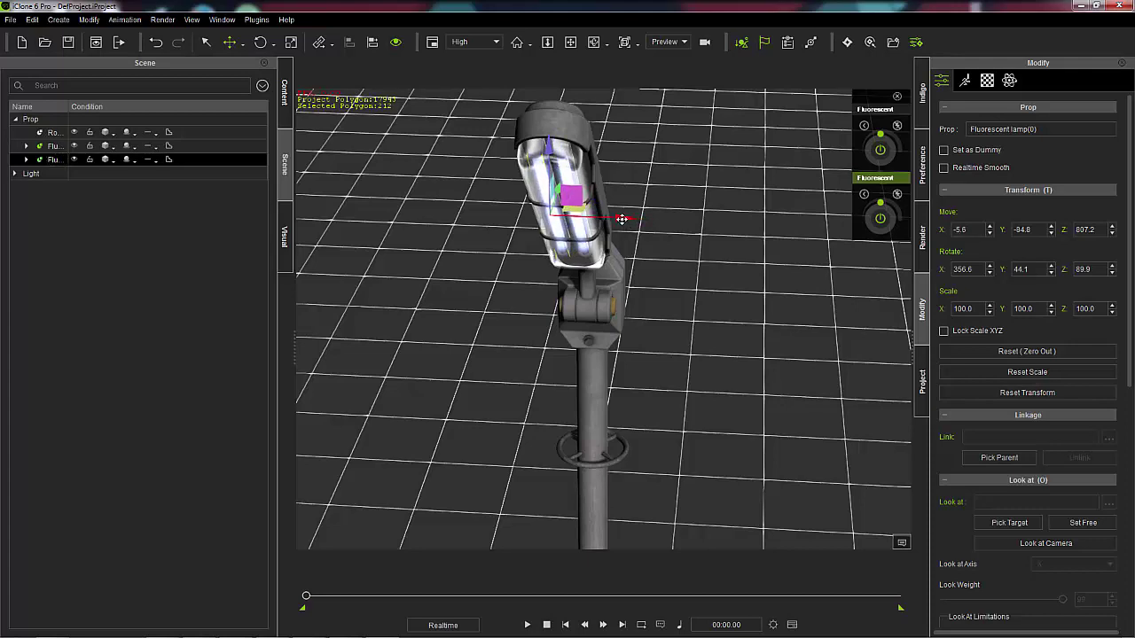
key(F5)
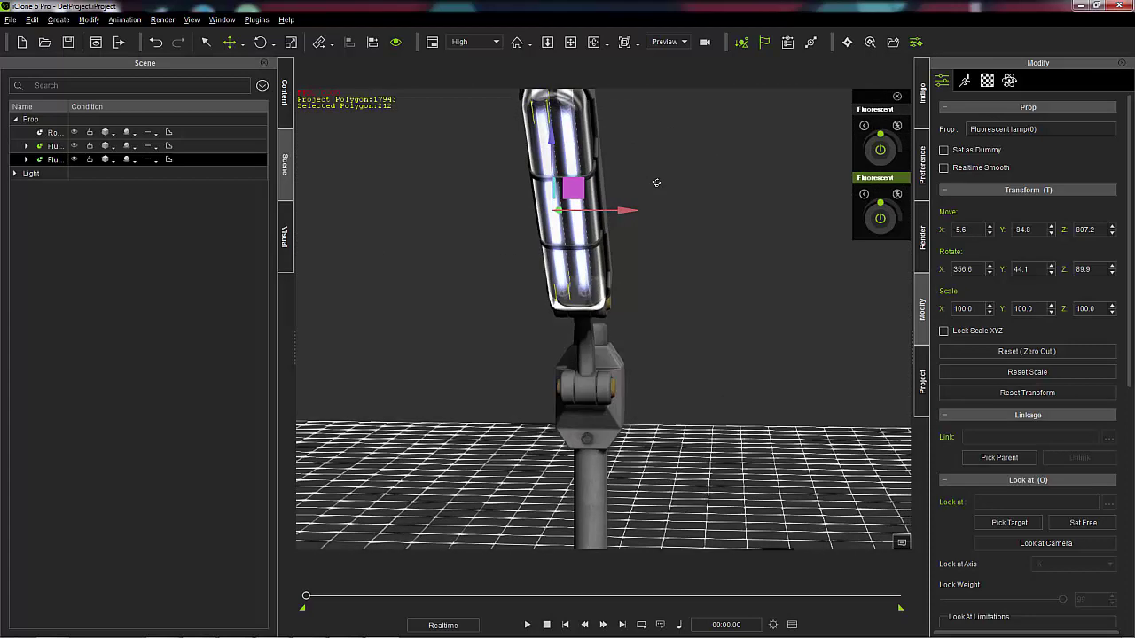
click(528, 225)
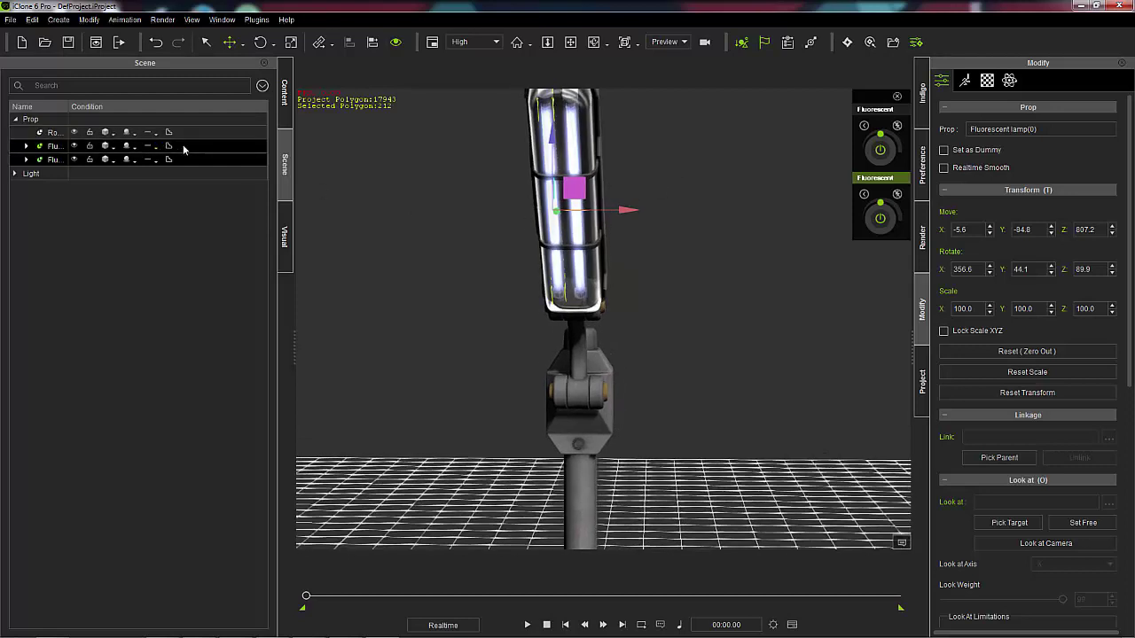
drag(651, 210, 654, 210)
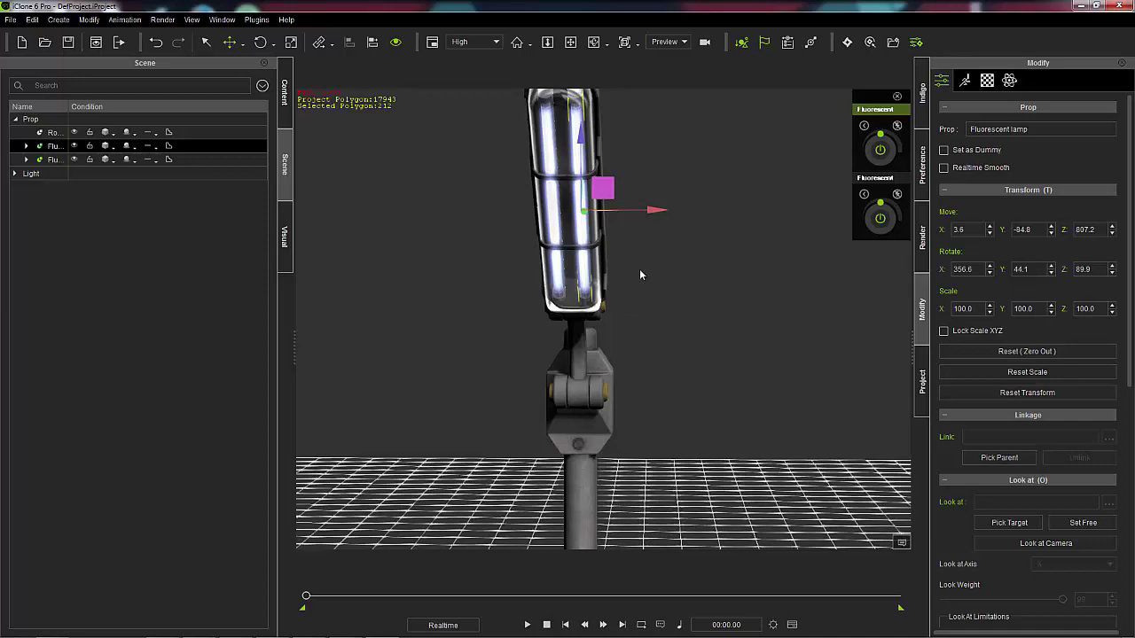
scroll(639, 274, down, 5)
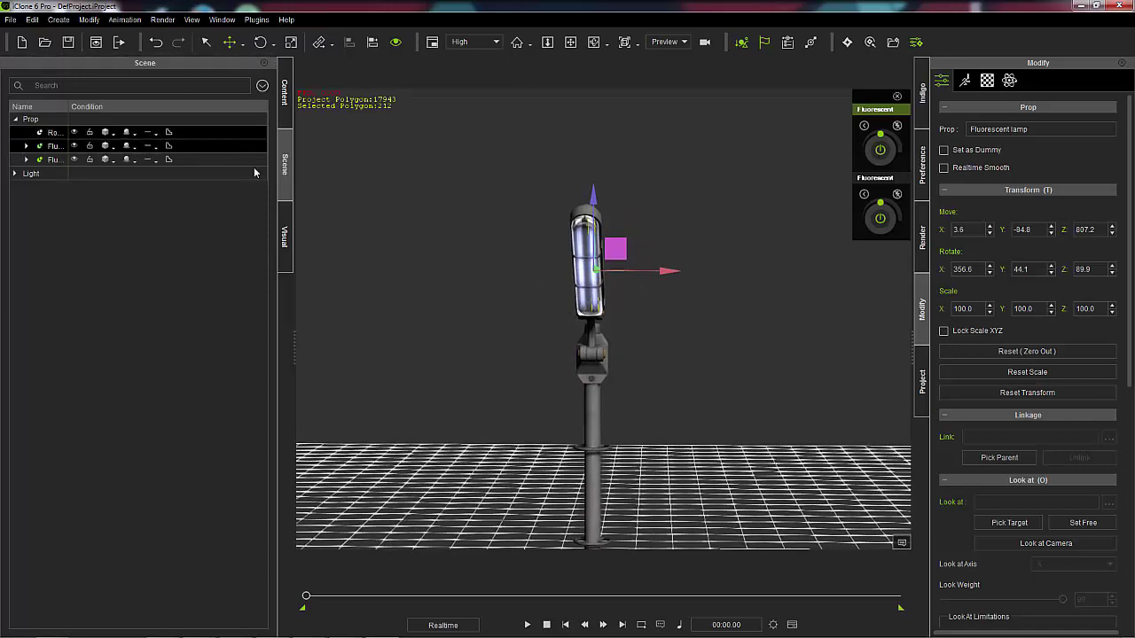
- Enable HDR Effect with Horizontal Flare glare, Bloom Scale 35 and Tone Map on
click(285, 237)
scroll(107, 359, down, 5)
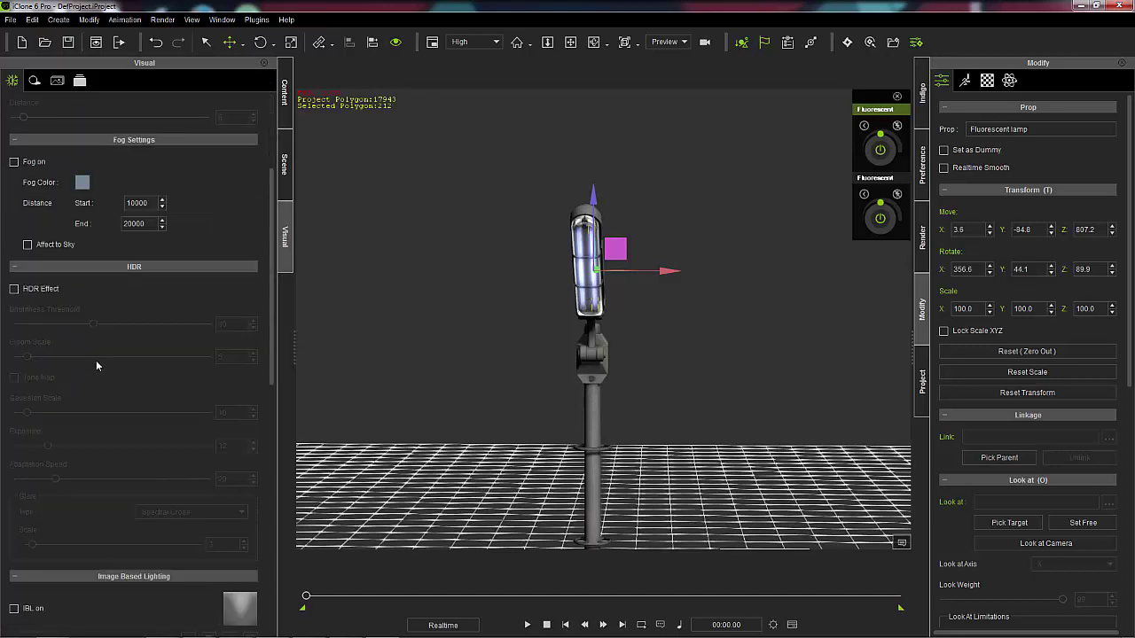
scroll(88, 354, up, 5)
scroll(35, 341, down, 4)
click(14, 324)
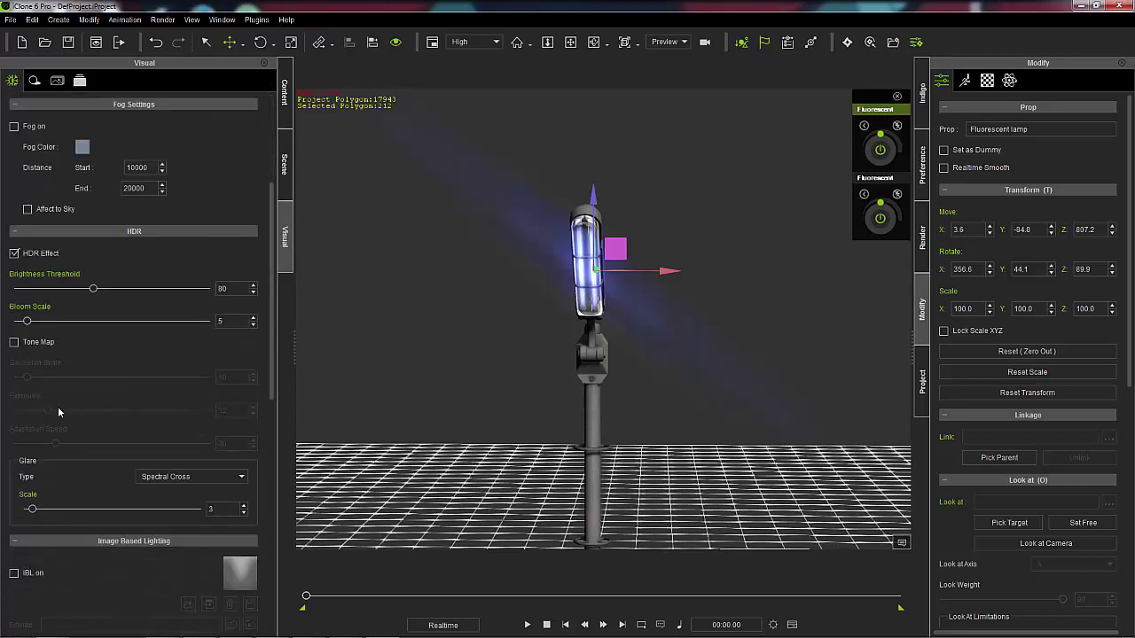
scroll(58, 410, down, 3)
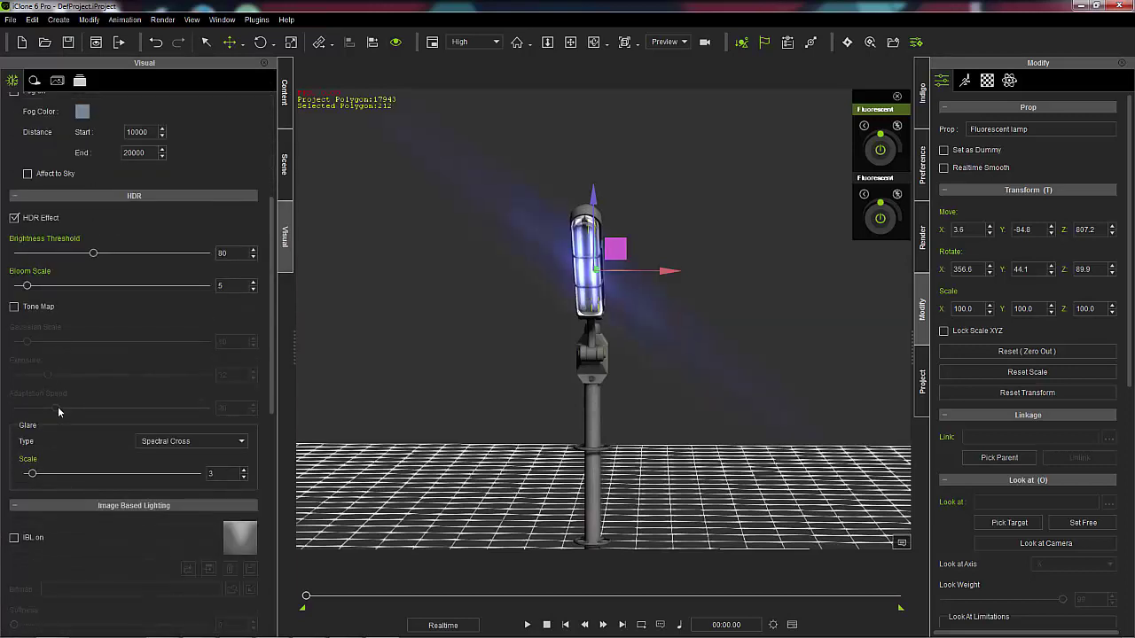
click(184, 441)
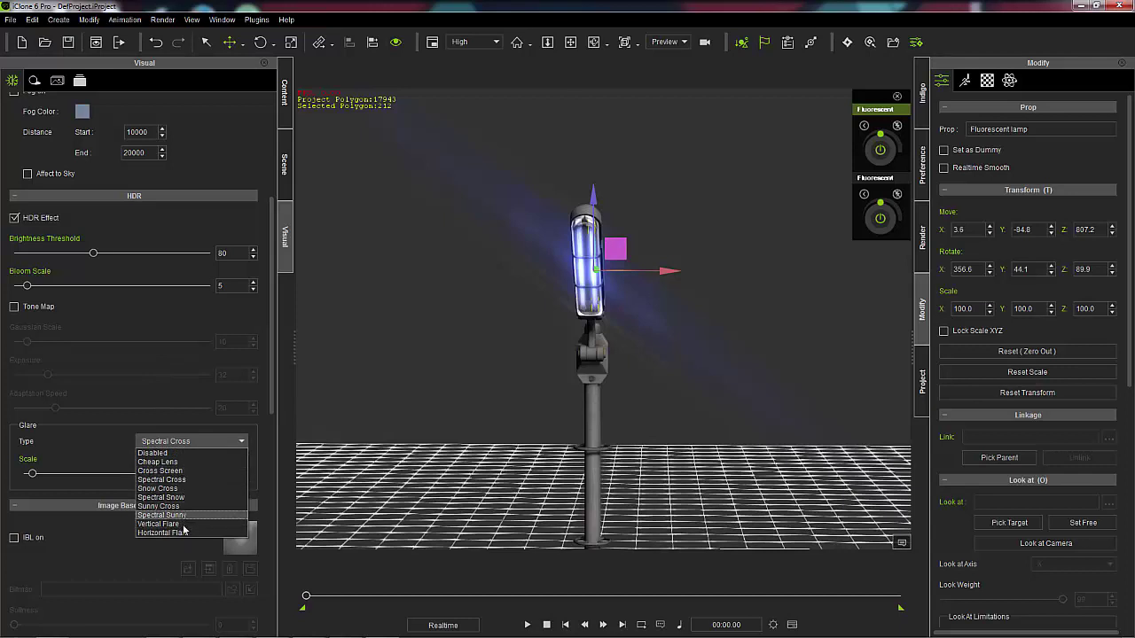
click(184, 533)
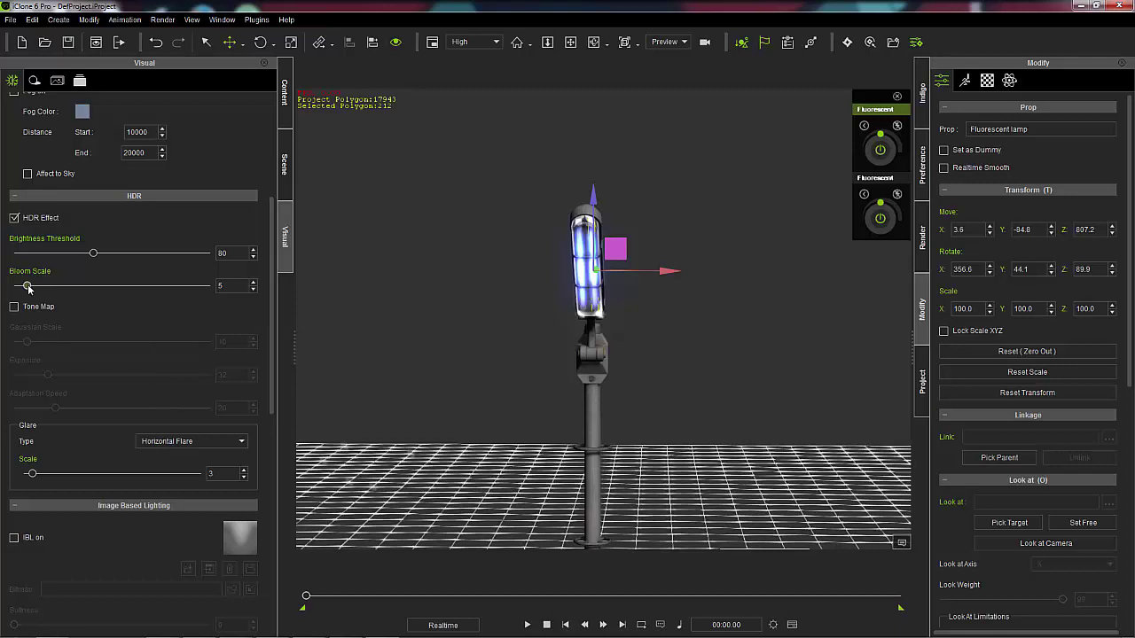
drag(26, 285, 83, 286)
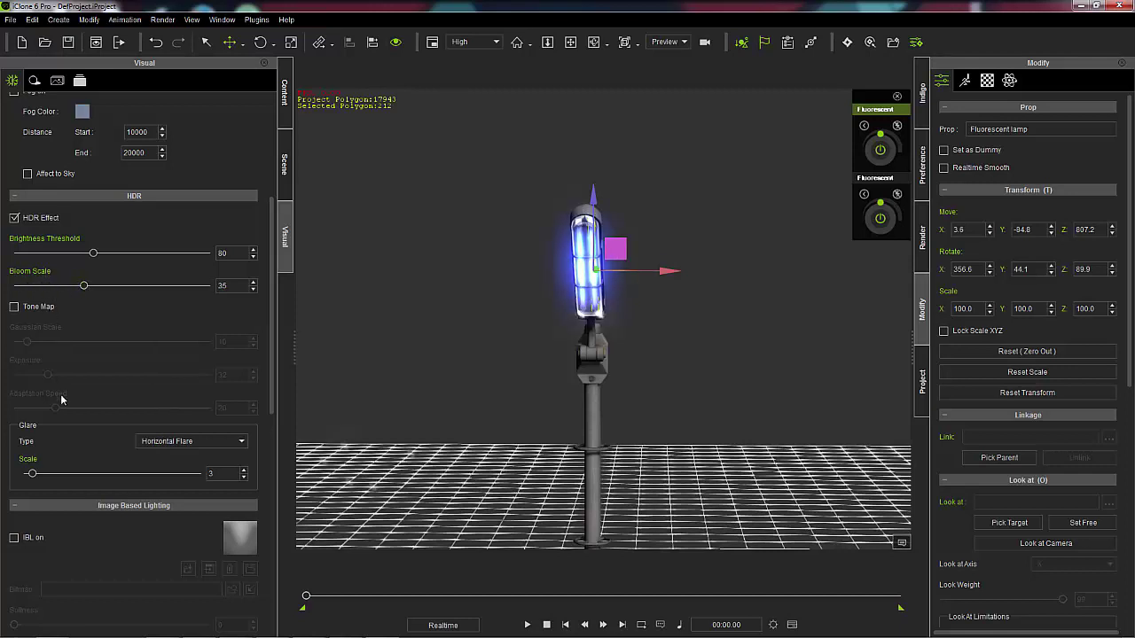
click(14, 307)
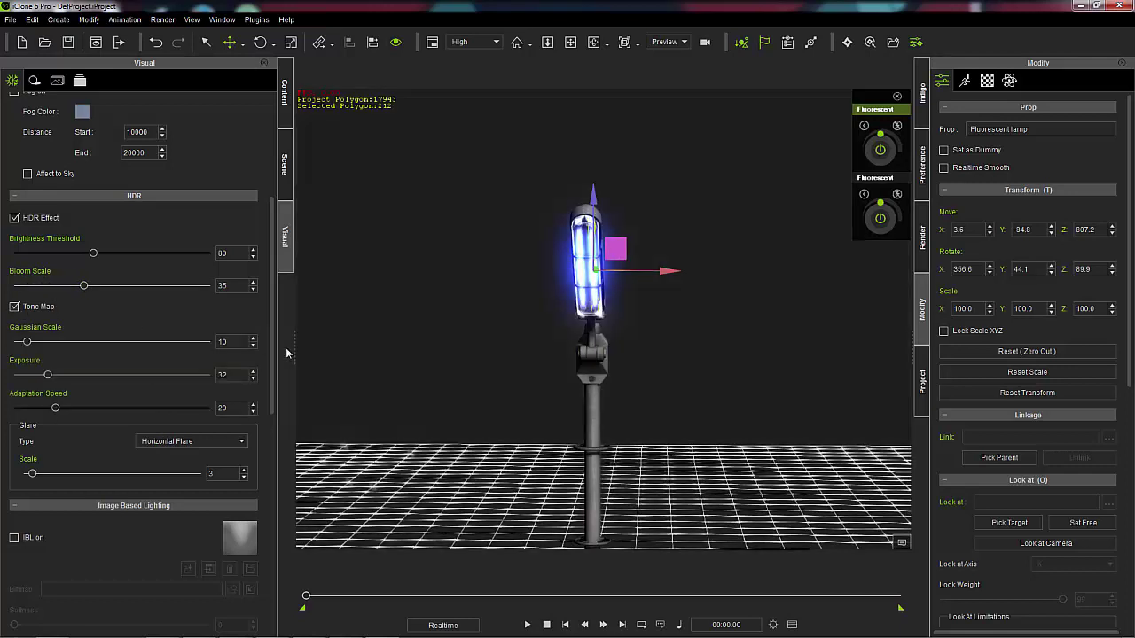
right_drag(538, 398, 651, 358)
- Orbit around the selected lamp and bring up the Scene object list
right_click(811, 353)
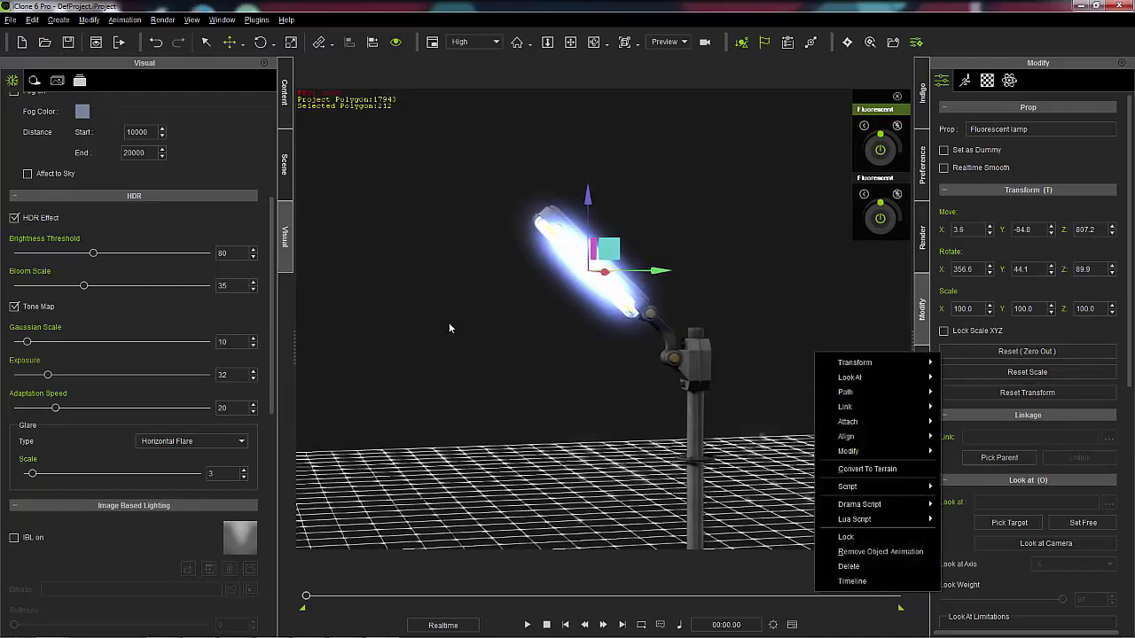
right_drag(811, 353, 745, 319)
right_click(746, 321)
right_drag(675, 342, 647, 341)
click(285, 162)
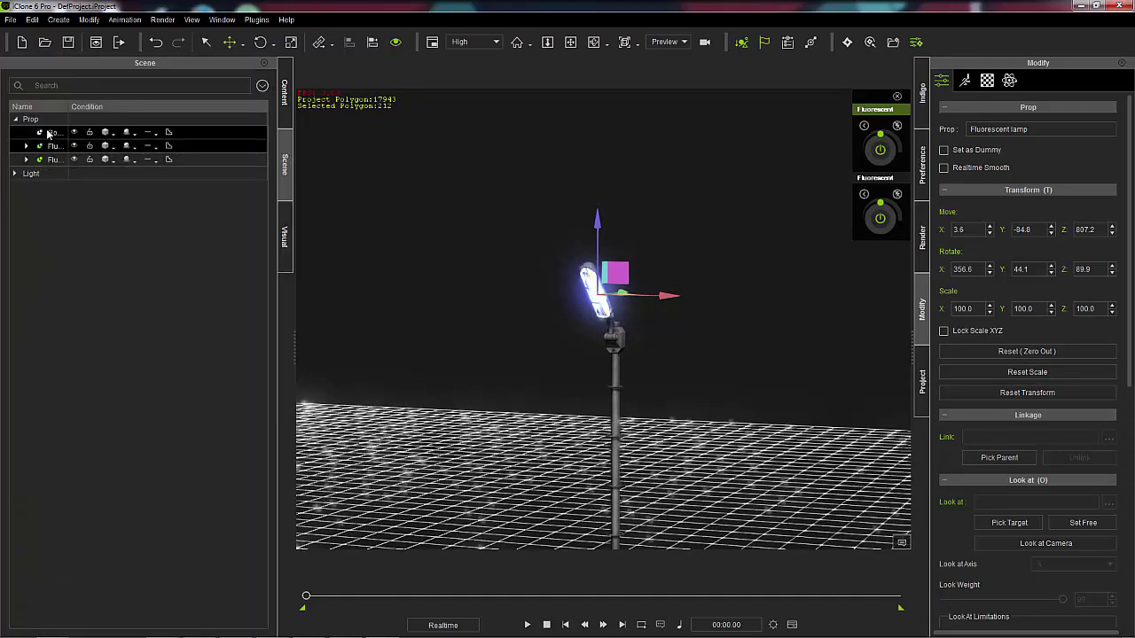
right_click(413, 165)
mouse_move(466, 196)
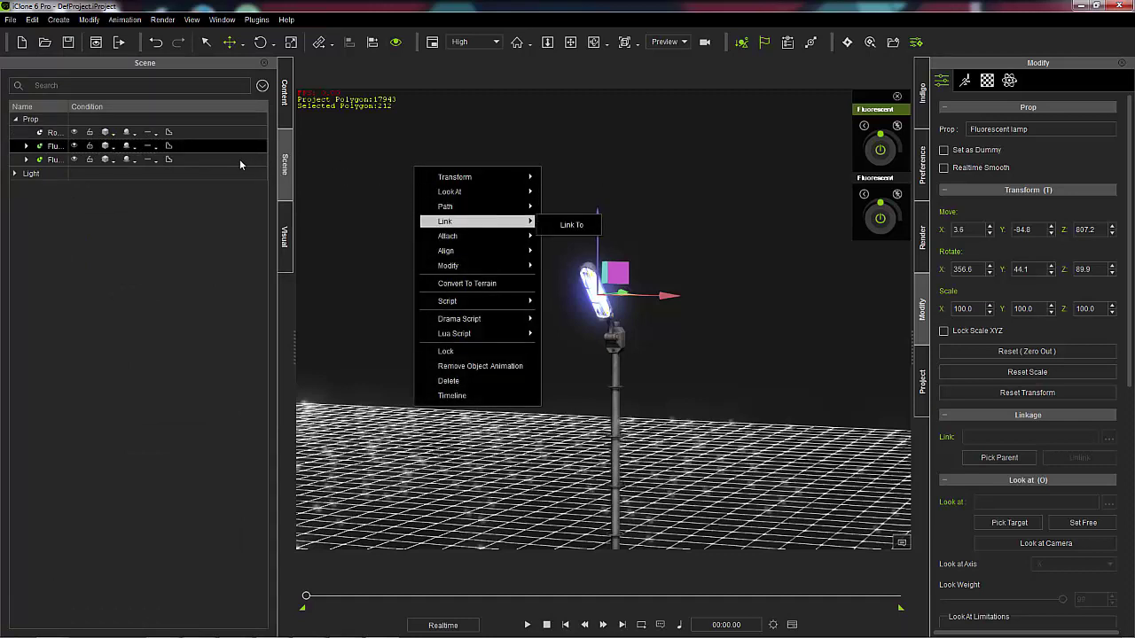
- Select both Fluorescent lamps and attach them to the lamppost's RootNode
ctrl+click(239, 159)
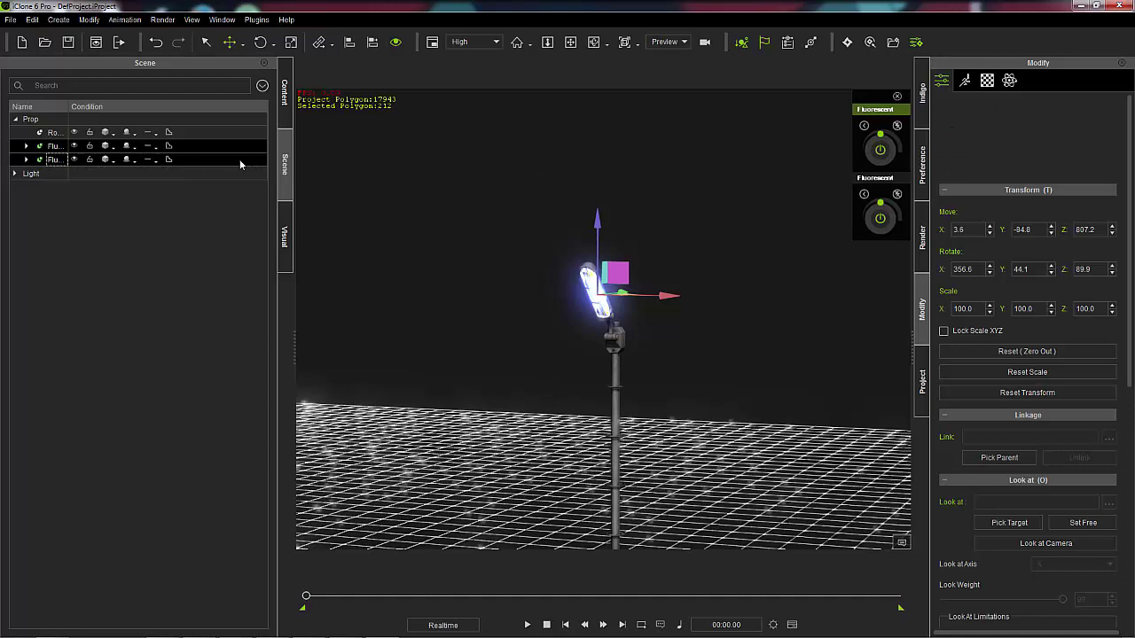
right_click(397, 173)
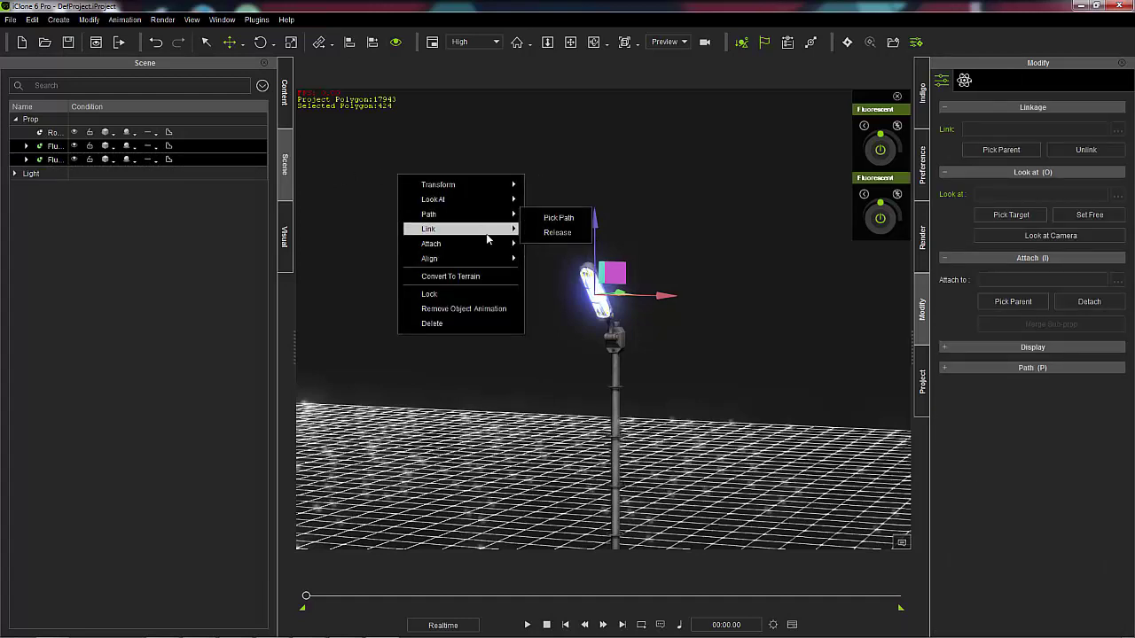
mouse_move(510, 243)
click(553, 247)
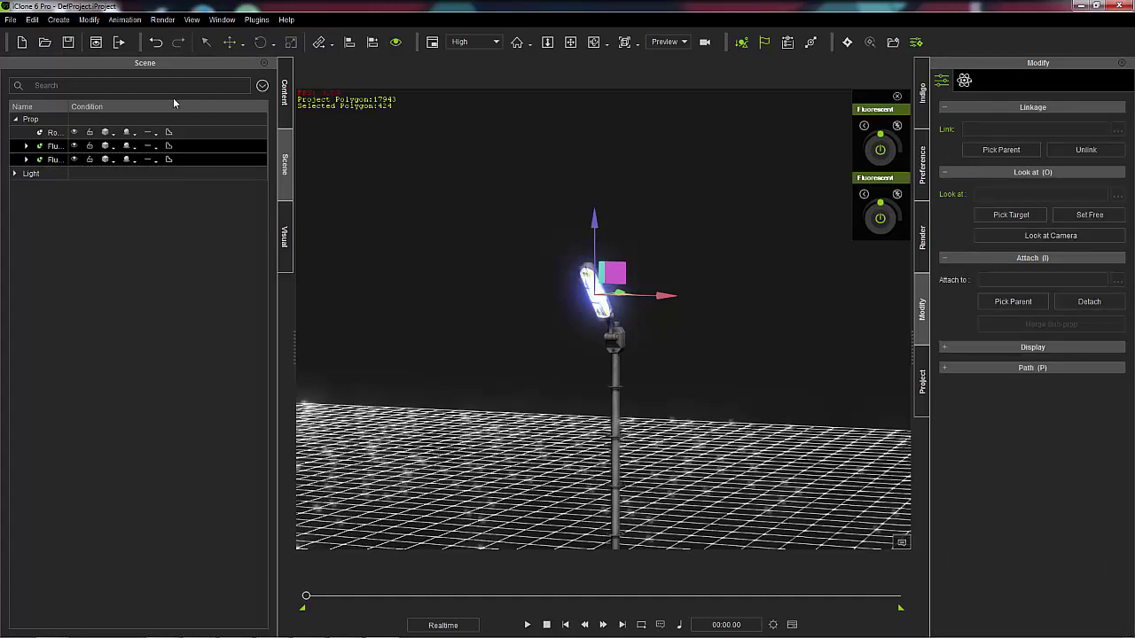
click(169, 131)
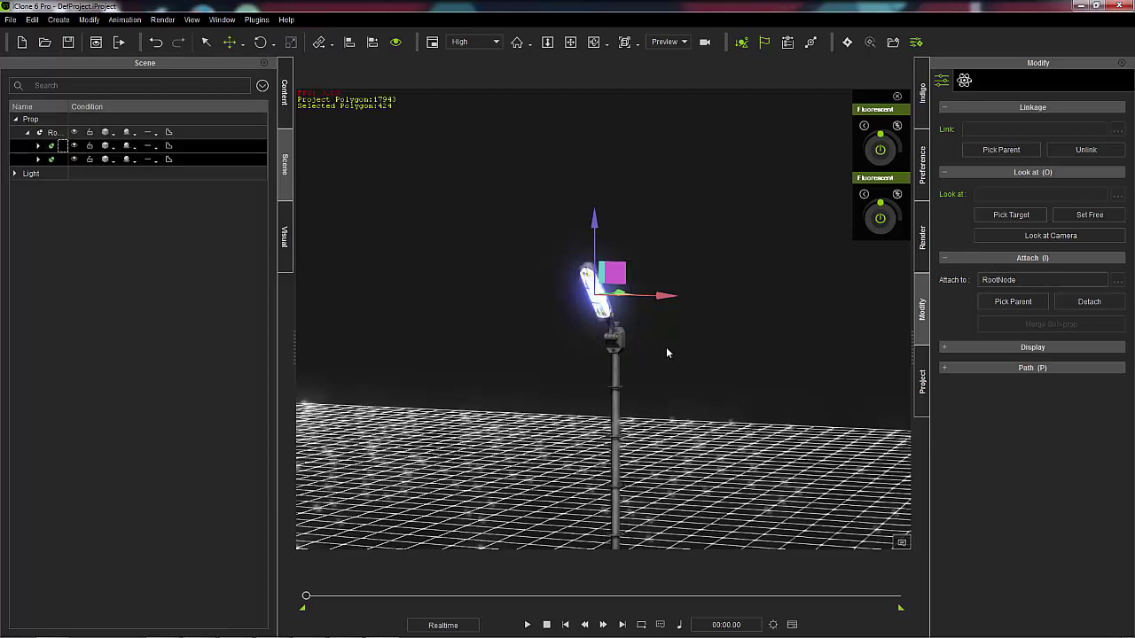
right_drag(661, 354, 591, 312)
click(614, 241)
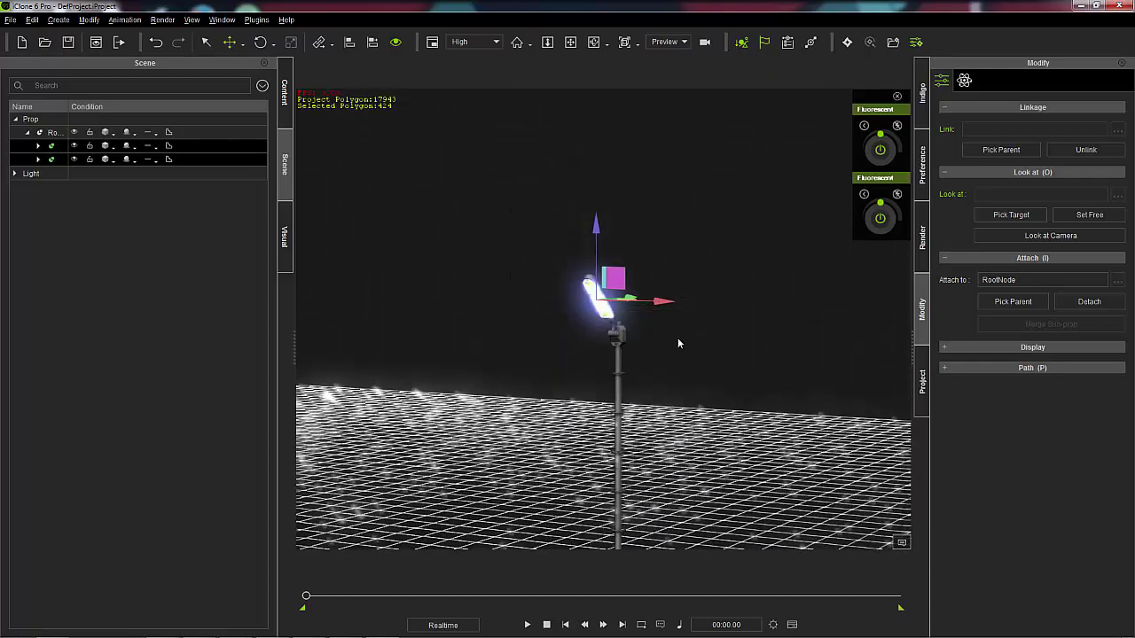
right_drag(677, 337, 665, 165)
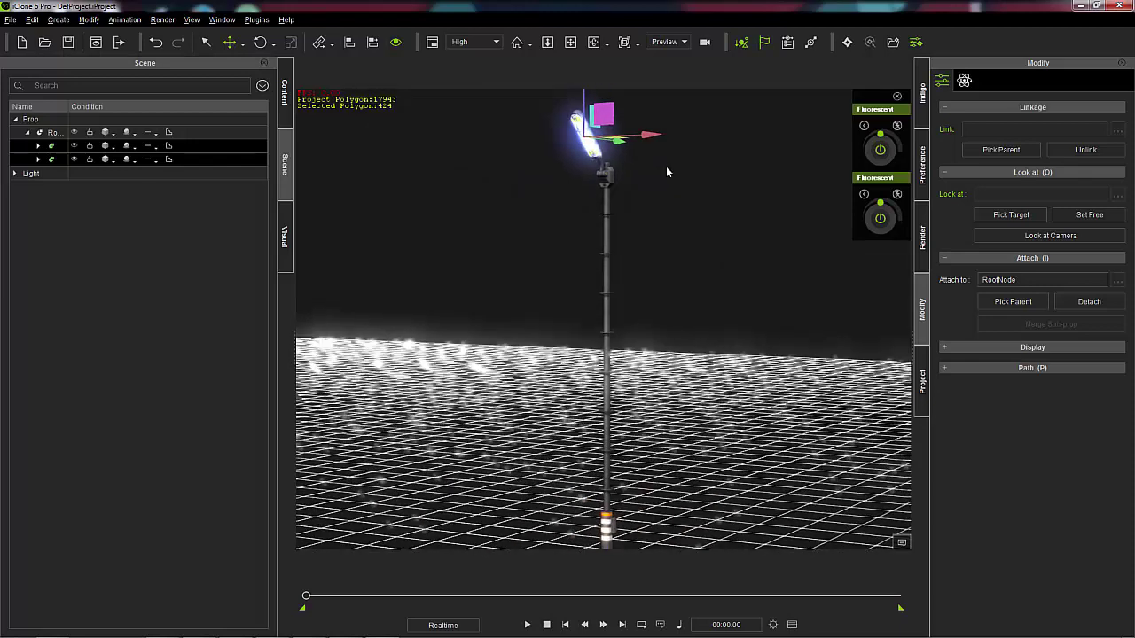
- Drag the Lampwithlights prop from Custom Props into the scene
click(285, 91)
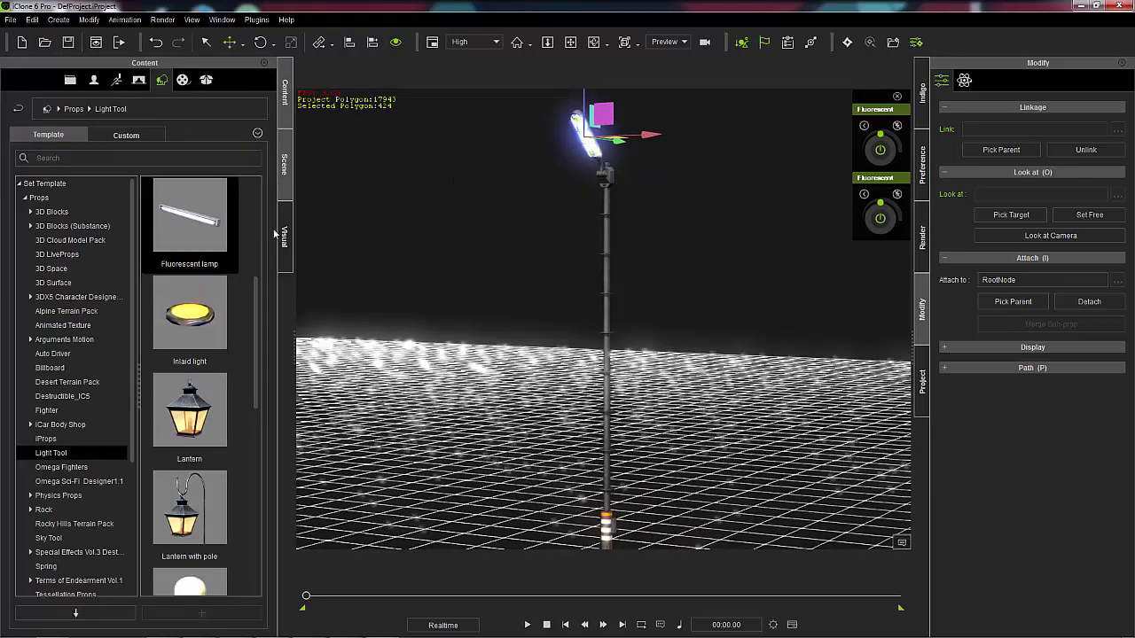
click(126, 135)
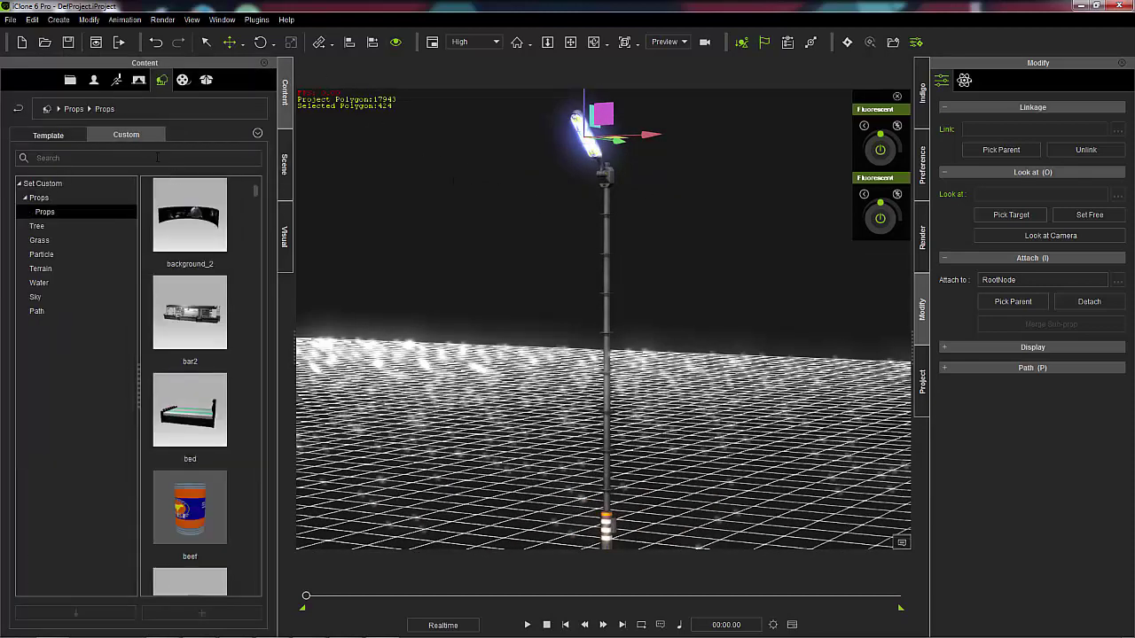
scroll(255, 339, down, 1)
scroll(255, 334, down, 15)
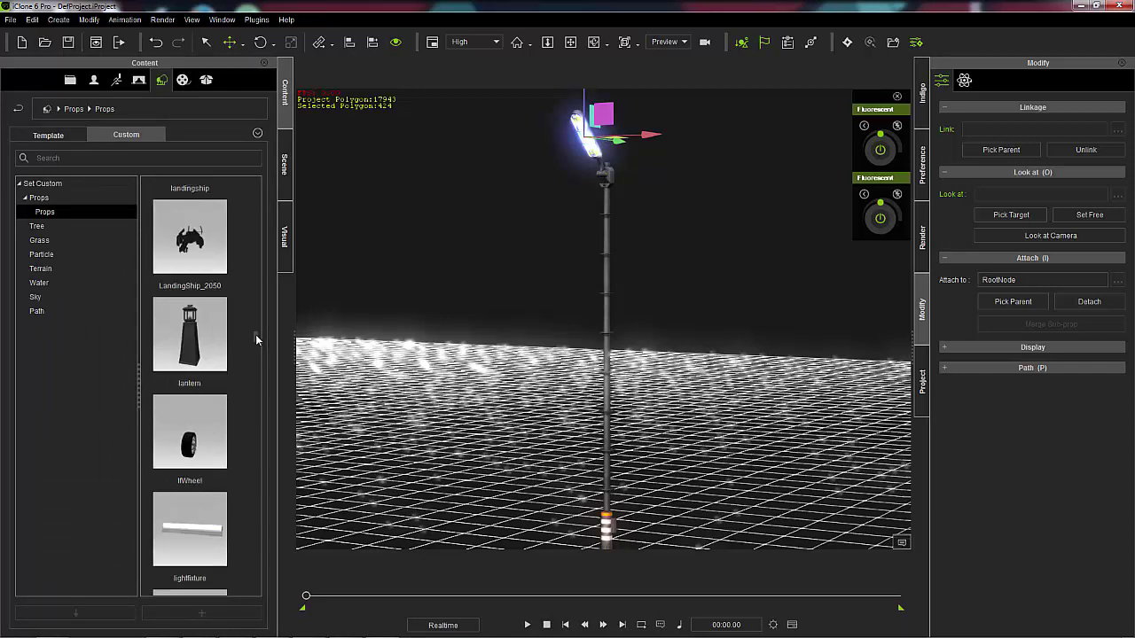
scroll(256, 337, up, 8)
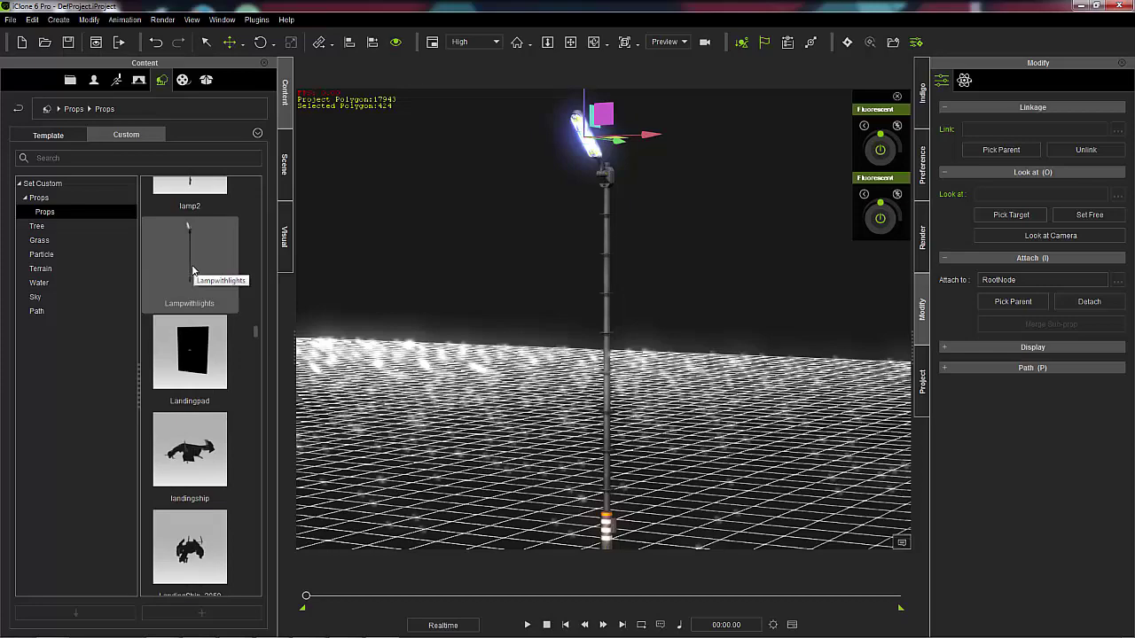
drag(193, 271, 425, 315)
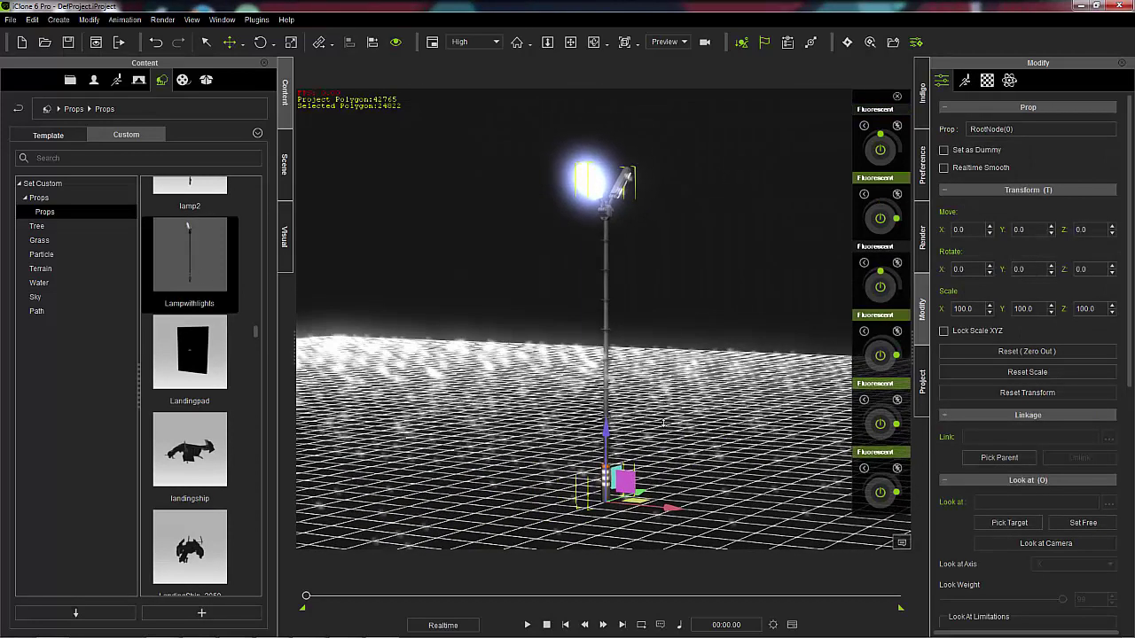
- Move the new lamppost left to X -322.9 beside the original
ctrl+drag(661, 498, 557, 493)
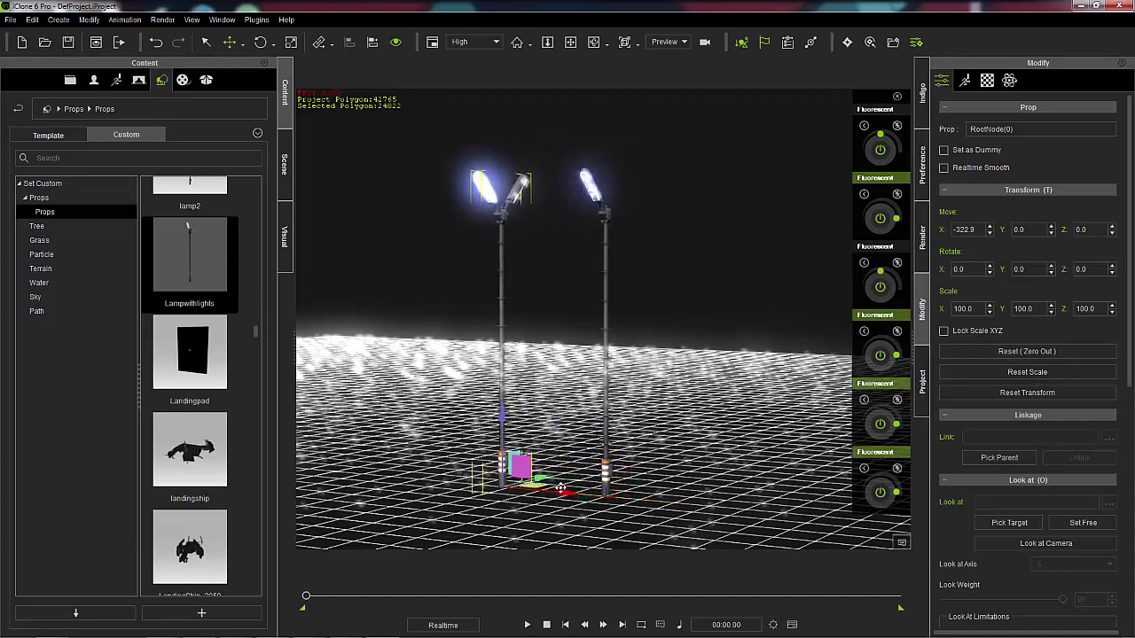
right_click(764, 356)
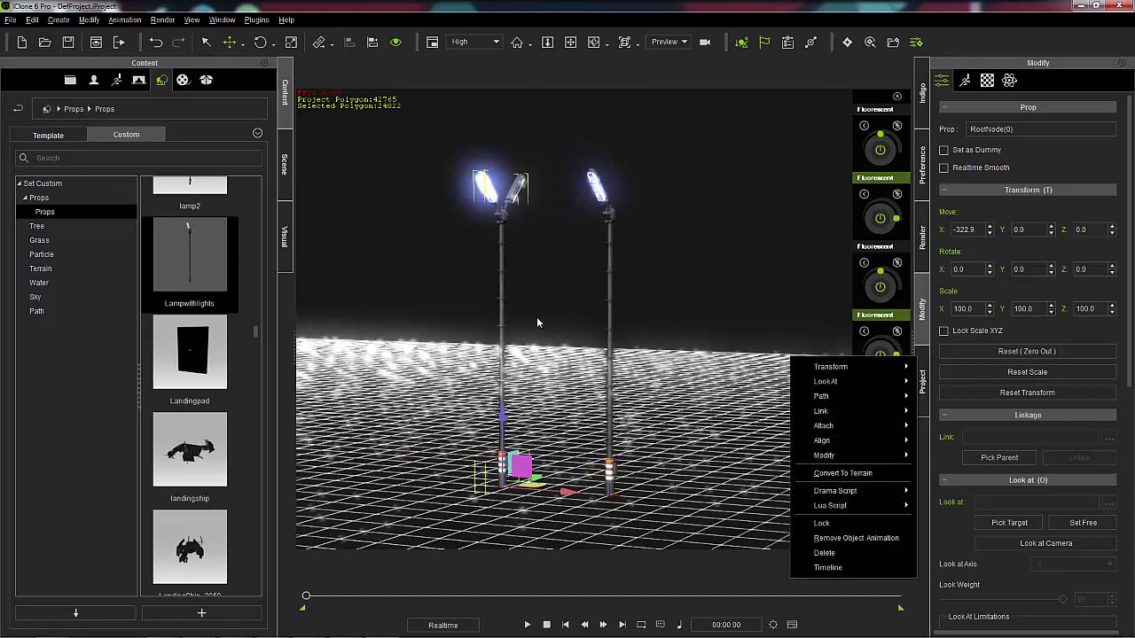
right_drag(537, 317, 375, 254)
right_click(375, 257)
right_drag(582, 246, 532, 232)
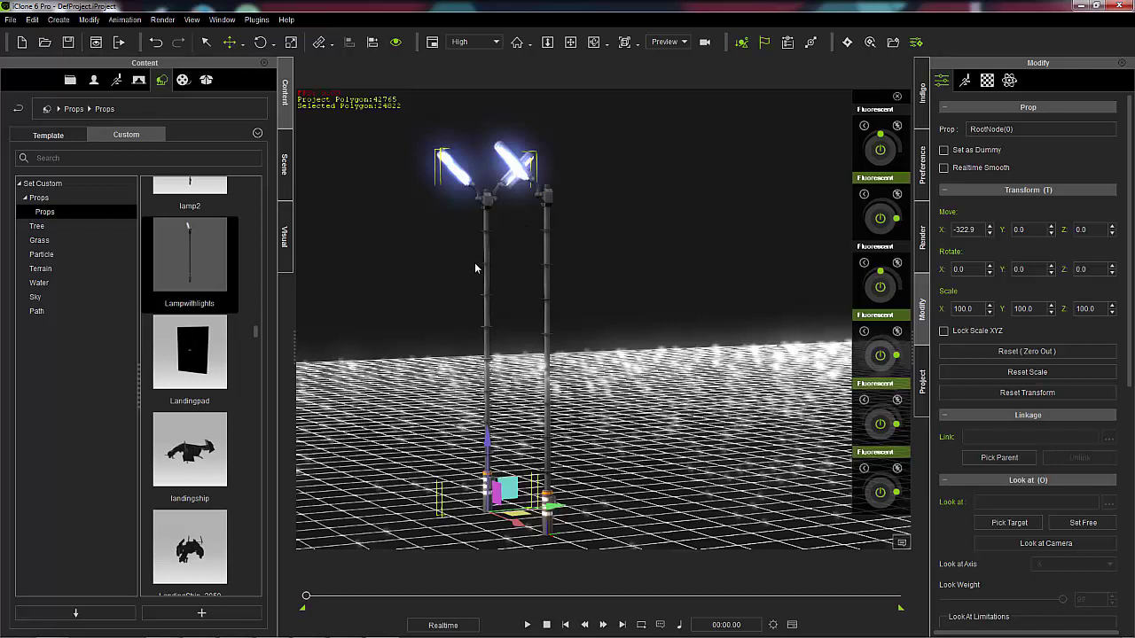
right_click(568, 242)
click(559, 147)
scroll(235, 292, down, 5)
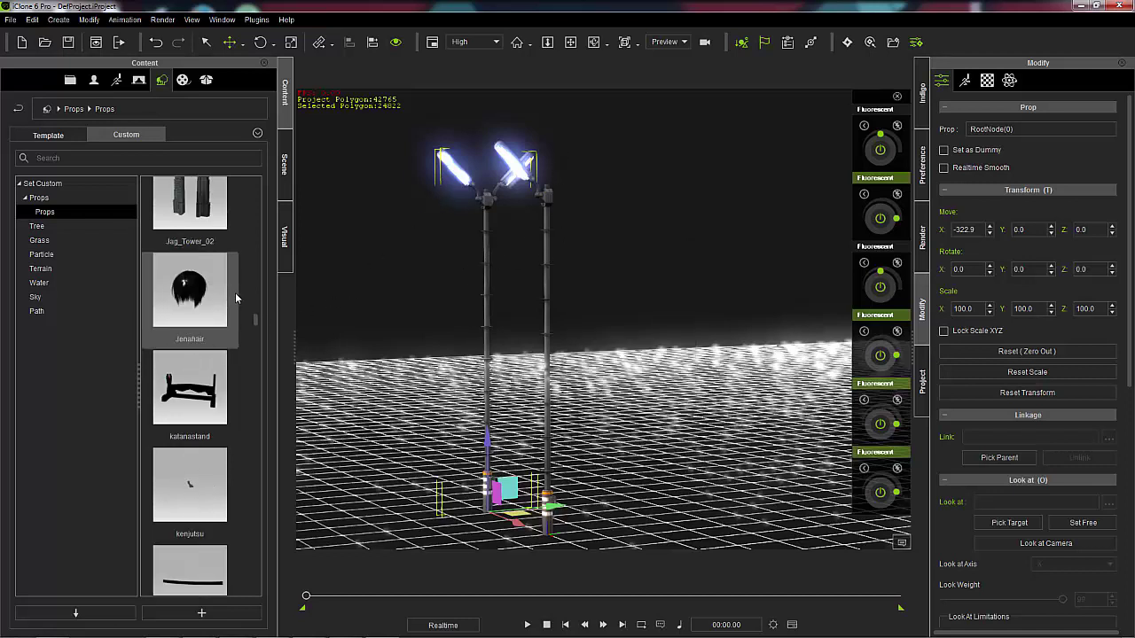
scroll(234, 293, up, 2)
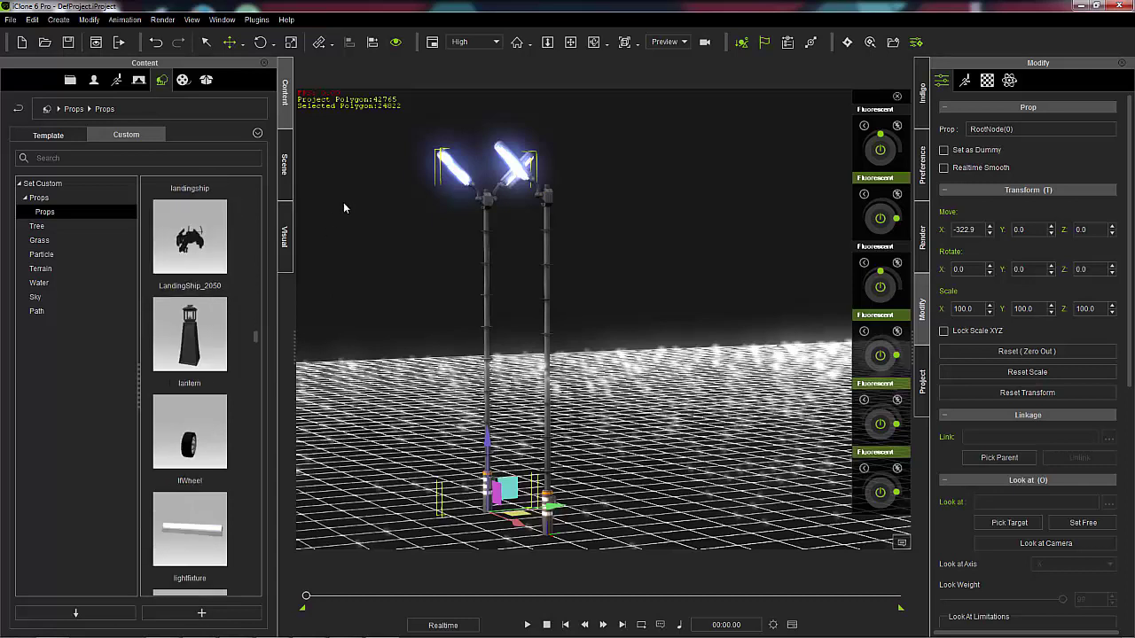
- Save the original right-hand lamppost to Custom Props, replacing the existing same-named item
click(550, 266)
right_click(550, 268)
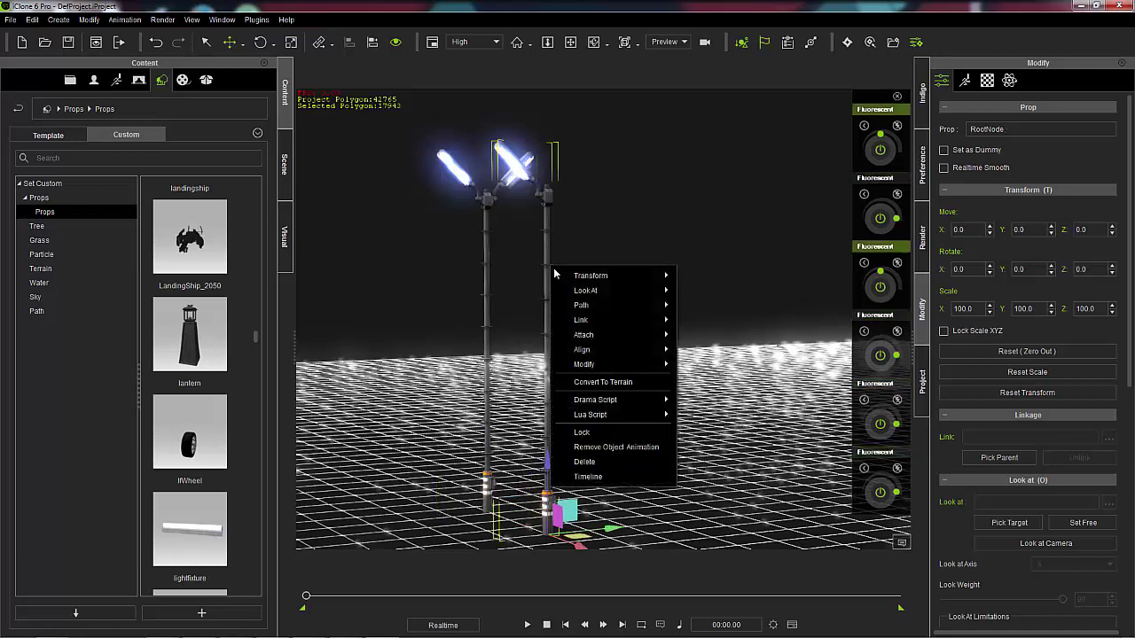
mouse_move(585, 305)
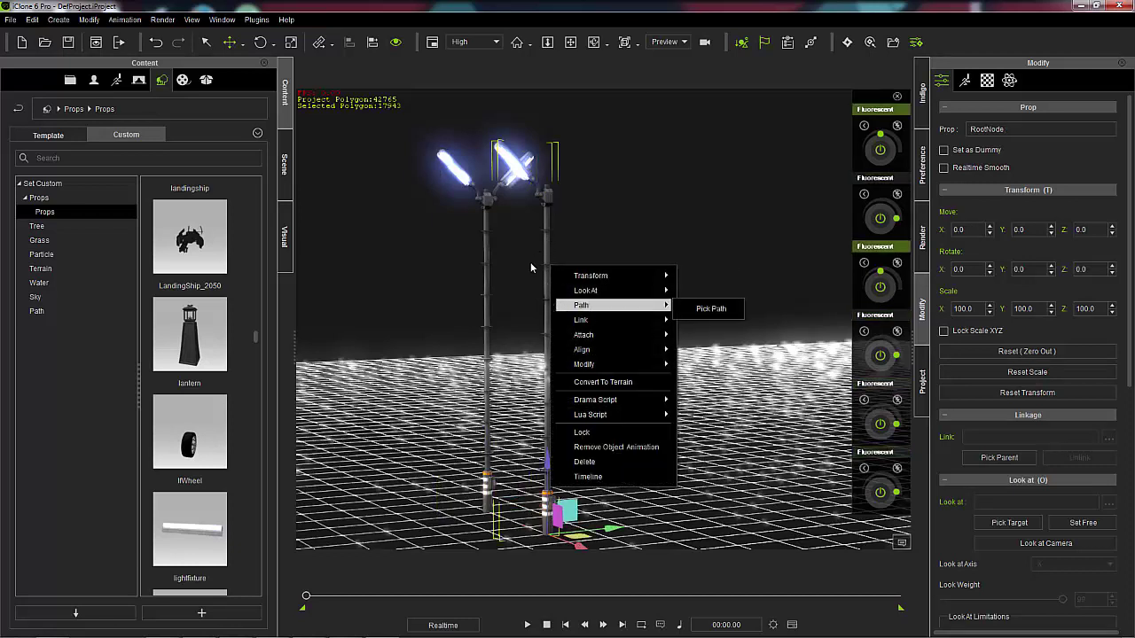
click(222, 618)
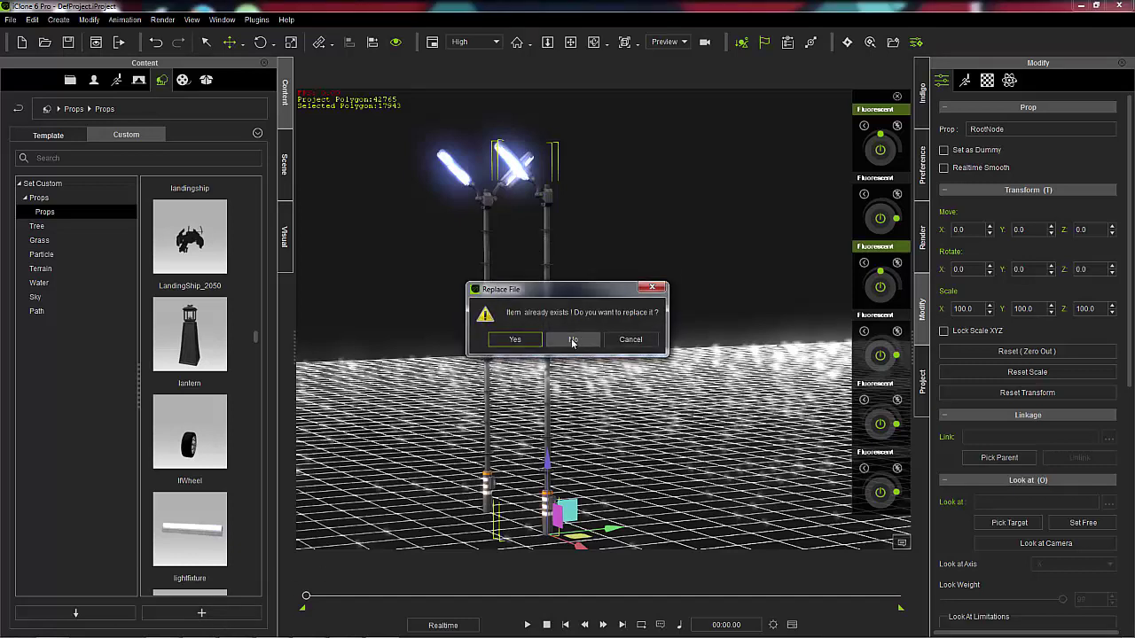
click(514, 339)
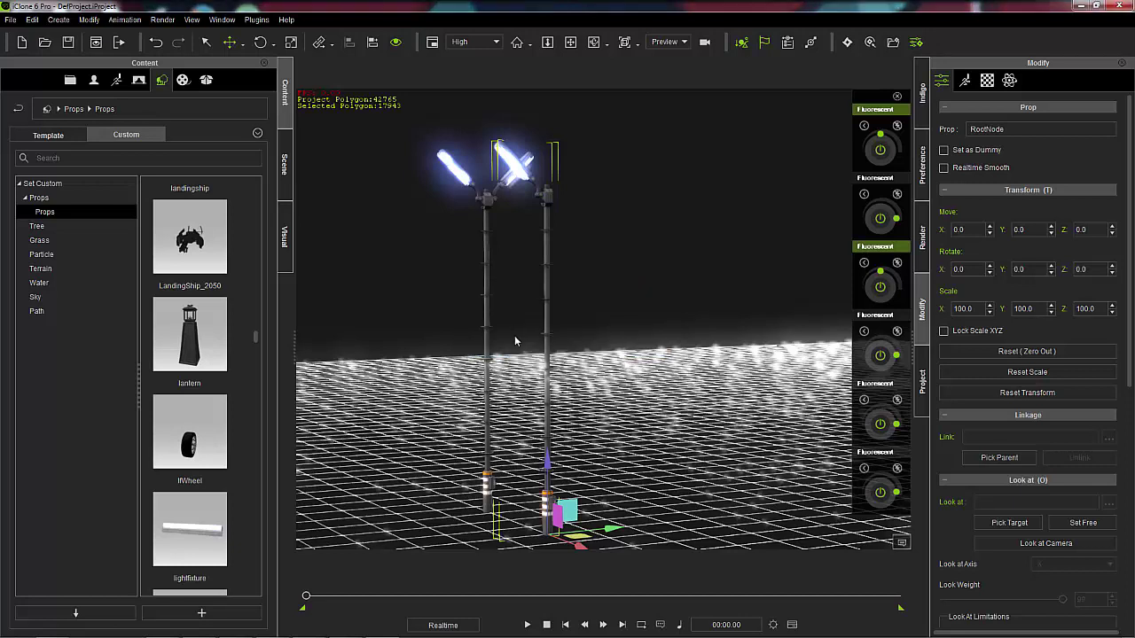
scroll(221, 393, down, 10)
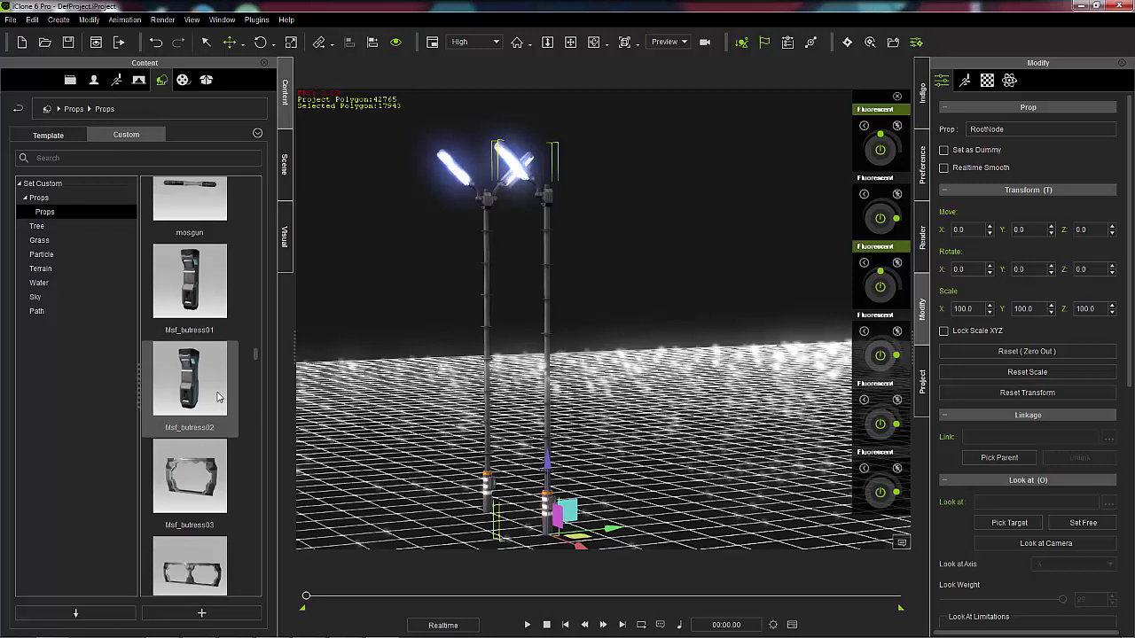
scroll(220, 396, up, 3)
scroll(219, 396, down, 3)
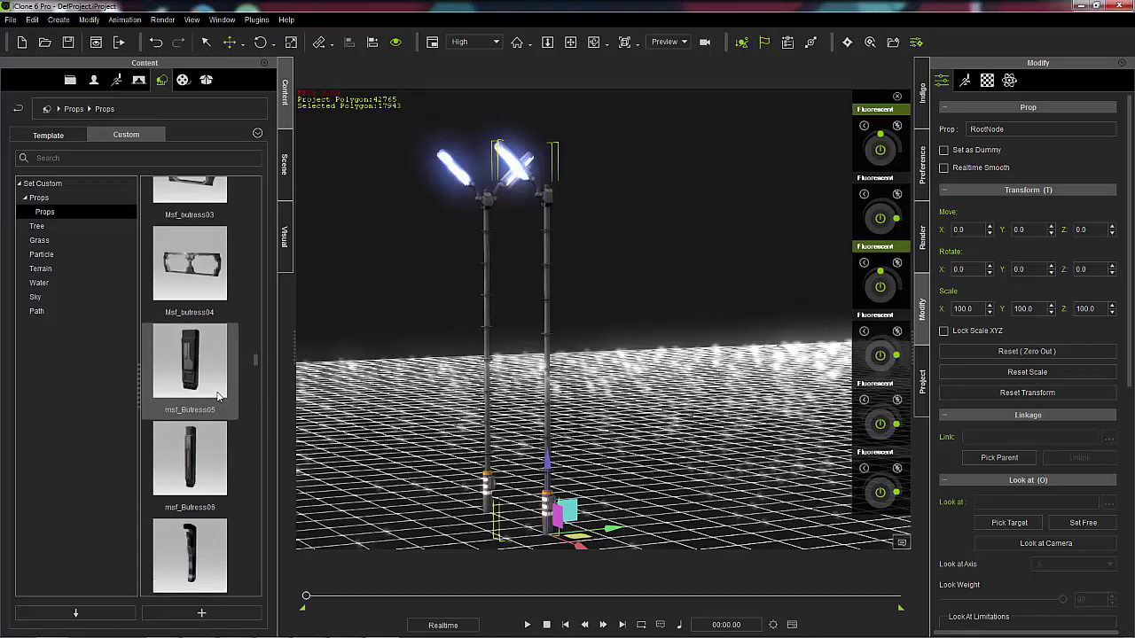